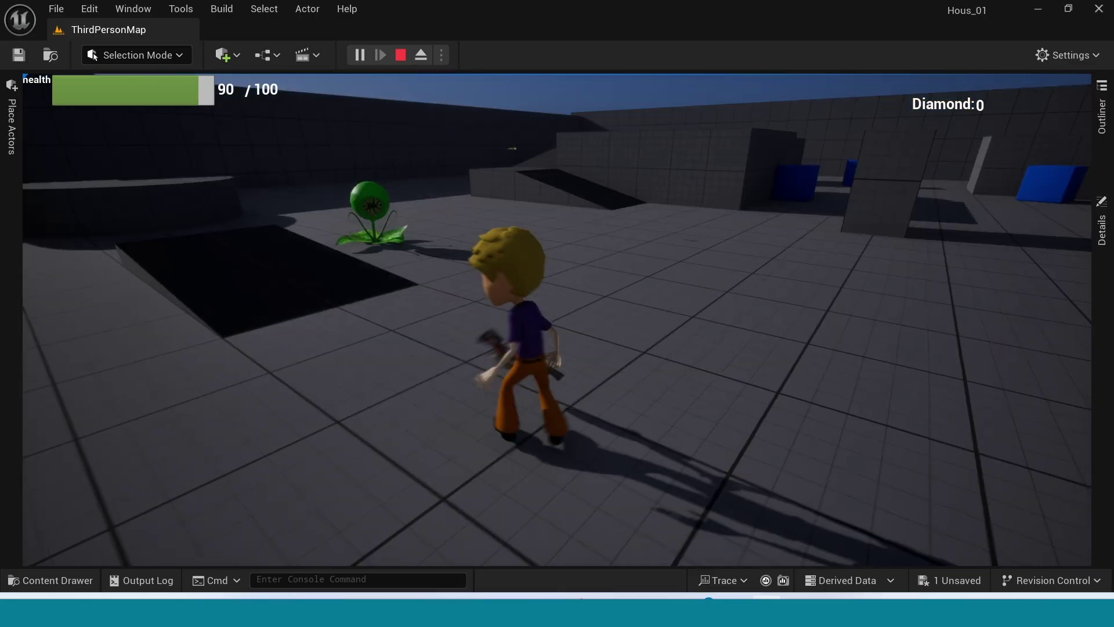
Playtest ThirdPersonMap, walking around and attacking the plant enemy, then return to the level viewport
key("w")
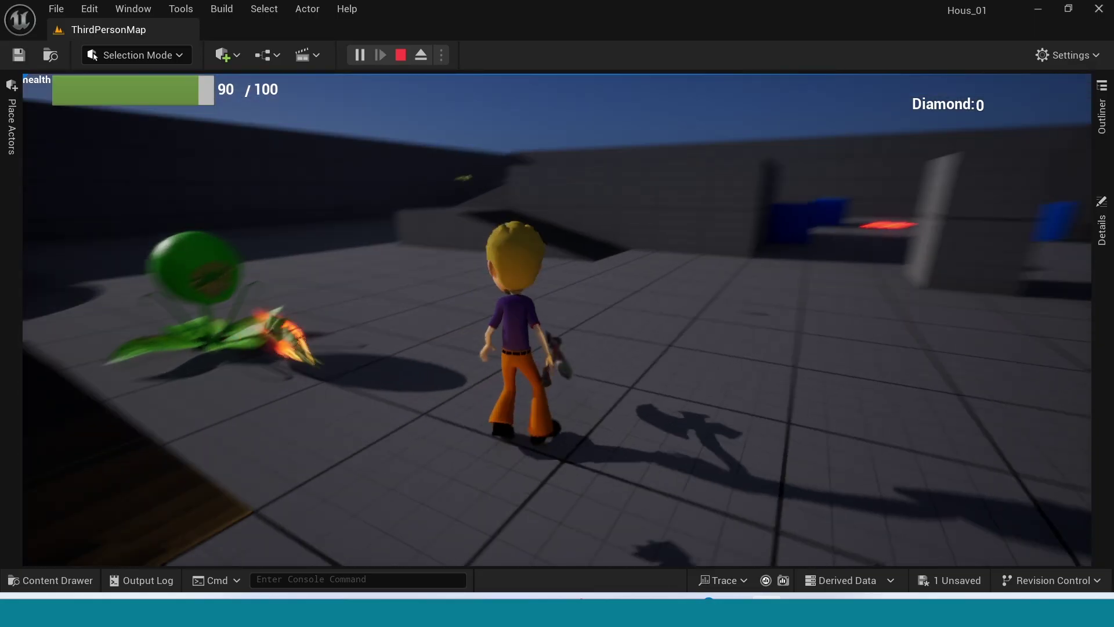
key("w")
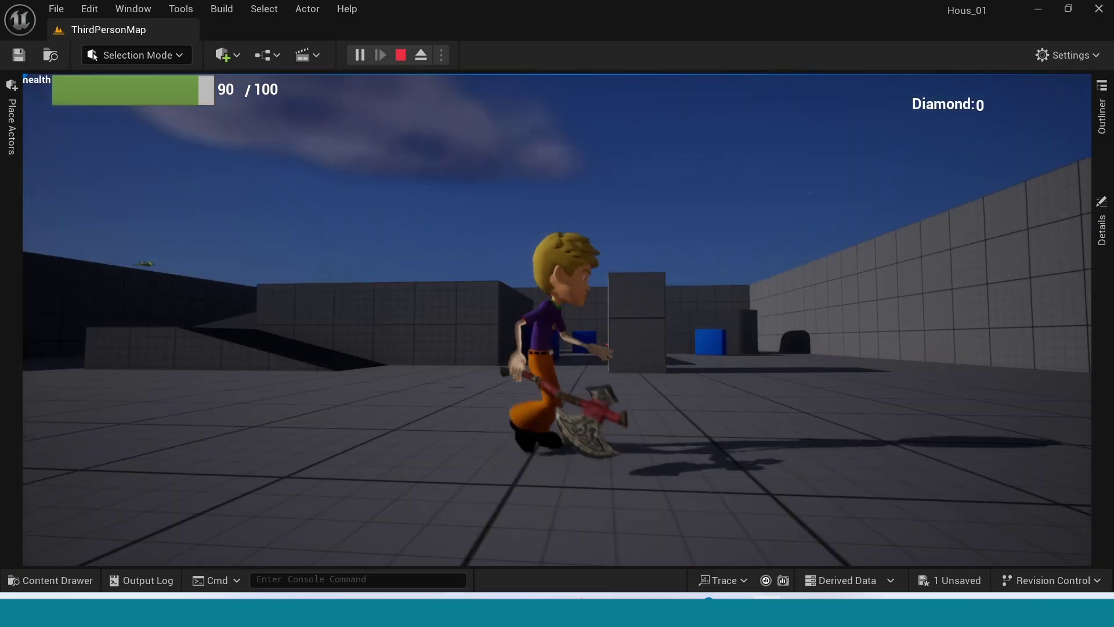
key("w")
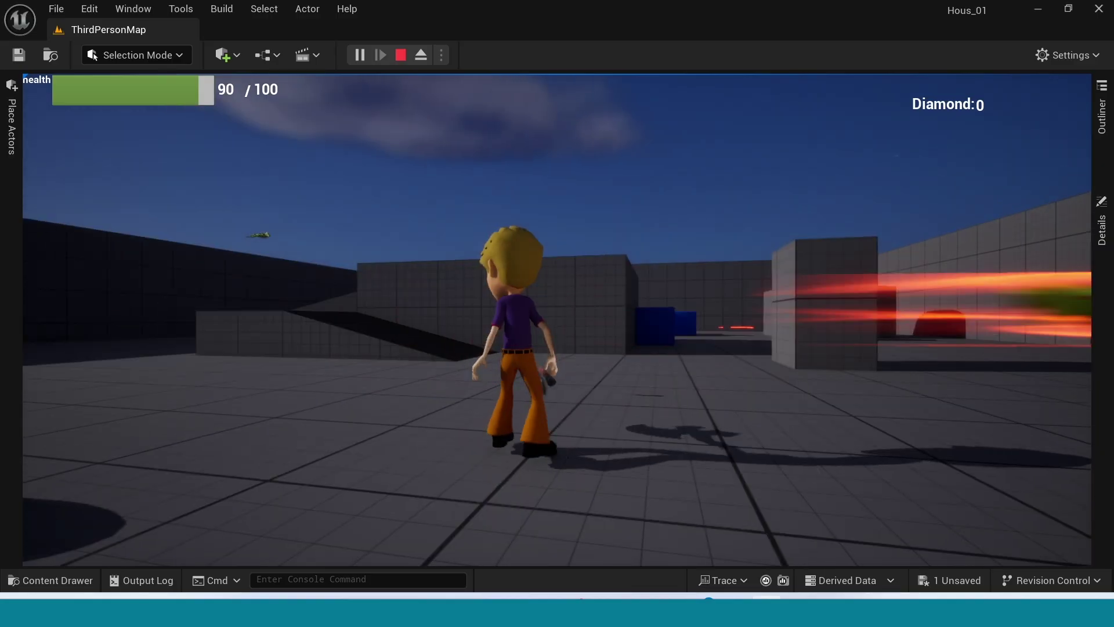
key("s")
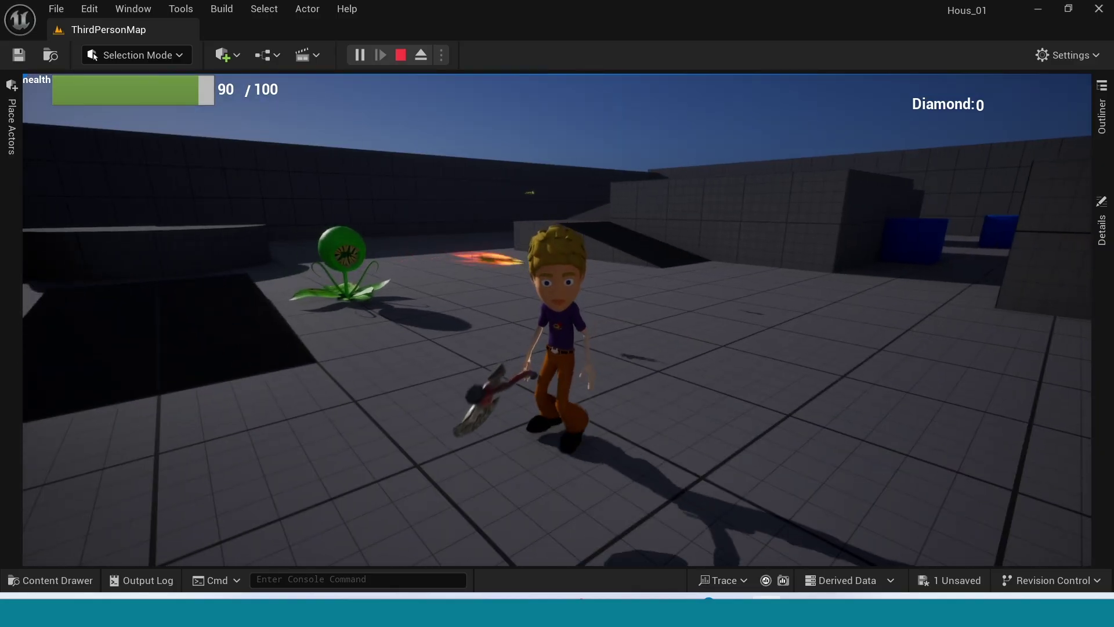
key("a")
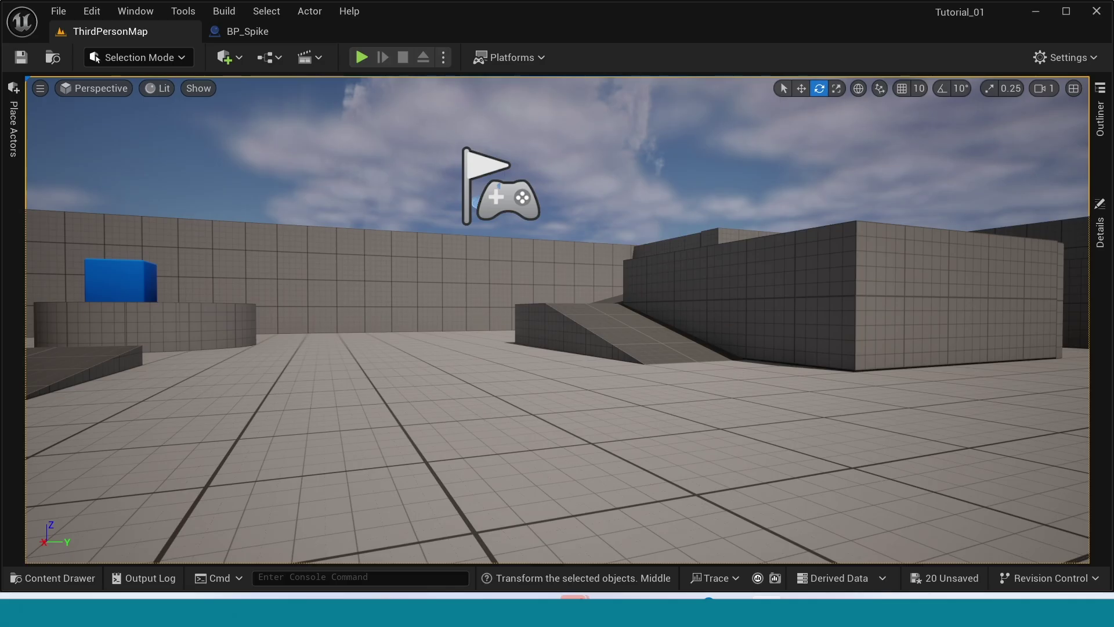
left_click(422, 184)
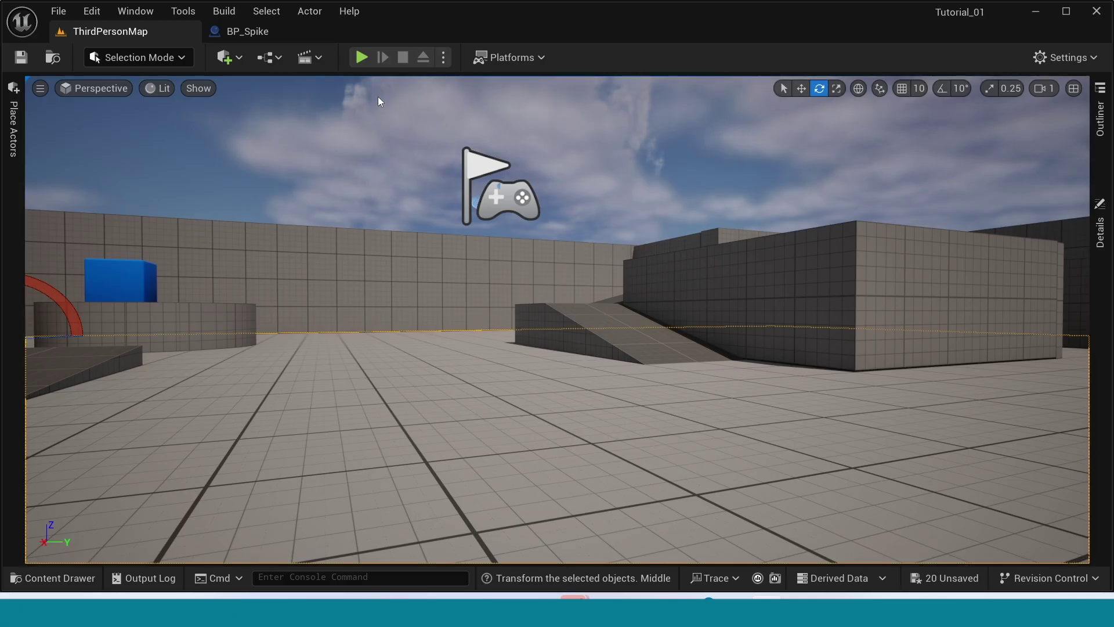
Open Wepan_01 from the Monster folder, maximize its mesh editor, view it from above, then close it
key("ctrl+space")
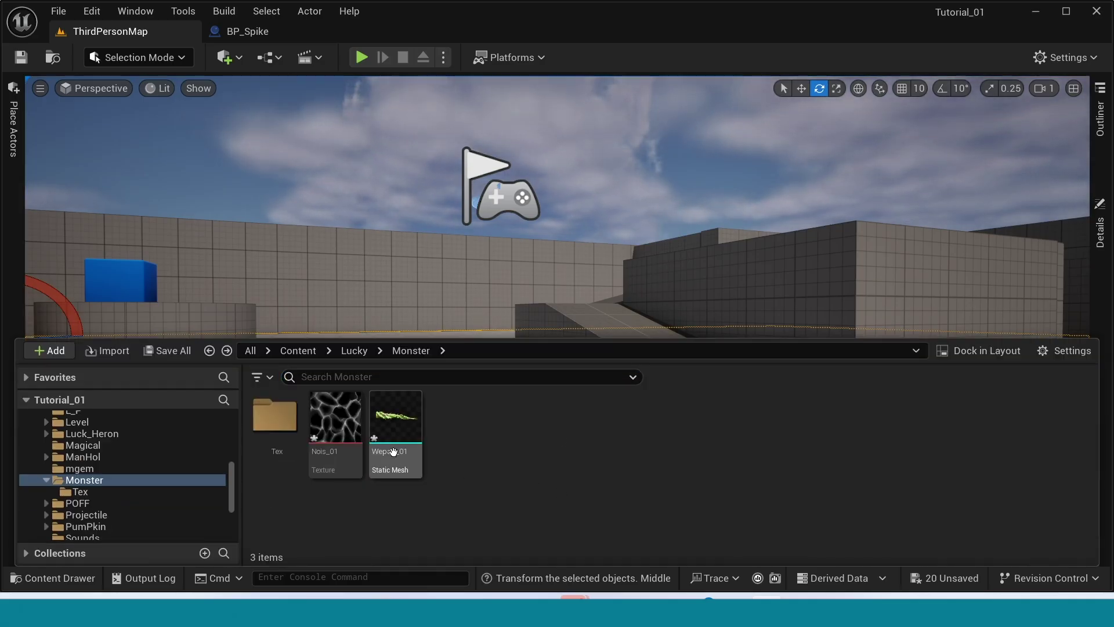
left_click(388, 423)
double_click(389, 425)
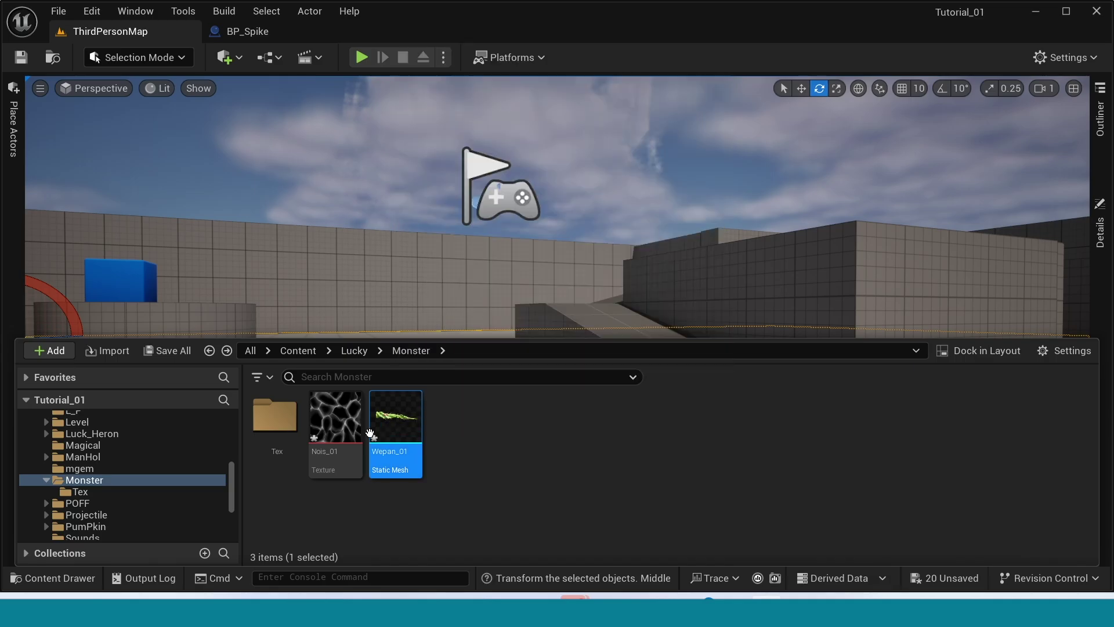
double_click(615, 233)
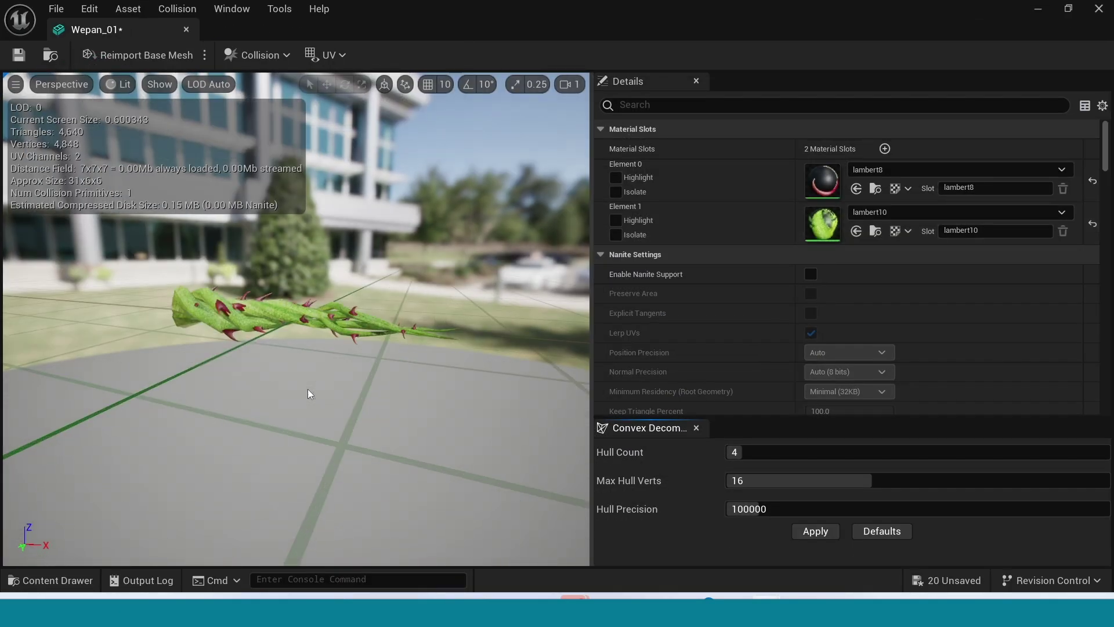
left_click_drag(308, 388, 366, 361)
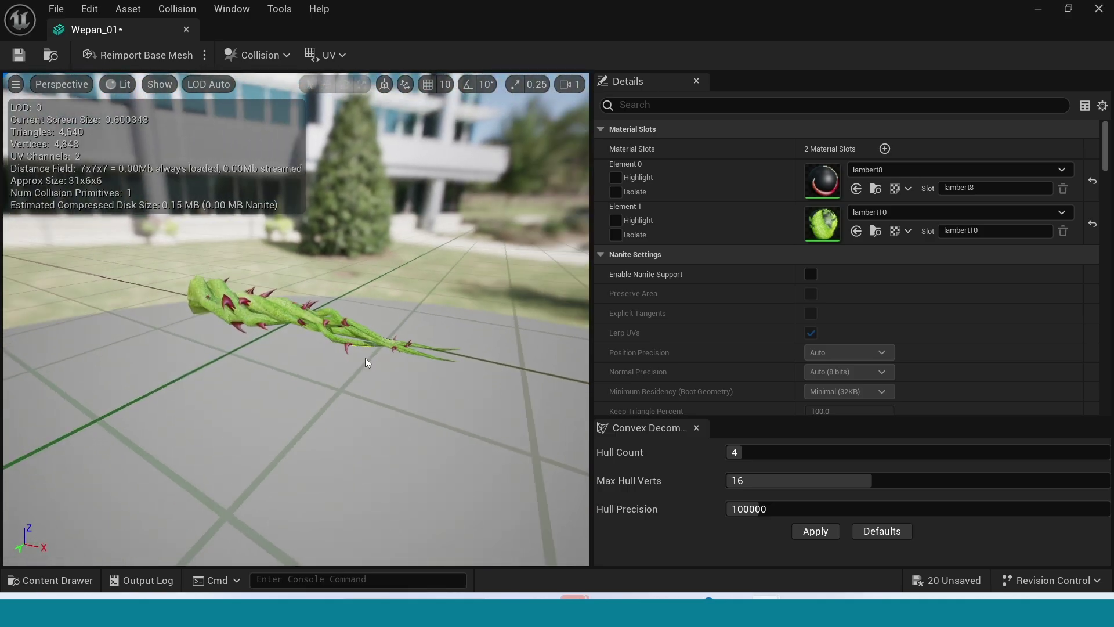
left_click(186, 29)
key("ctrl+space")
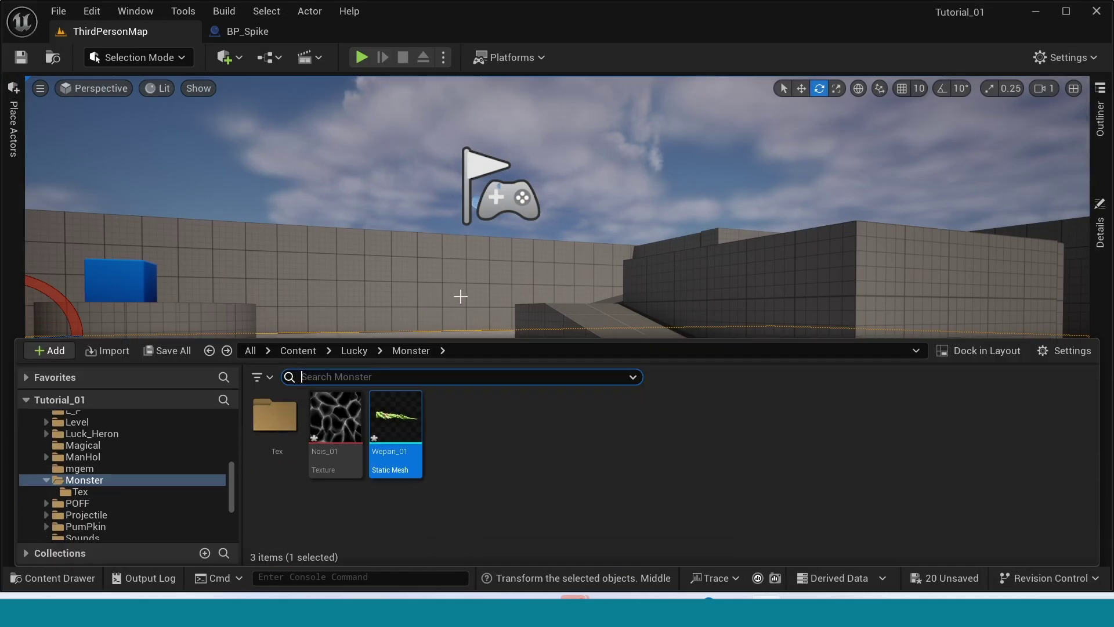
double_click(348, 419)
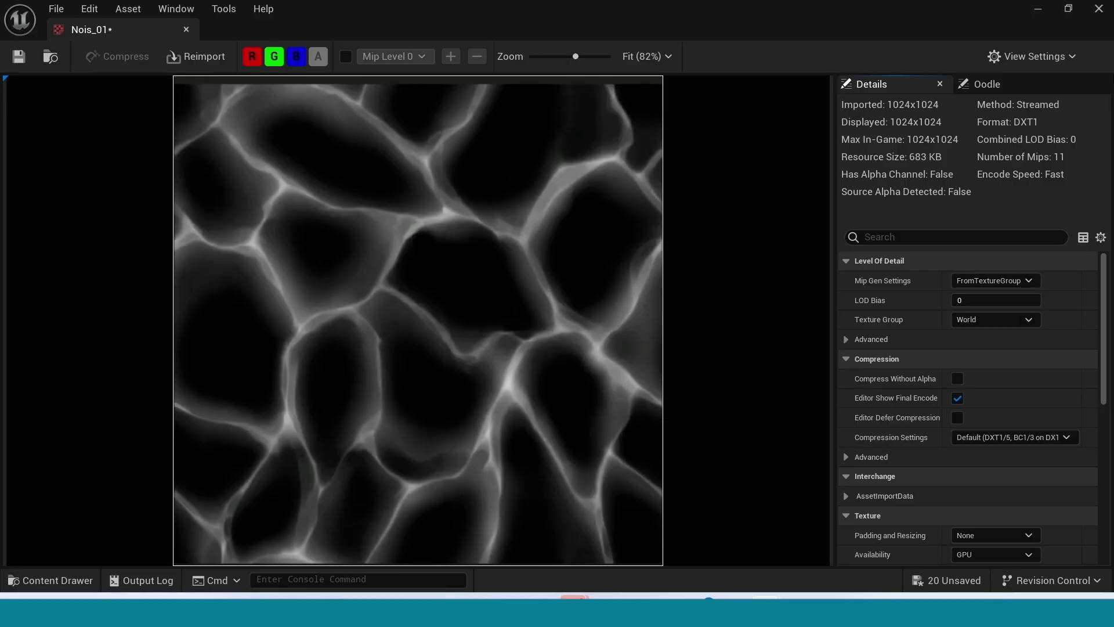
left_click(1098, 7)
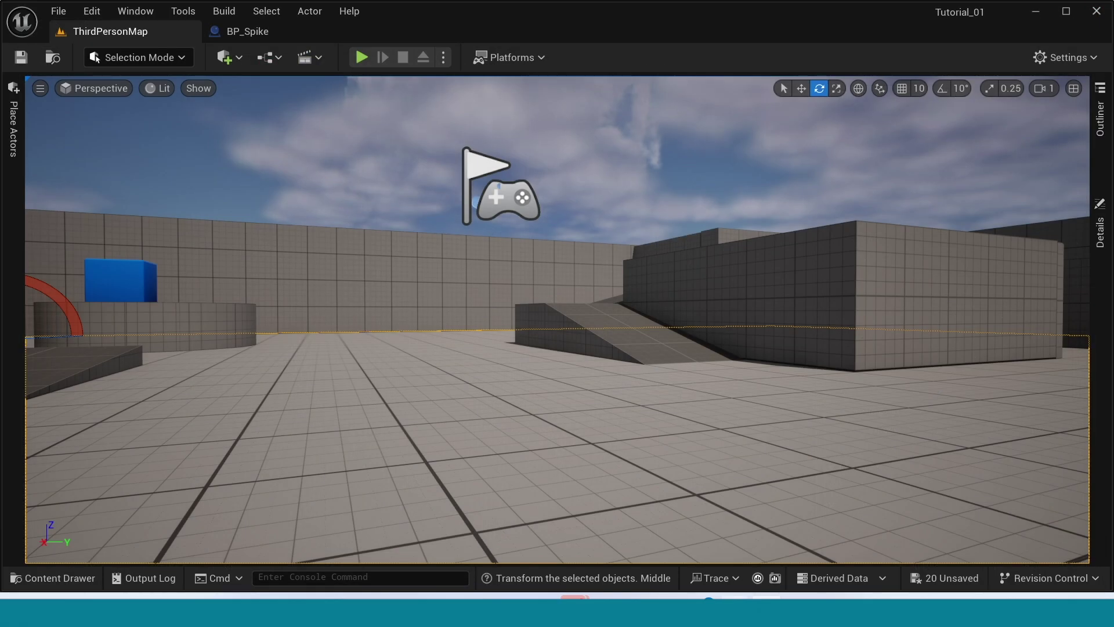
key("alt+Tab")
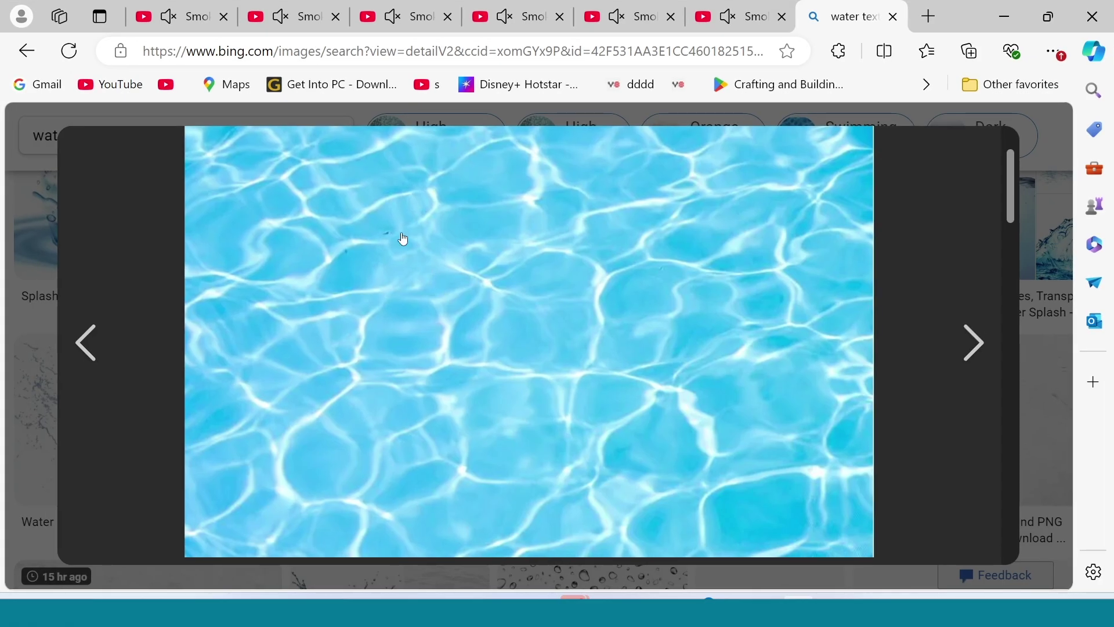
Browse the blue swimming-pool water image and related water textures in Edge, then return to Unreal
scroll(614, 450, "down", 10)
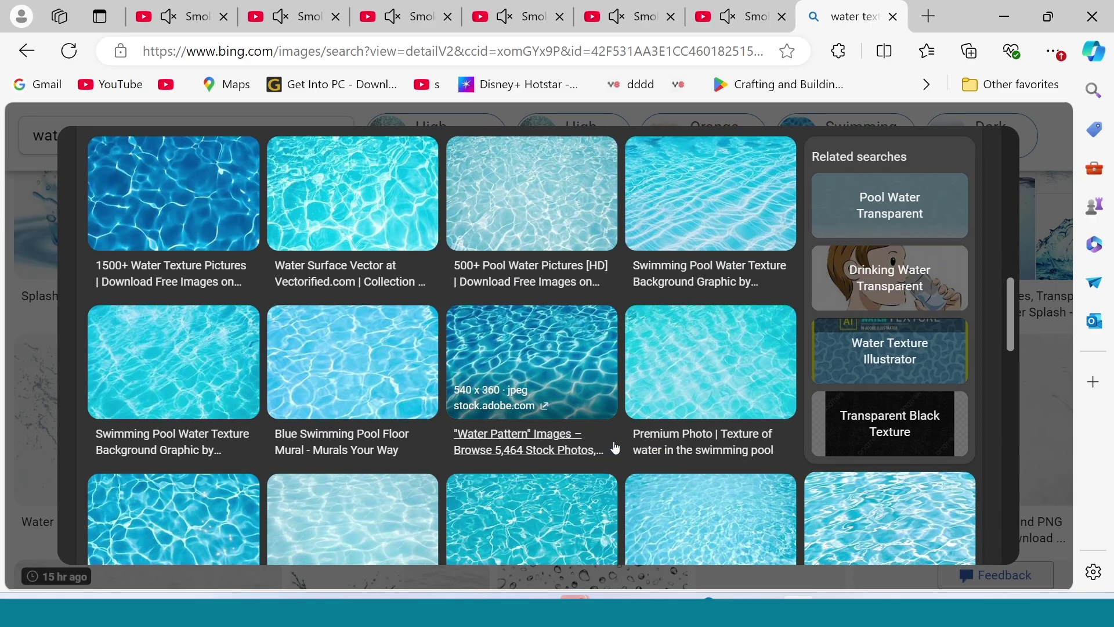
scroll(615, 447, "down", 3)
scroll(615, 447, "up", 13)
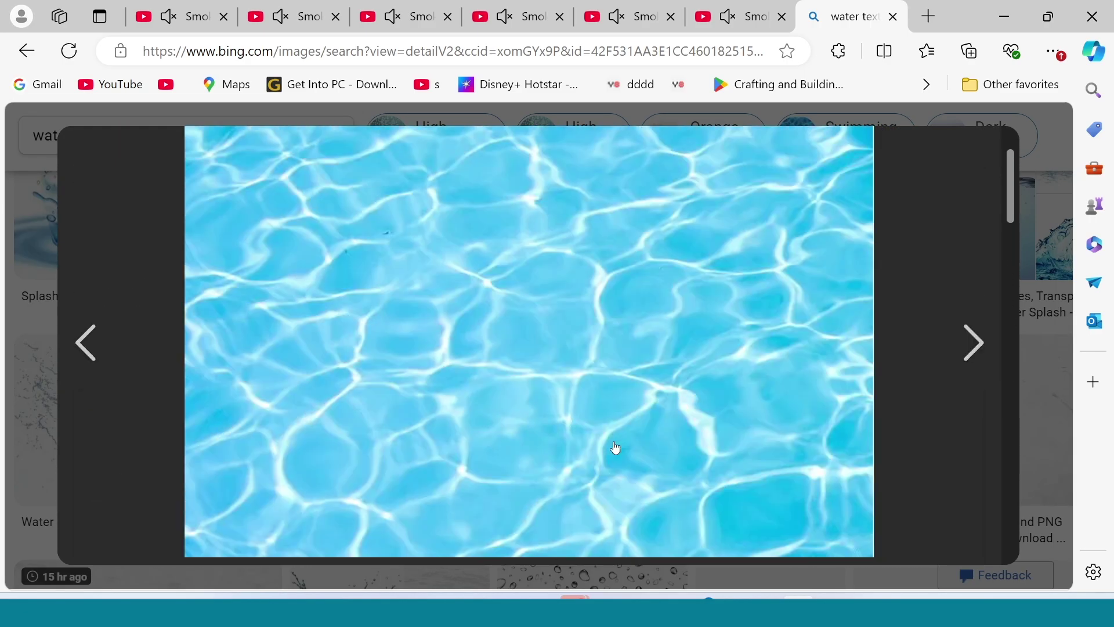
scroll(485, 308, "down", 5)
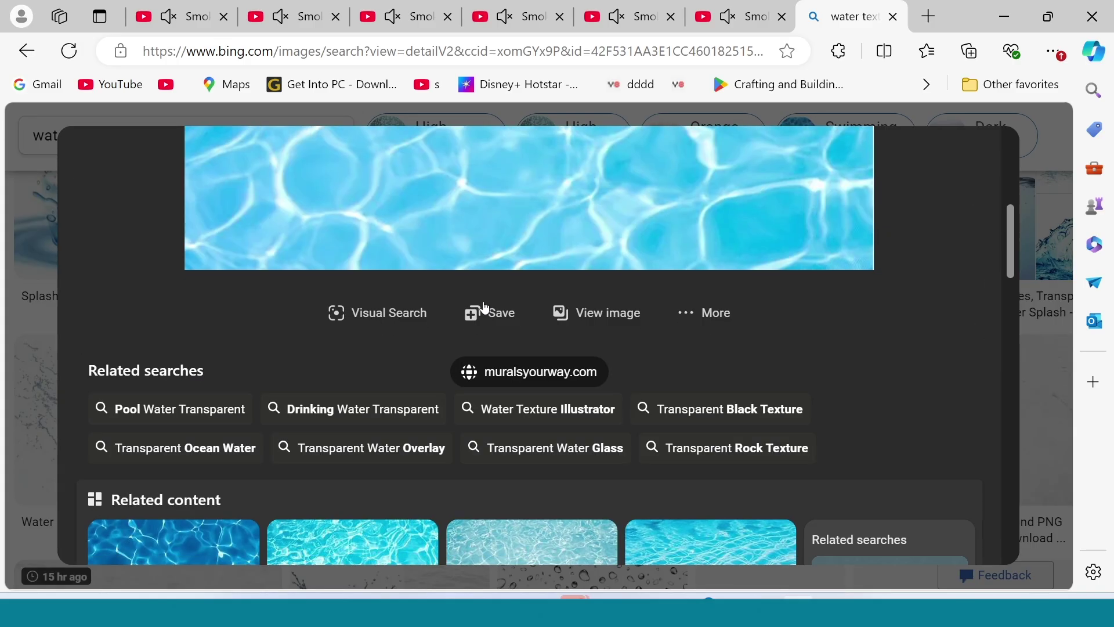
scroll(486, 307, "up", 6)
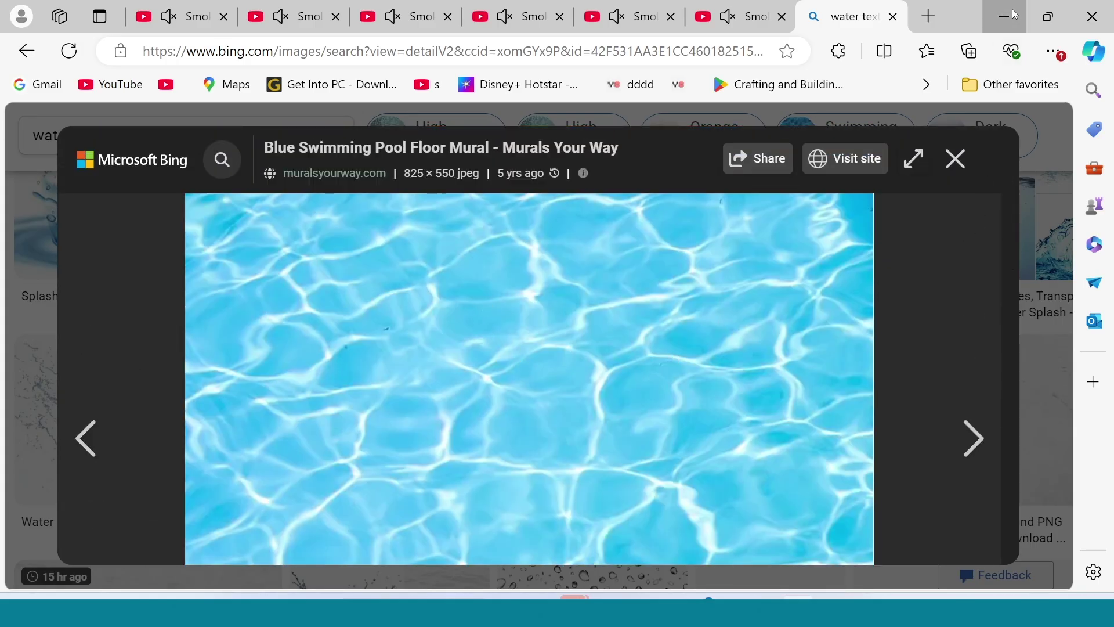
key("alt+Tab")
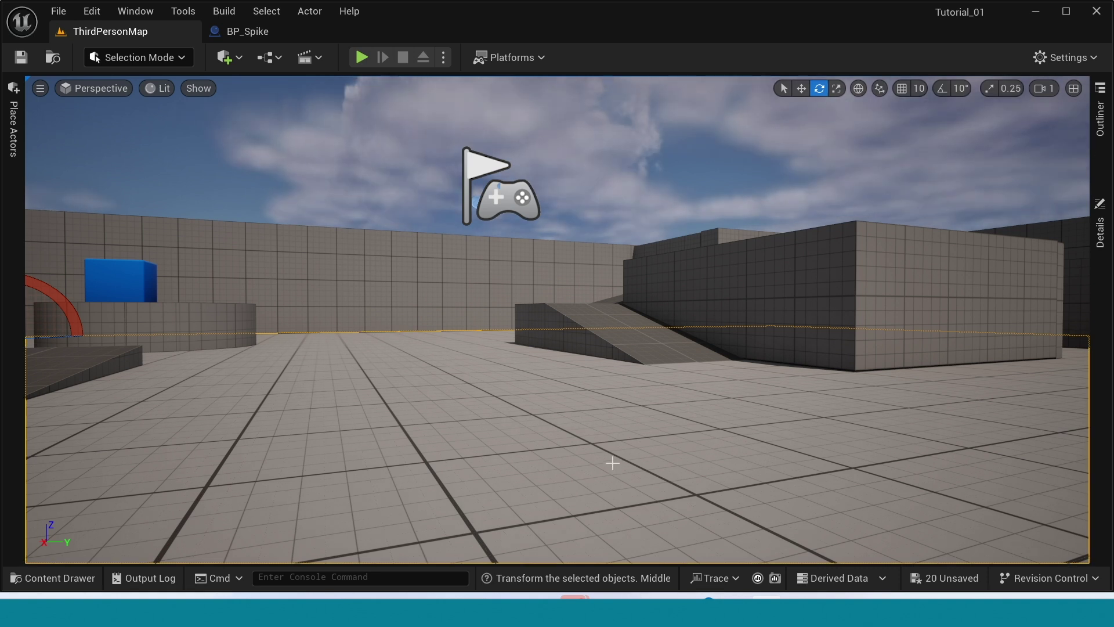
Reopen the Nois_01 texture from the Monster folder to check it, then close it
key("ctrl+space")
double_click(355, 424)
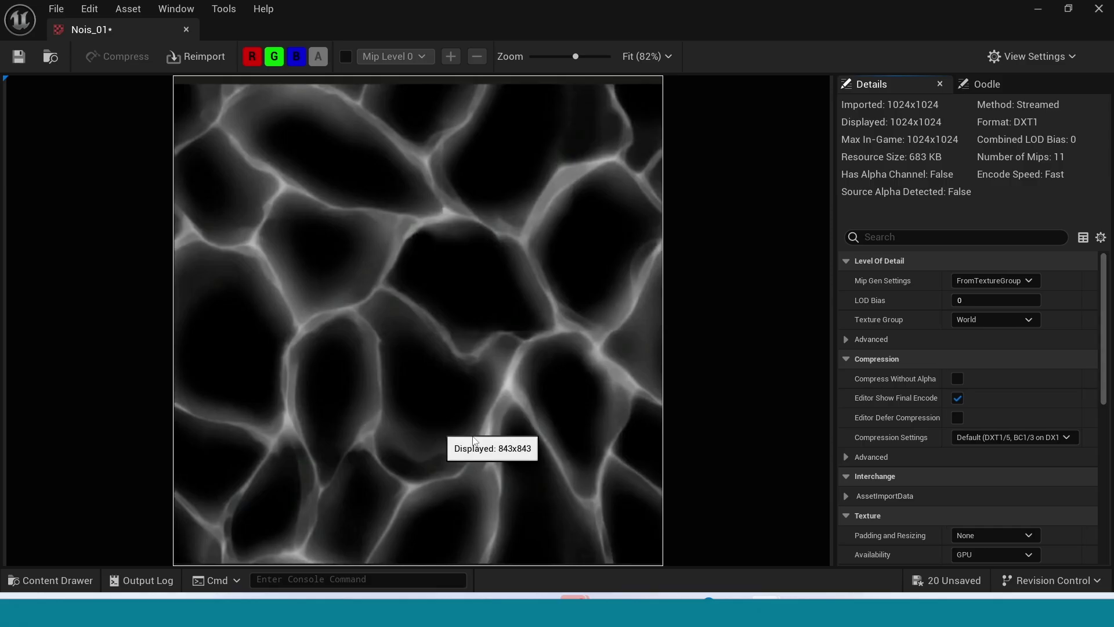
left_click(1098, 8)
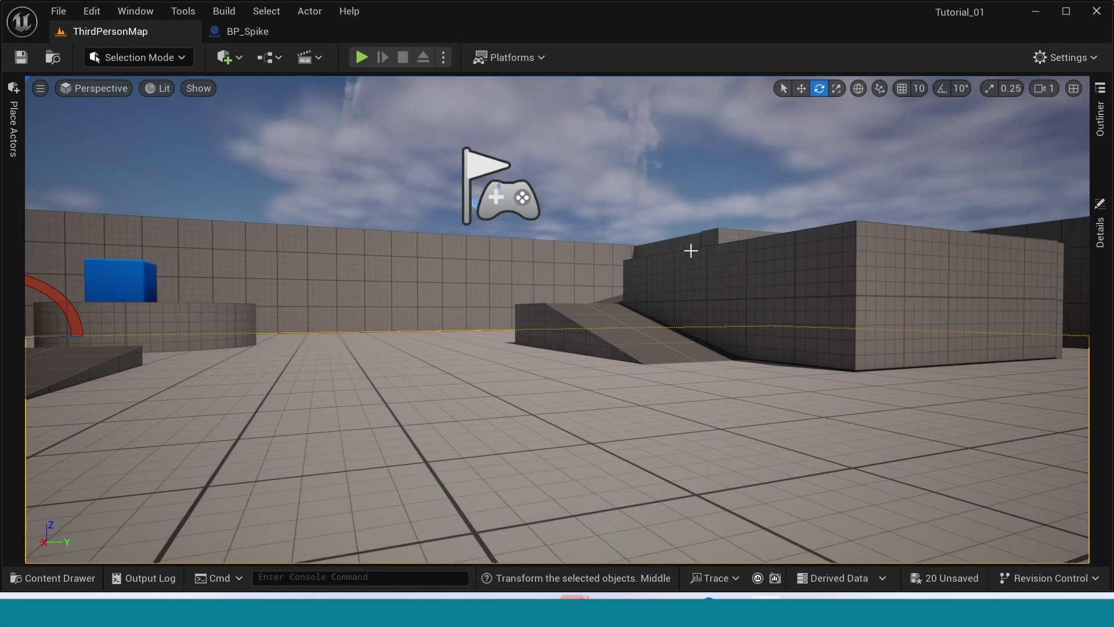
Create a material named M_Rays in the Monster folder and open it in the Material Editor
key("ctrl+space")
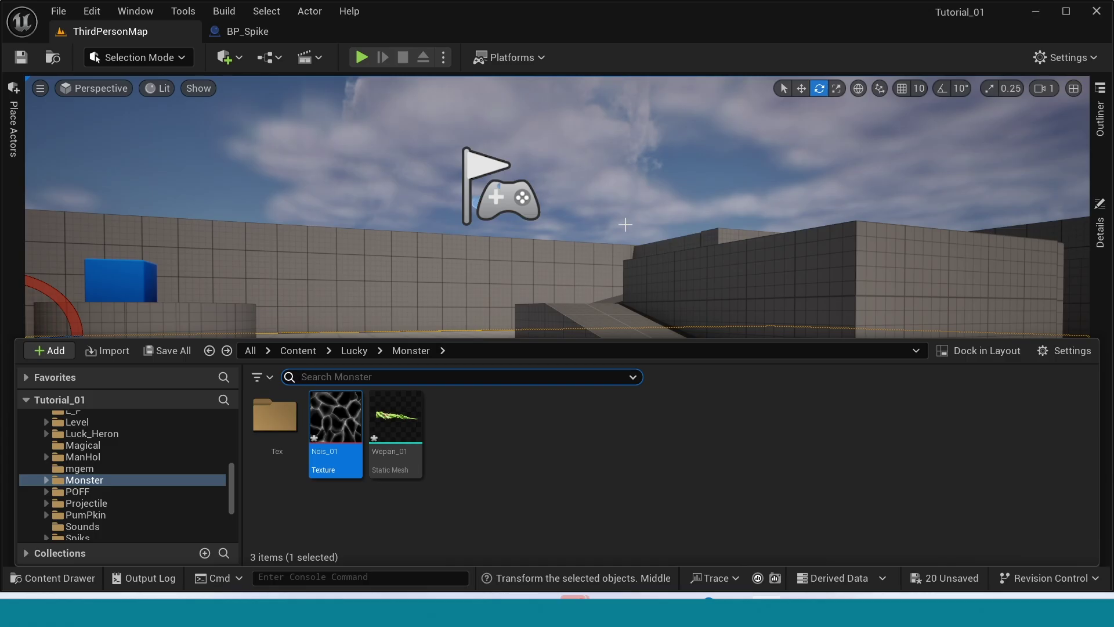
right_click(517, 428)
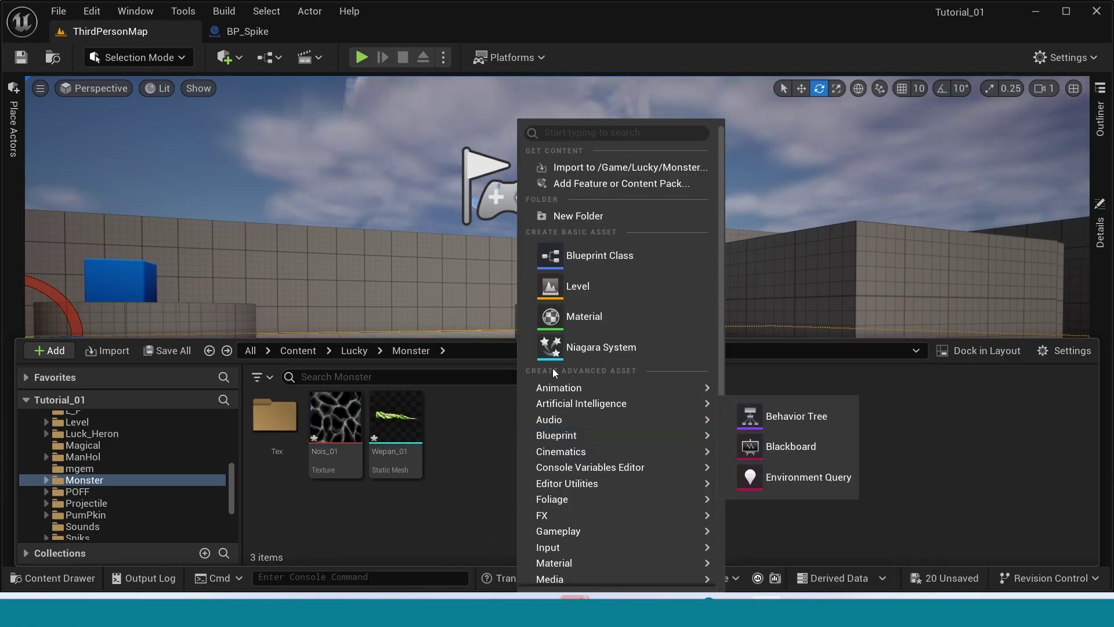
left_click(583, 316)
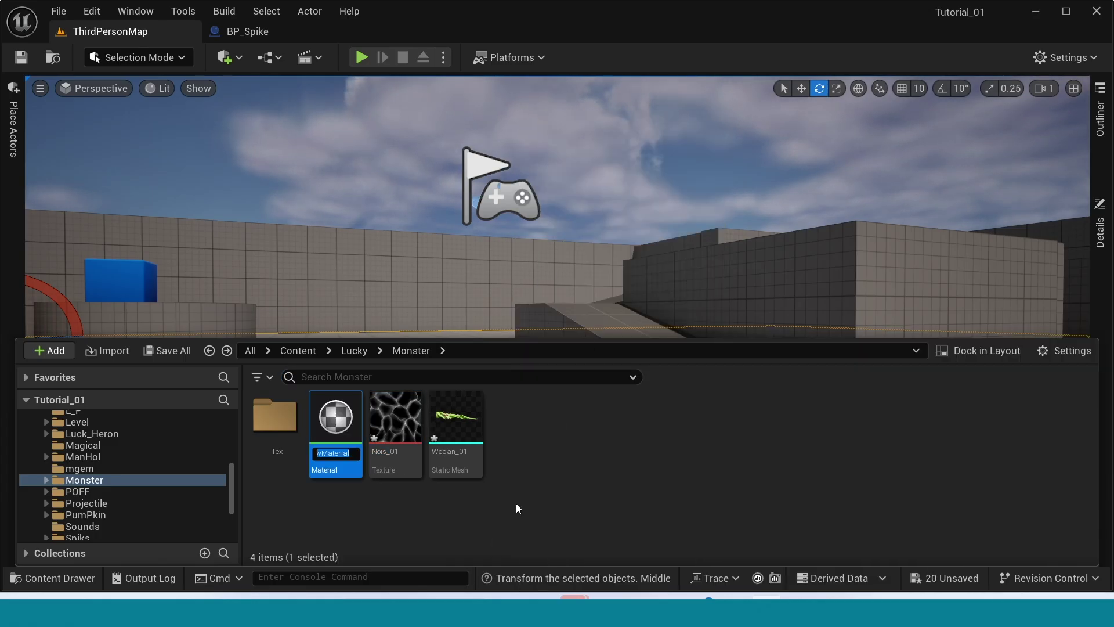
type("M_")
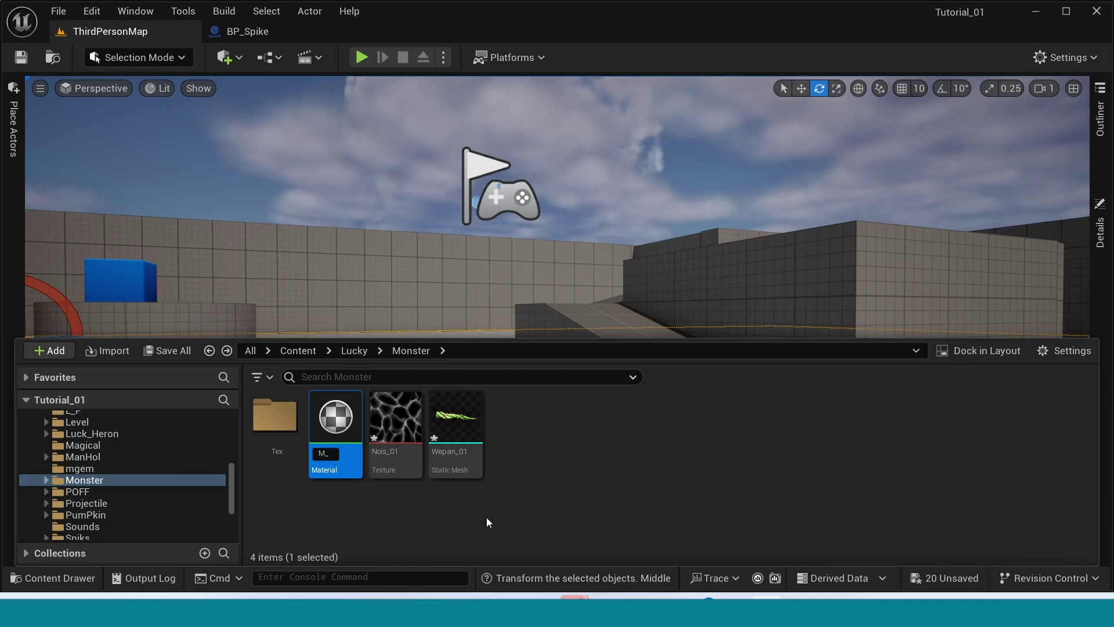
type("Rays")
key("Return")
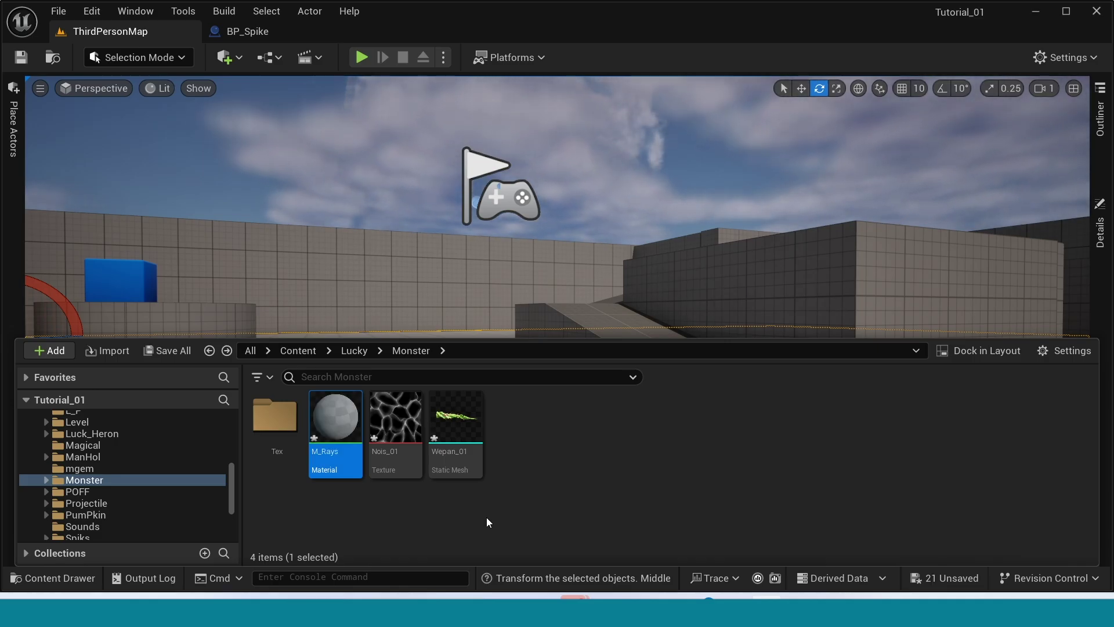
key("Return")
left_click(213, 423)
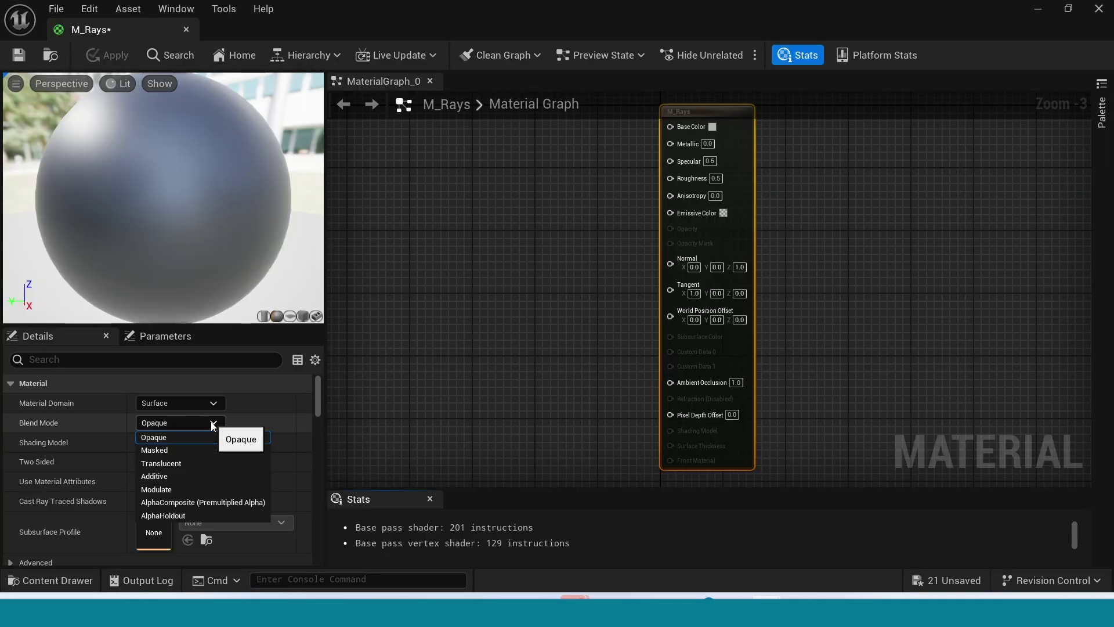
Set M_Rays to Translucent blend mode, Unlit shading model and Two Sided
left_click(208, 463)
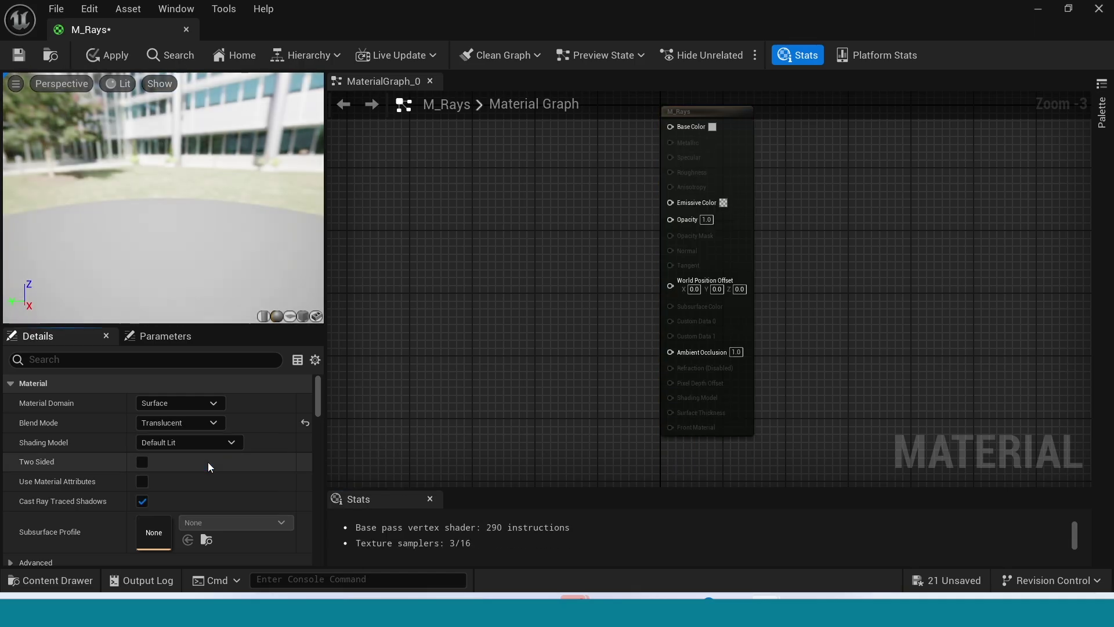
left_click(231, 445)
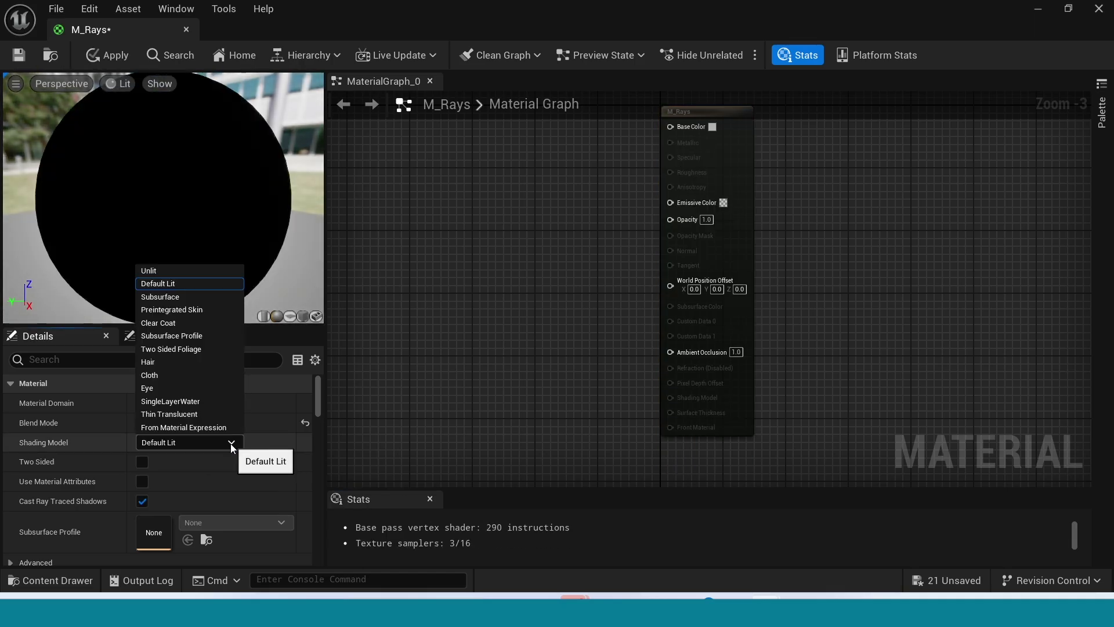
left_click(162, 271)
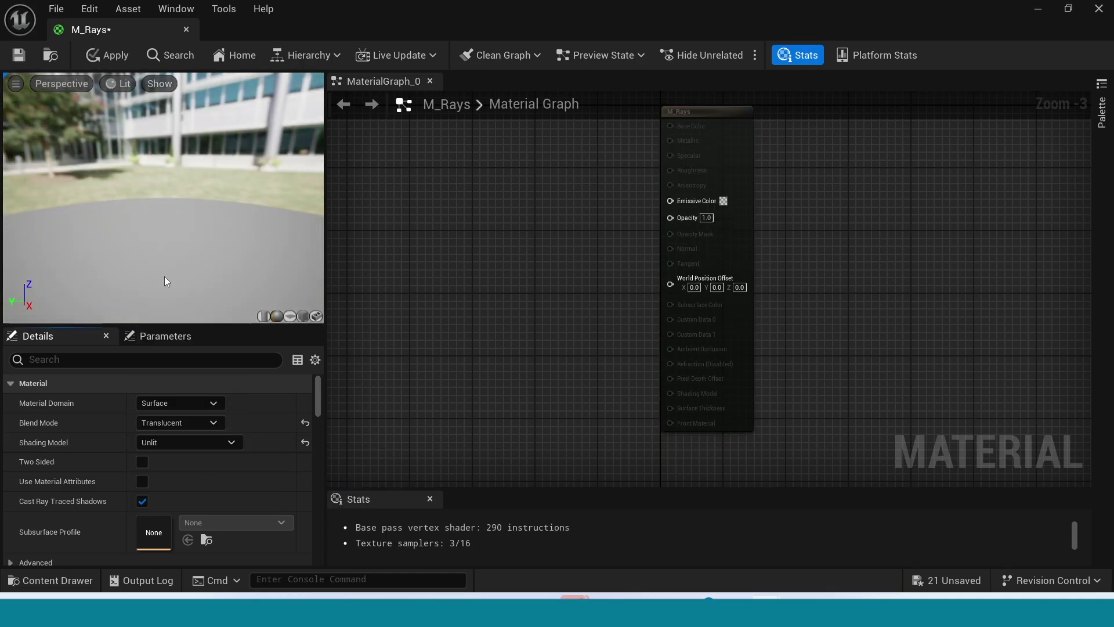
left_click(142, 463)
right_click_drag(395, 291, 561, 307)
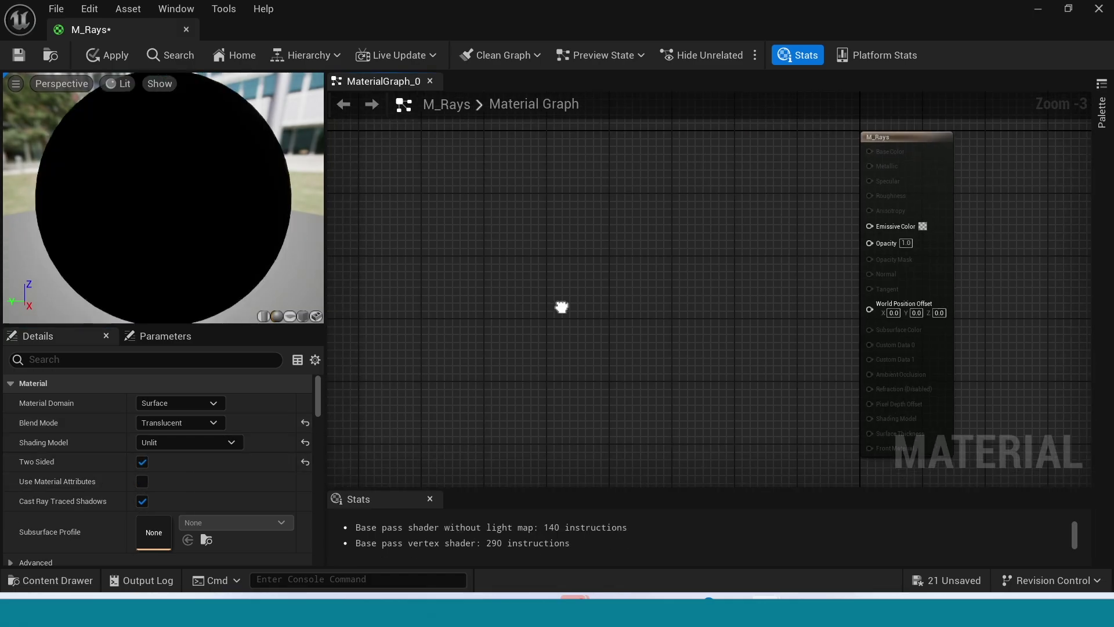
Add a Particle Color node and wire its RGB into Emissive Color
right_click(634, 266)
type("par")
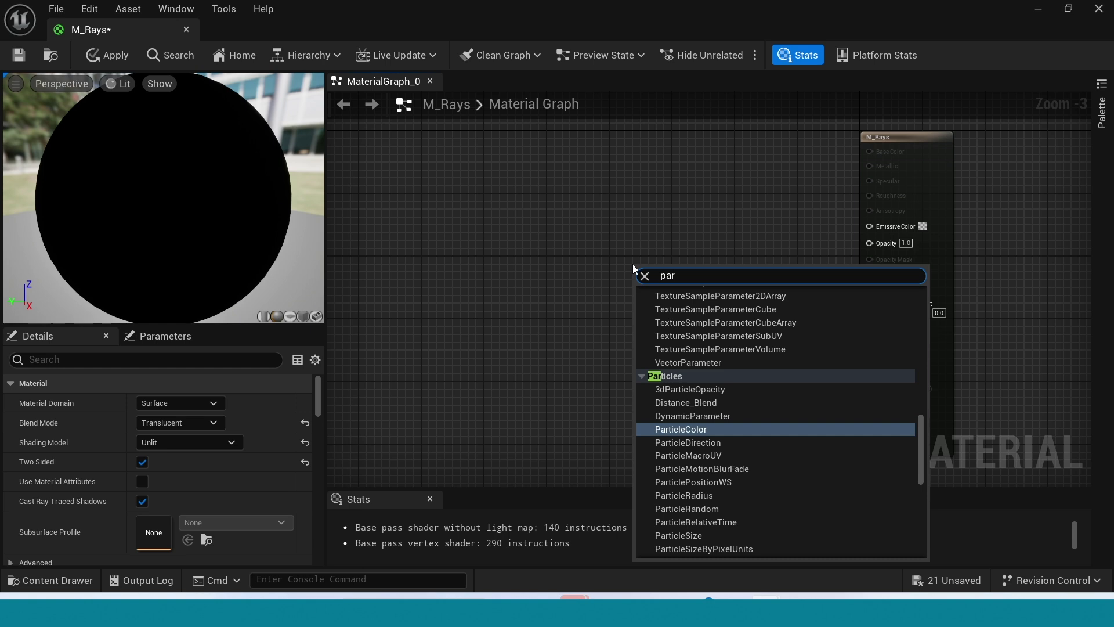
left_click(706, 430)
left_click_drag(685, 293, 873, 226)
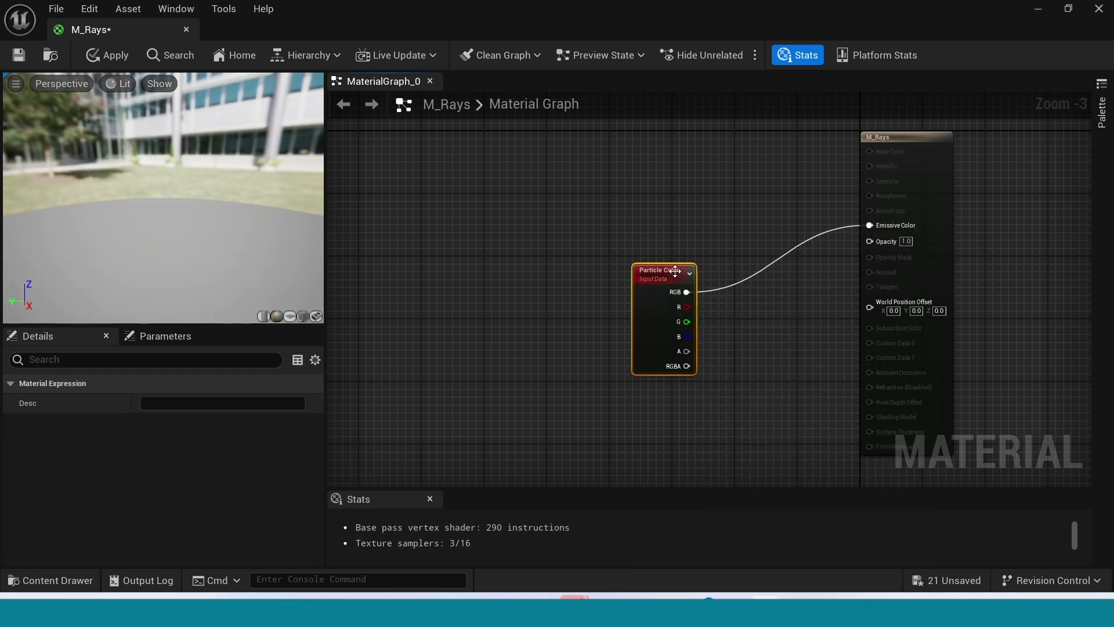
left_click_drag(675, 271, 643, 200)
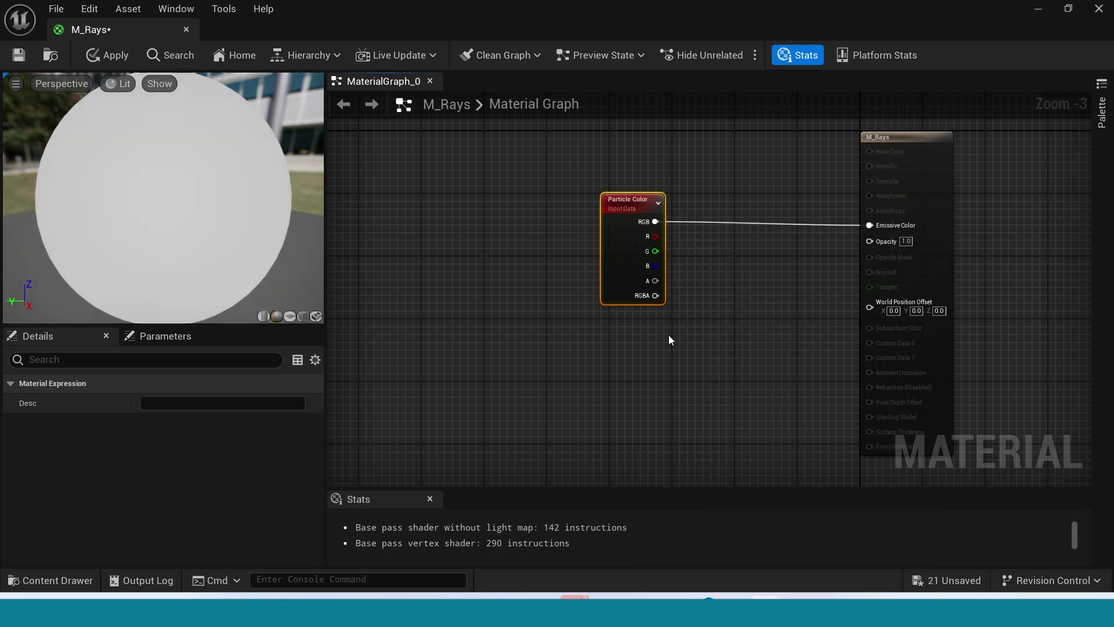
right_click_drag(670, 339, 685, 369)
Bring in the Nois_01 texture and multiply the particle alpha by its R channel
key("ctrl+space")
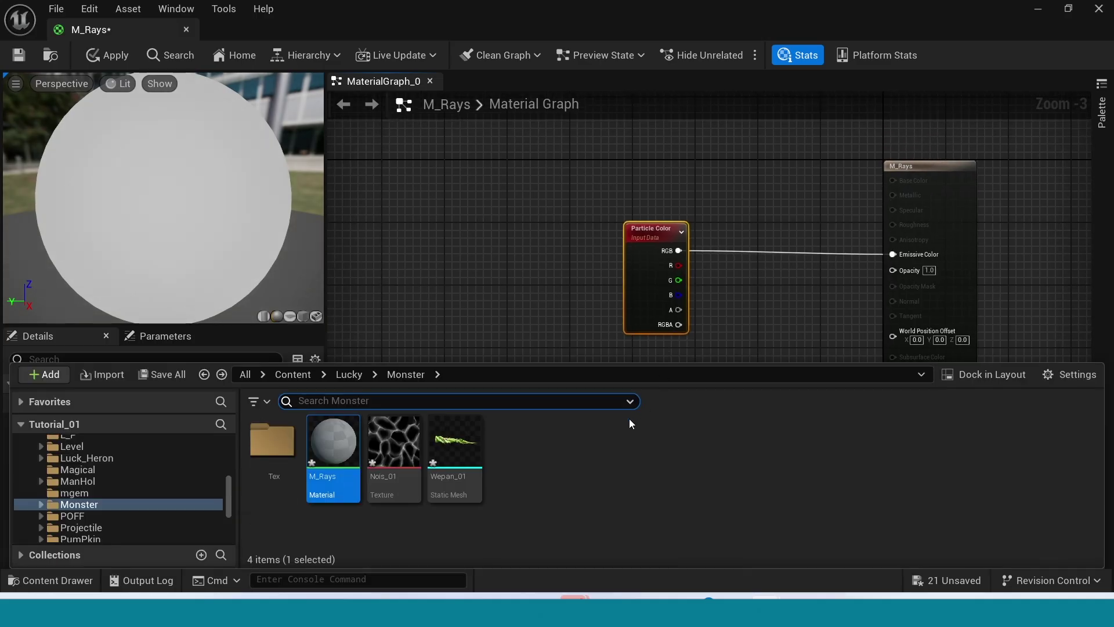
left_click_drag(395, 441, 613, 350)
right_click_drag(740, 363, 704, 286)
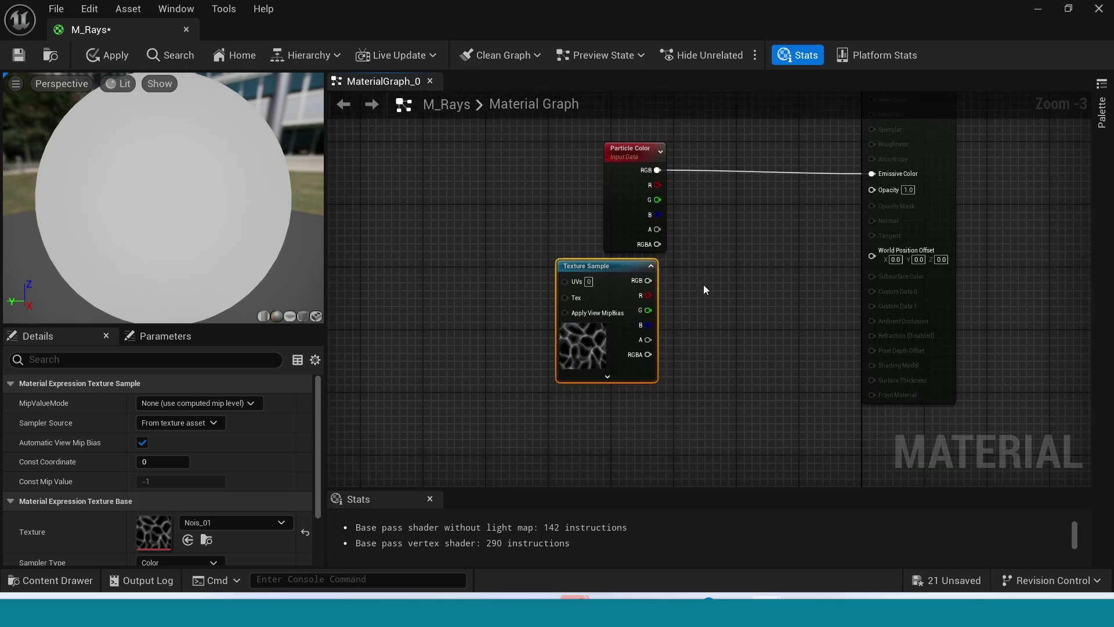
left_click(704, 285)
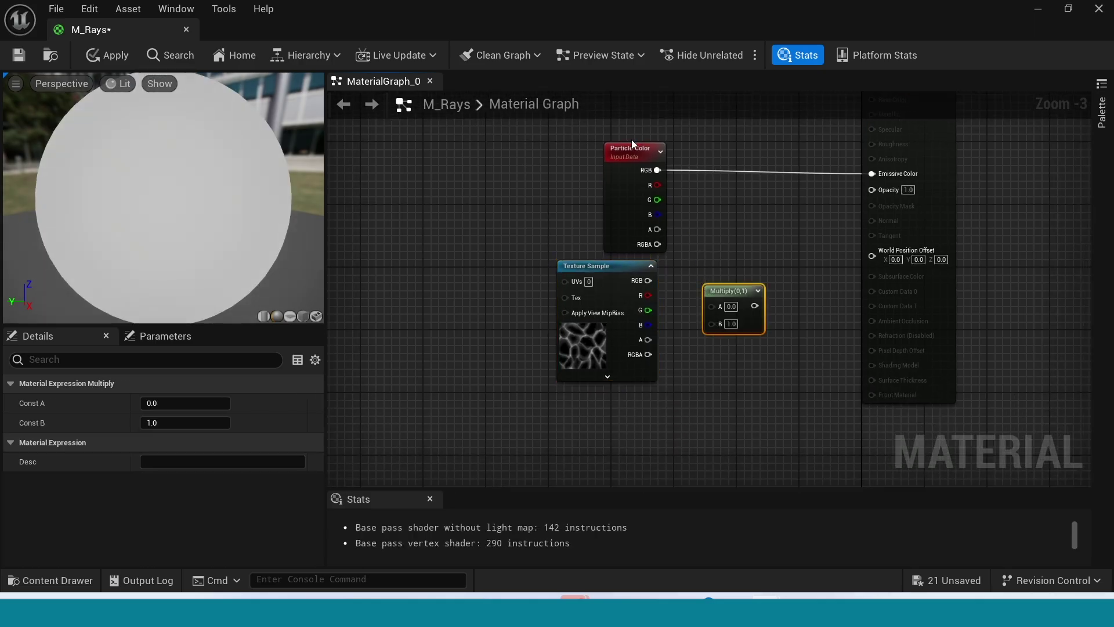
left_click_drag(632, 143, 568, 136)
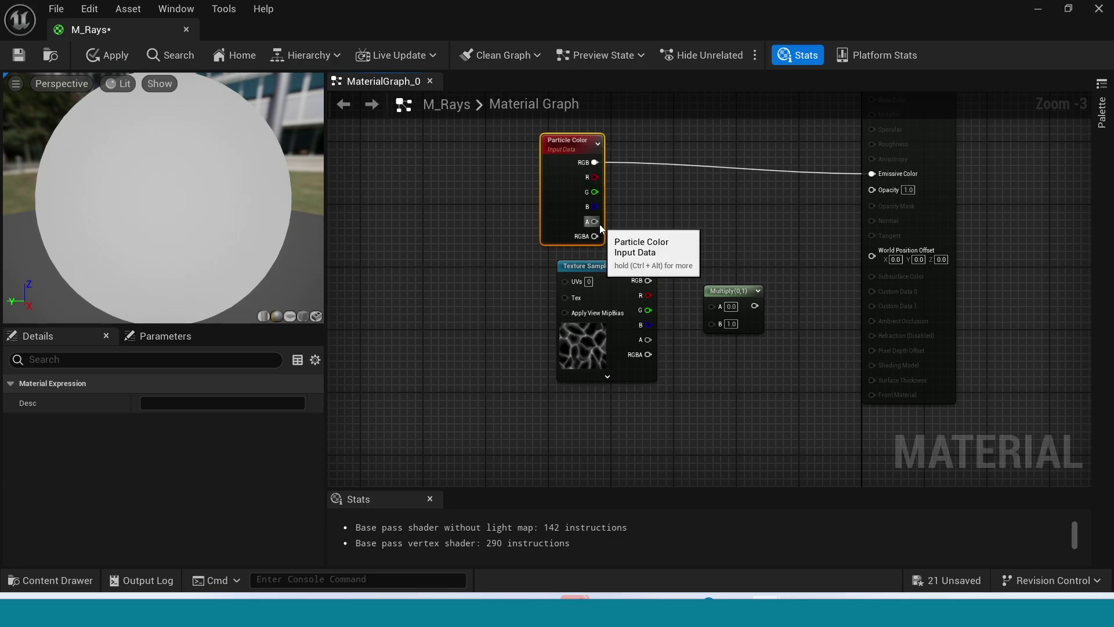
left_click_drag(594, 222, 712, 307)
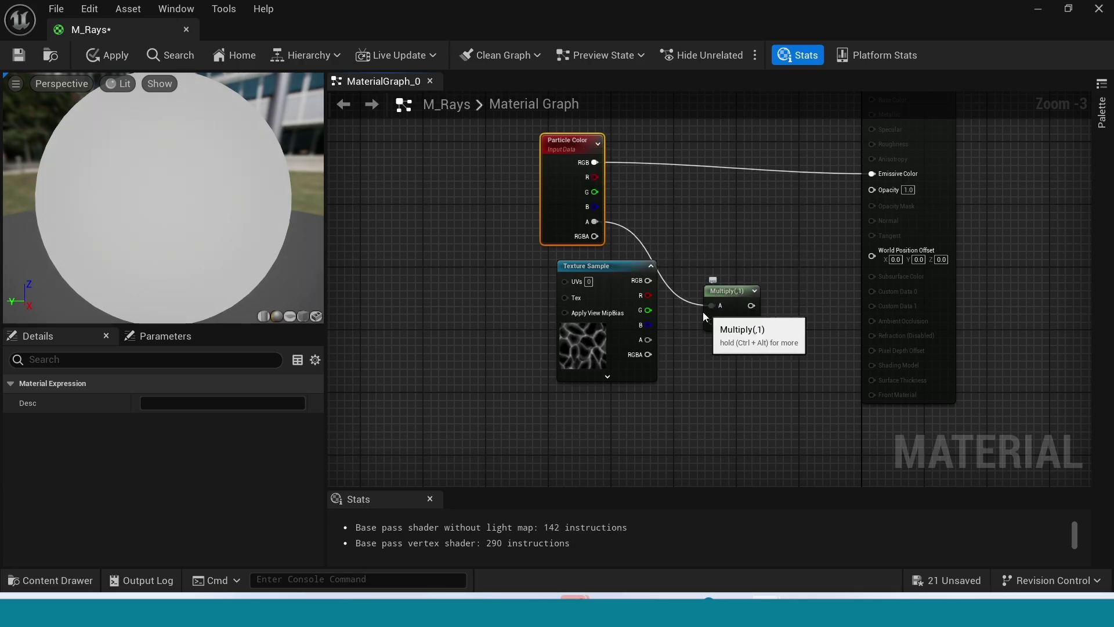
left_click_drag(617, 268, 708, 322)
right_click_drag(435, 274, 672, 299)
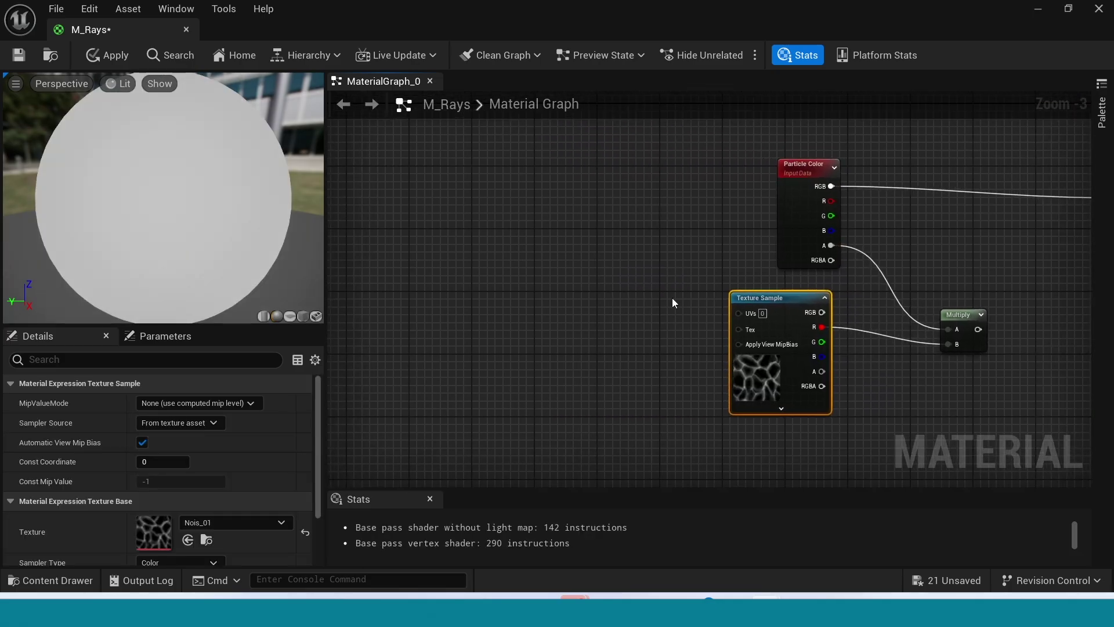
right_click(570, 272)
type("pann")
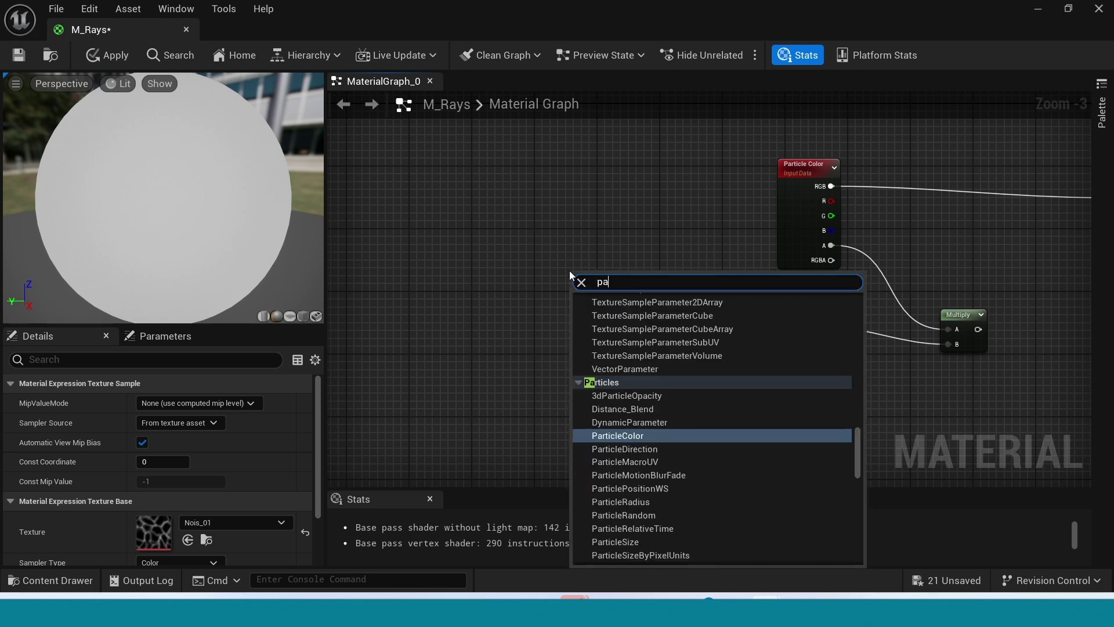
Drive the Nois_01 texture UVs with a Panner fed by a new Multiply node
left_click(605, 312)
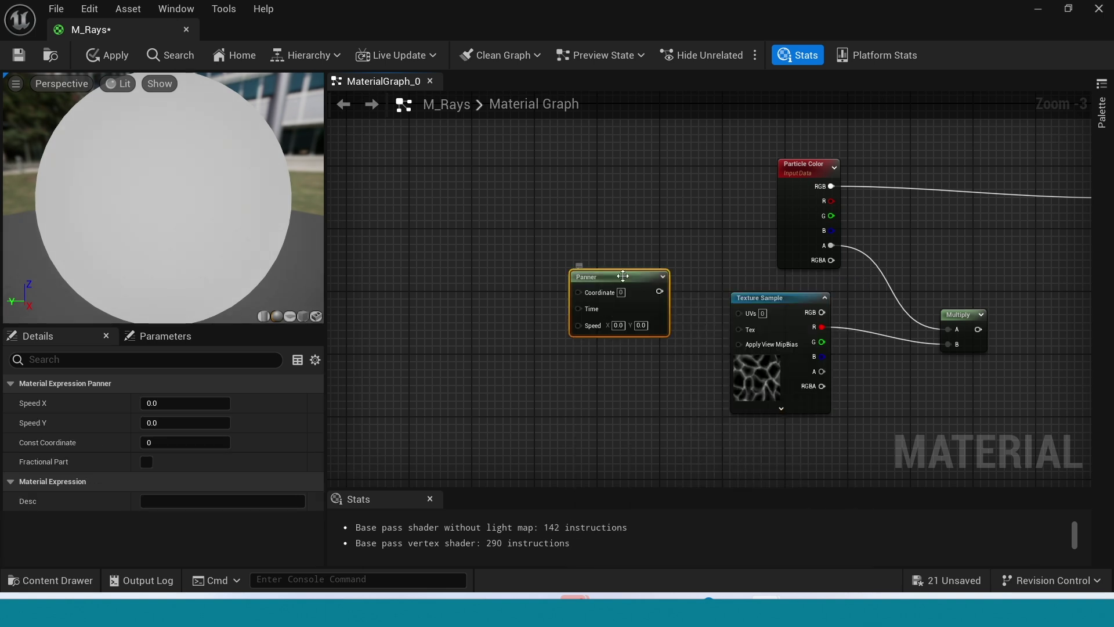
left_click_drag(617, 275, 532, 208)
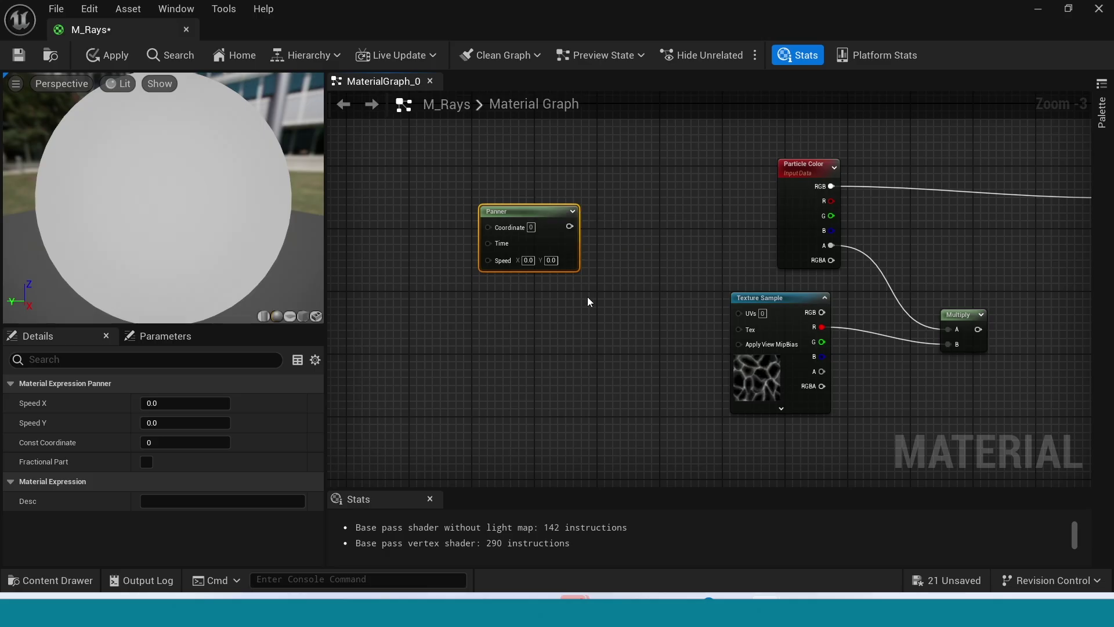
left_click_drag(569, 226, 739, 314)
left_click(395, 252)
scroll(536, 273, "up", 2)
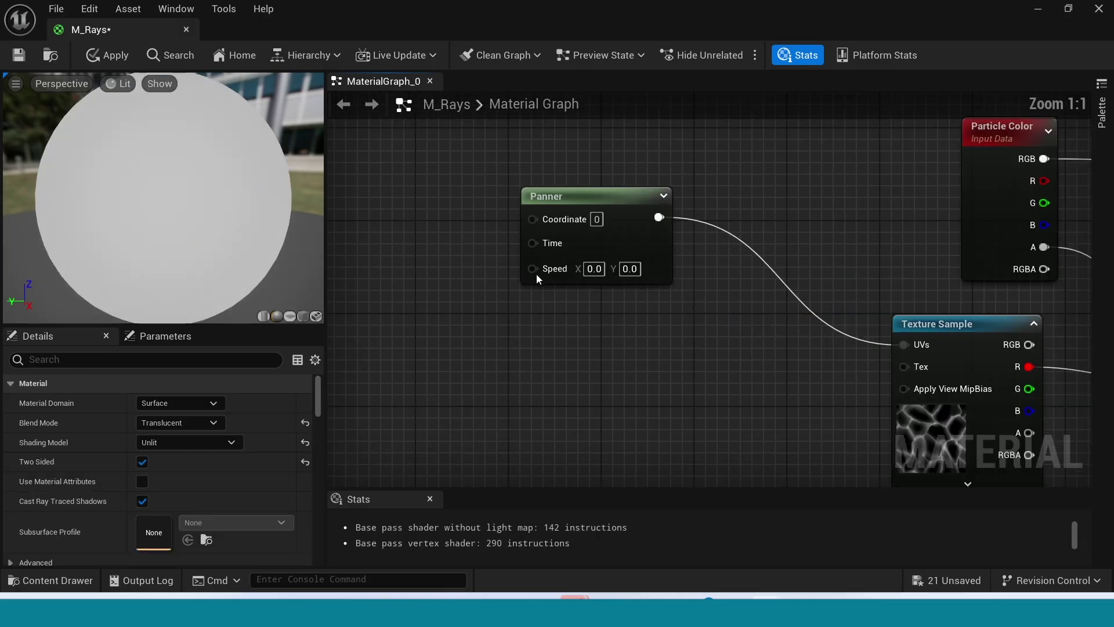
scroll(413, 256, "down", 1)
scroll(500, 273, "up", 1)
scroll(532, 267, "down", 1)
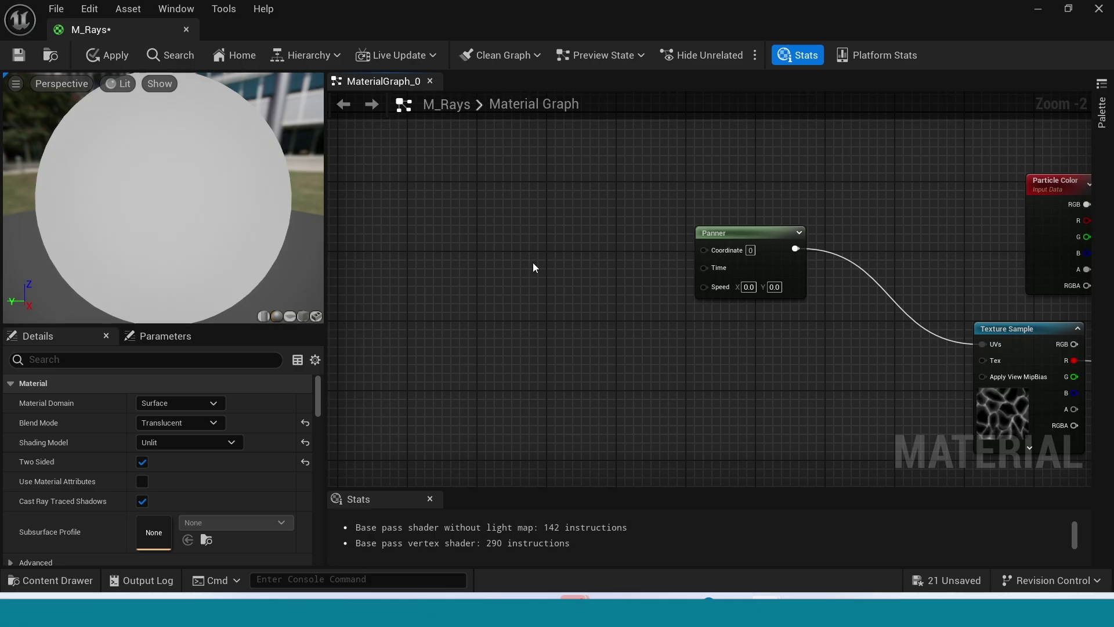
left_click(533, 262)
left_click_drag(558, 274, 704, 267)
left_click_drag(539, 215, 627, 241)
Wire a TexCoord node into the Multiply's A input and an Append node into B
right_click(456, 250)
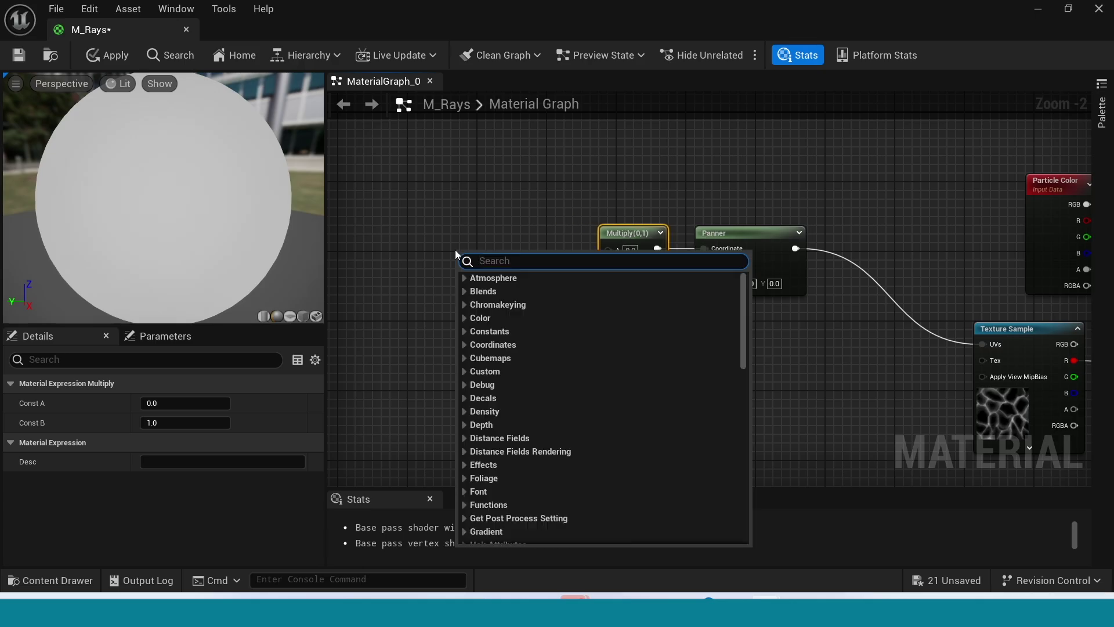
type("tex")
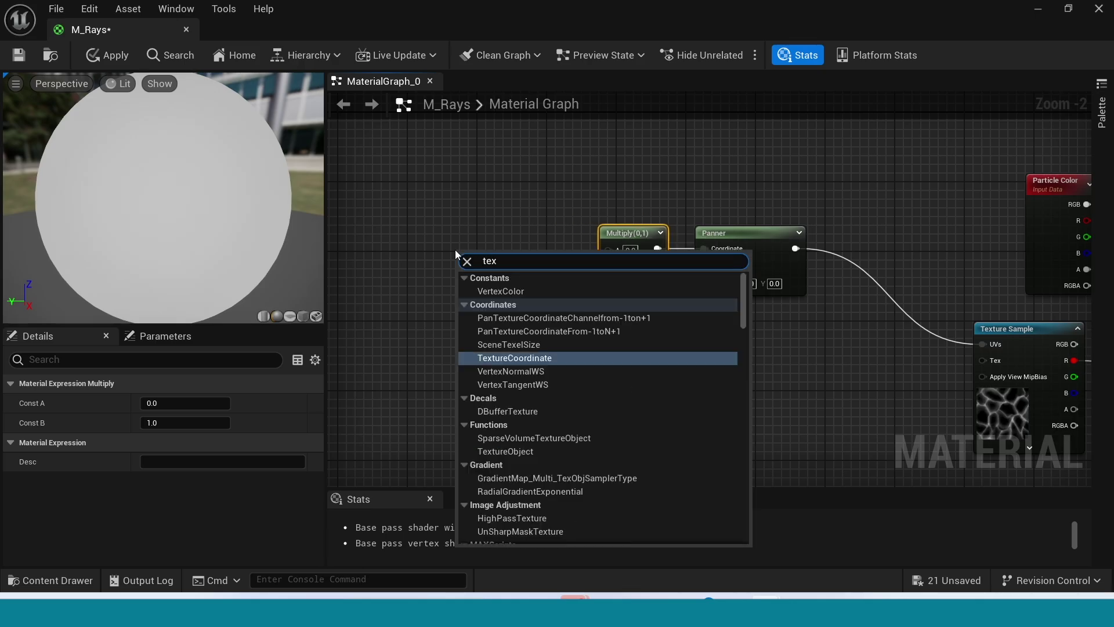
left_click(557, 361)
left_click_drag(488, 249, 466, 179)
left_click_drag(524, 205, 512, 286)
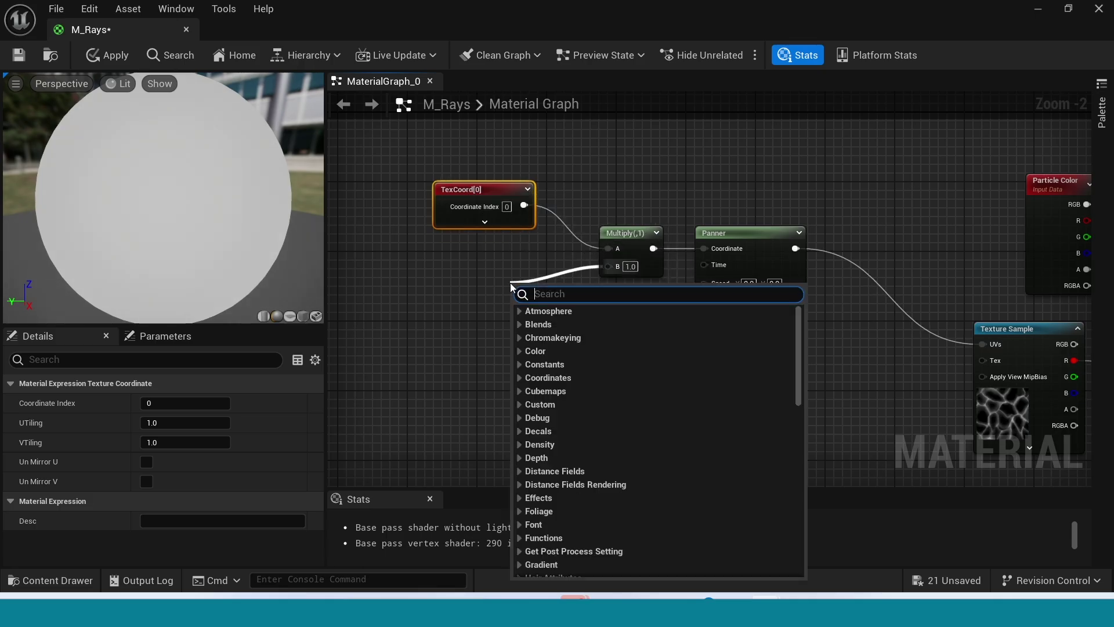
type("append")
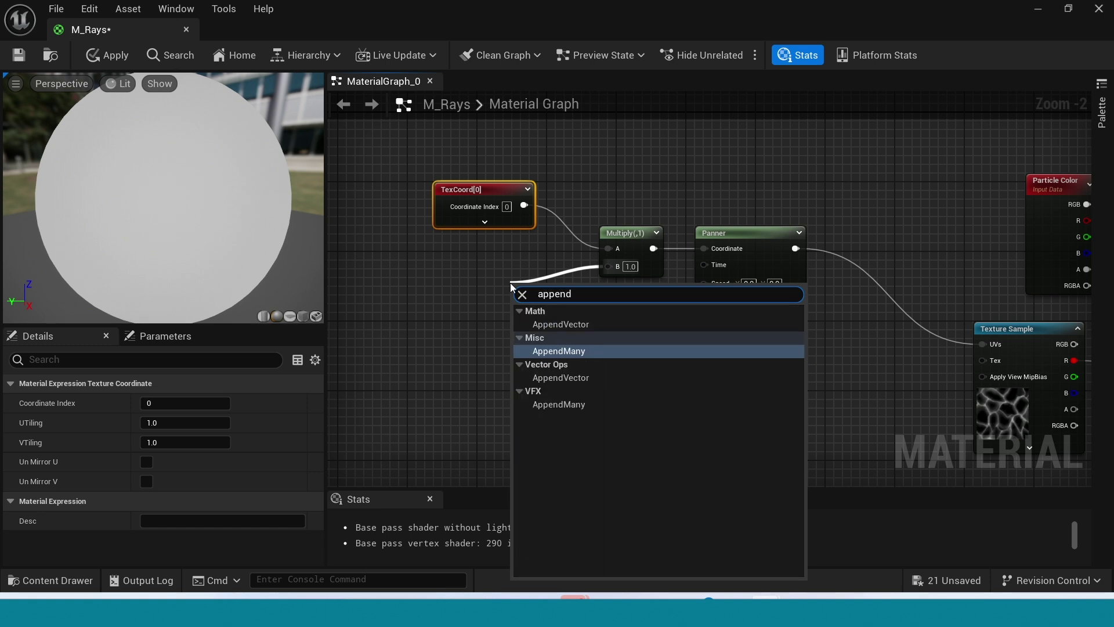
left_click(560, 324)
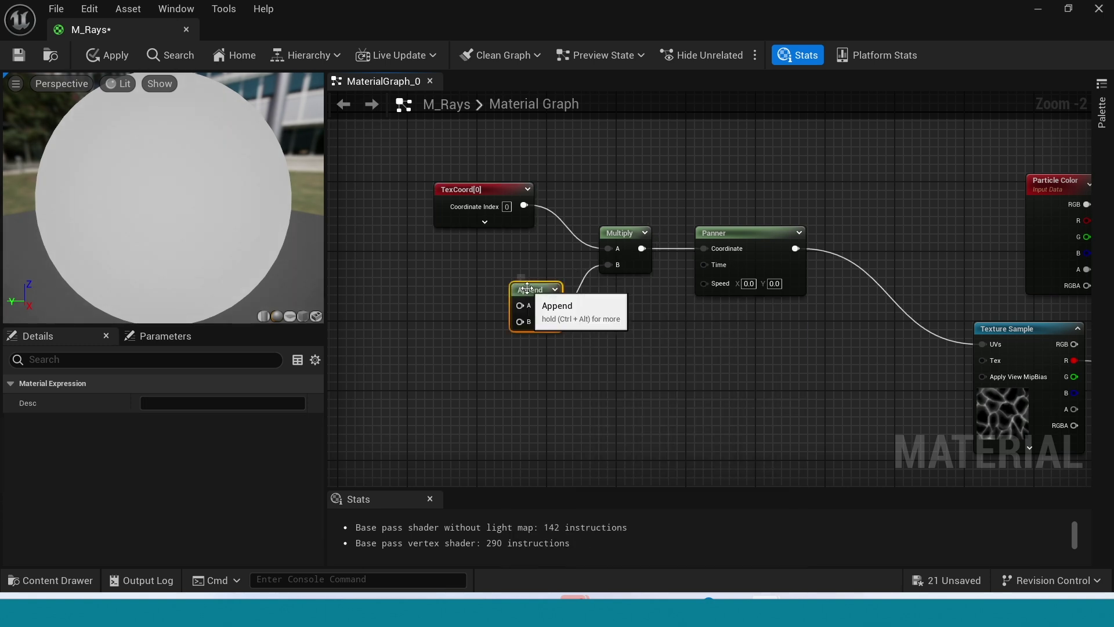
right_click_drag(500, 293, 687, 332)
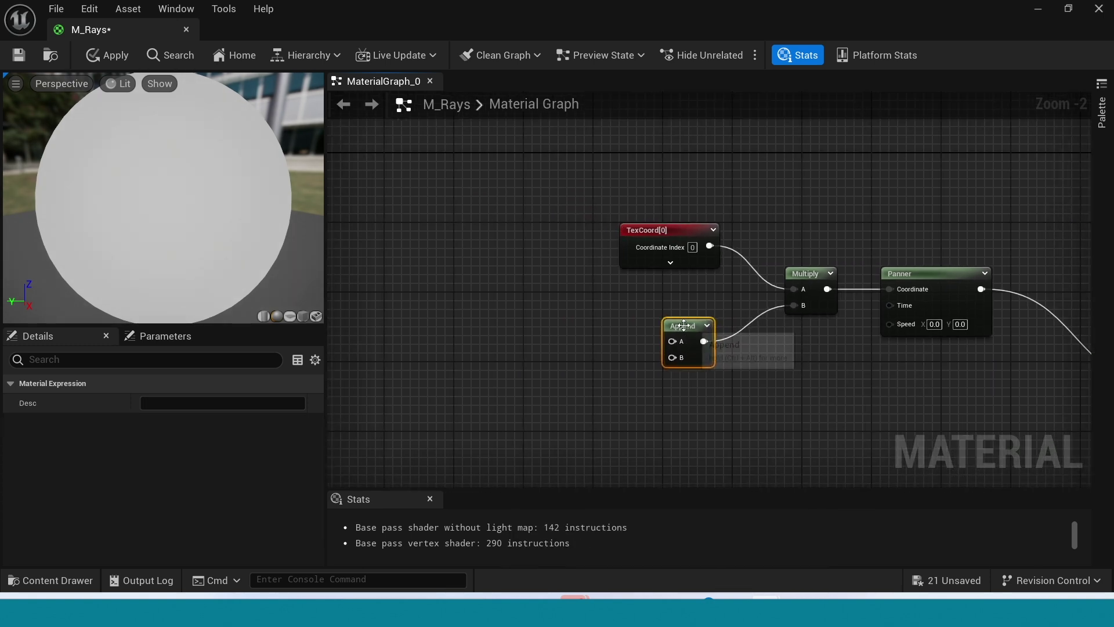
left_click_drag(687, 333, 660, 325)
Add a Dynamic Parameter node next to the Append node
right_click(472, 302)
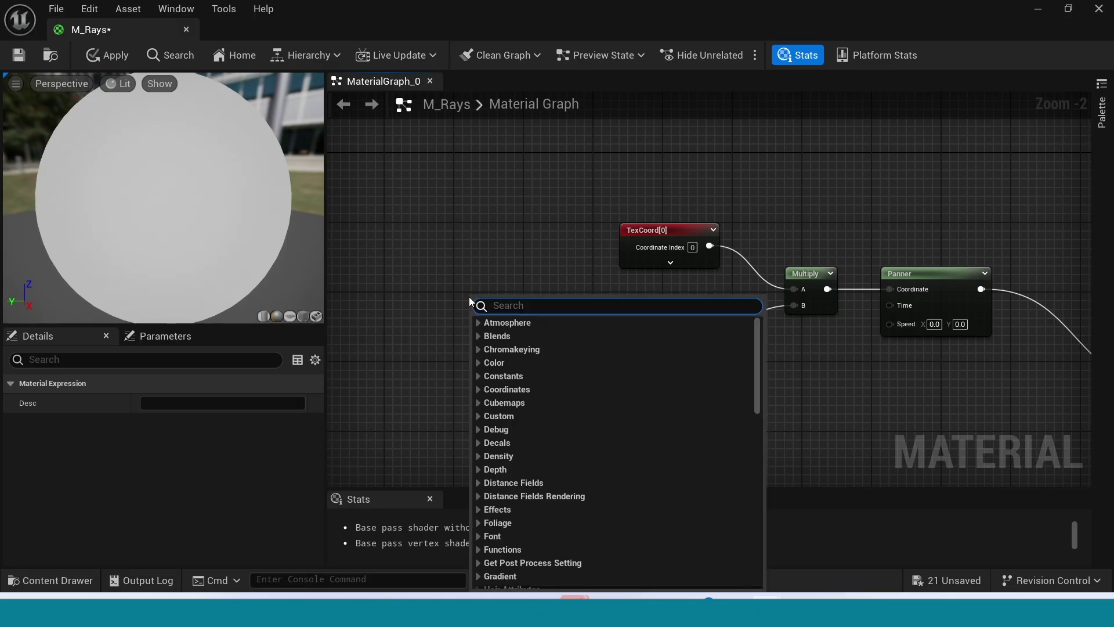
type("dy")
left_click(562, 377)
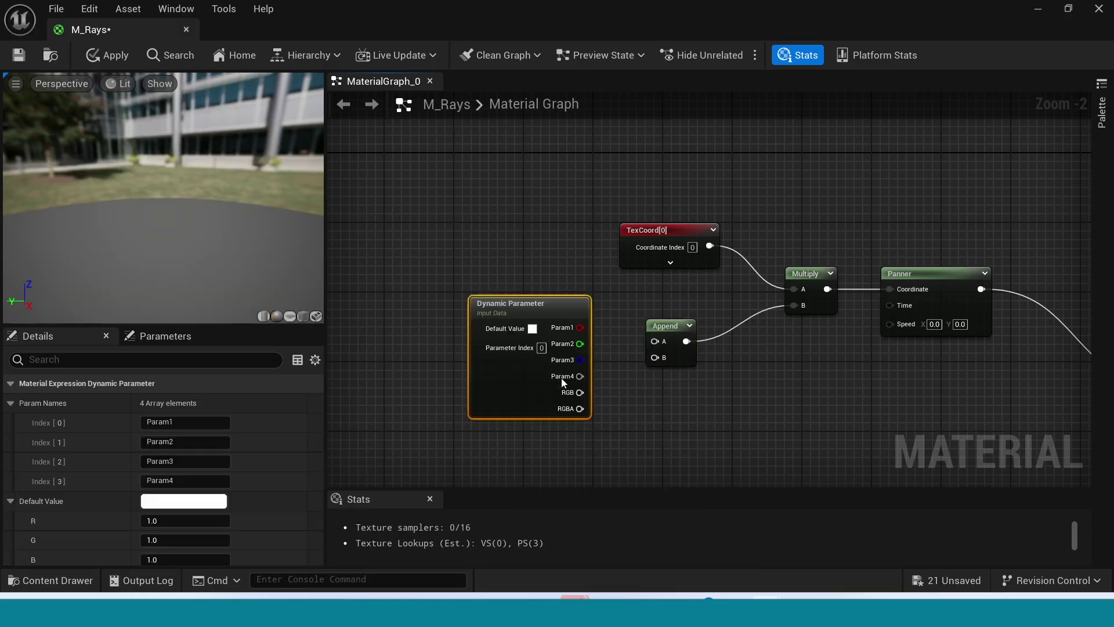
left_click_drag(511, 280, 533, 371)
right_click_drag(533, 371, 532, 272)
Rename the Dynamic Parameter outputs X and Y and wire them into Append's A and B
left_click(201, 430)
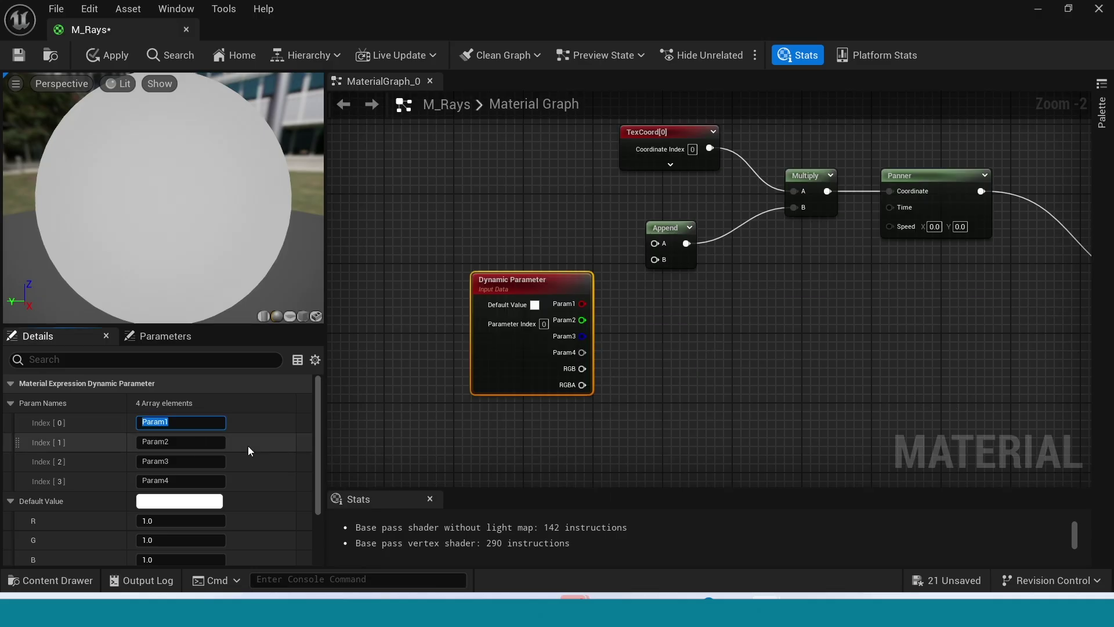
type("X")
key("Return")
left_click(199, 443)
type("Y")
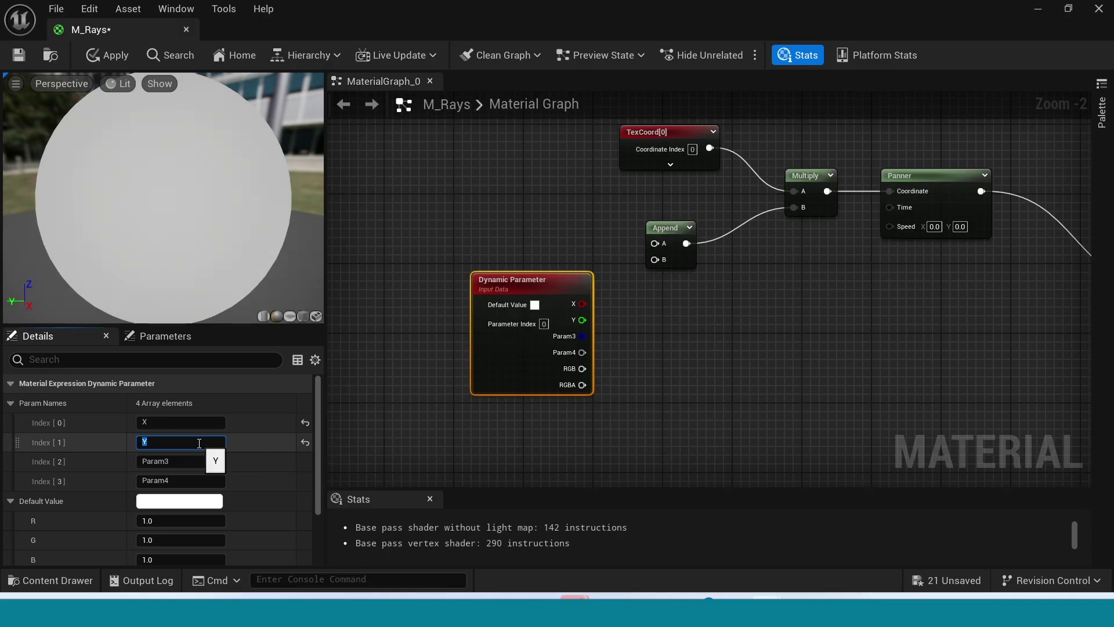
key("Return")
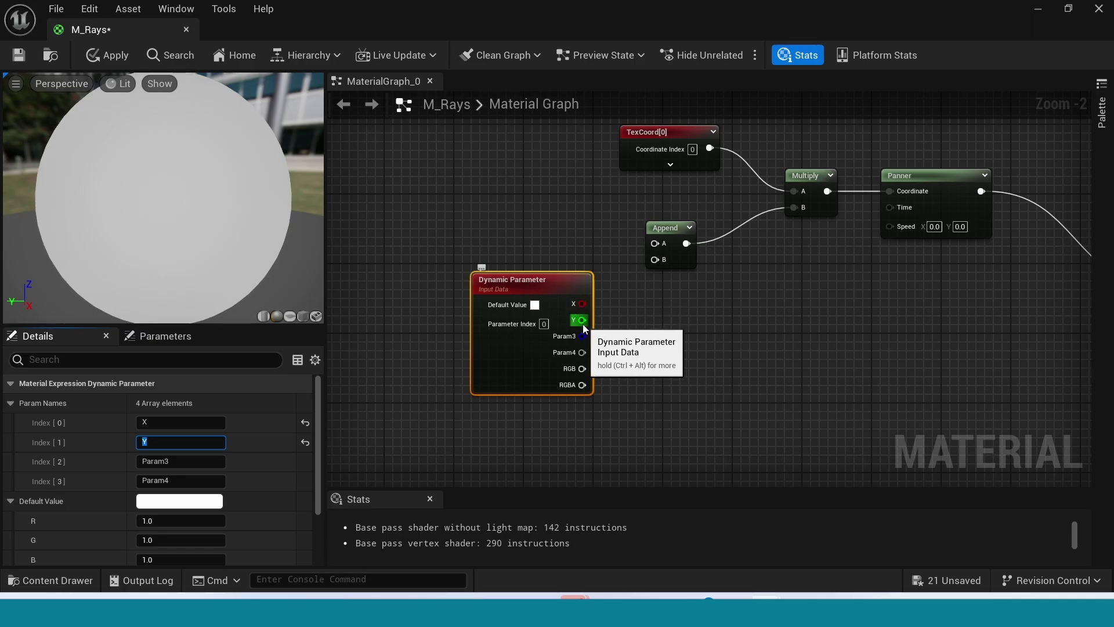
left_click_drag(582, 320, 651, 264)
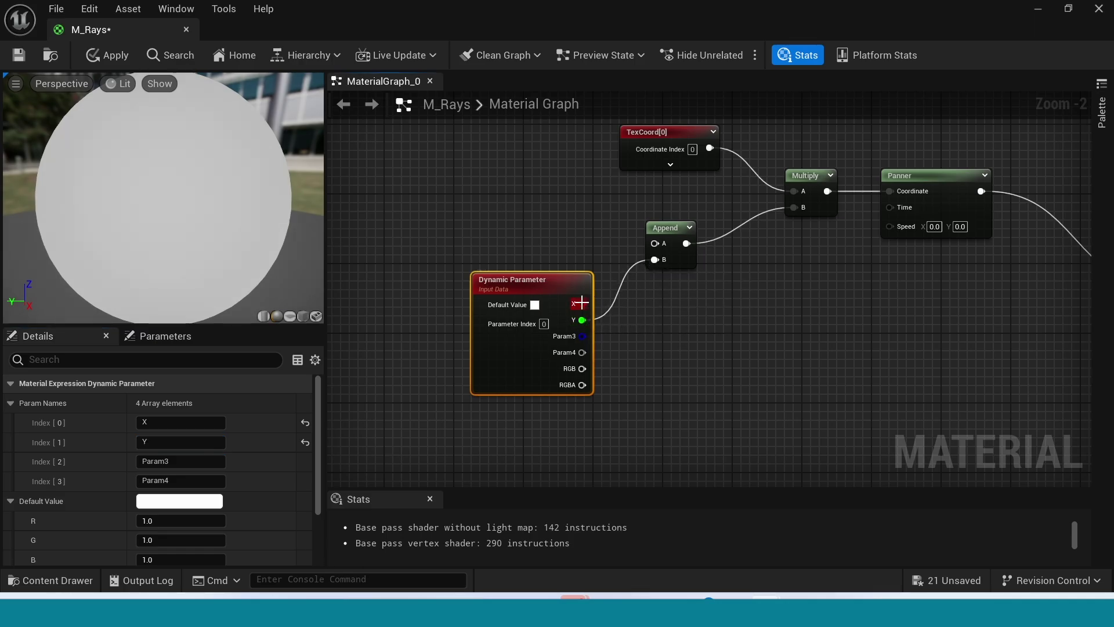
left_click_drag(581, 303, 655, 244)
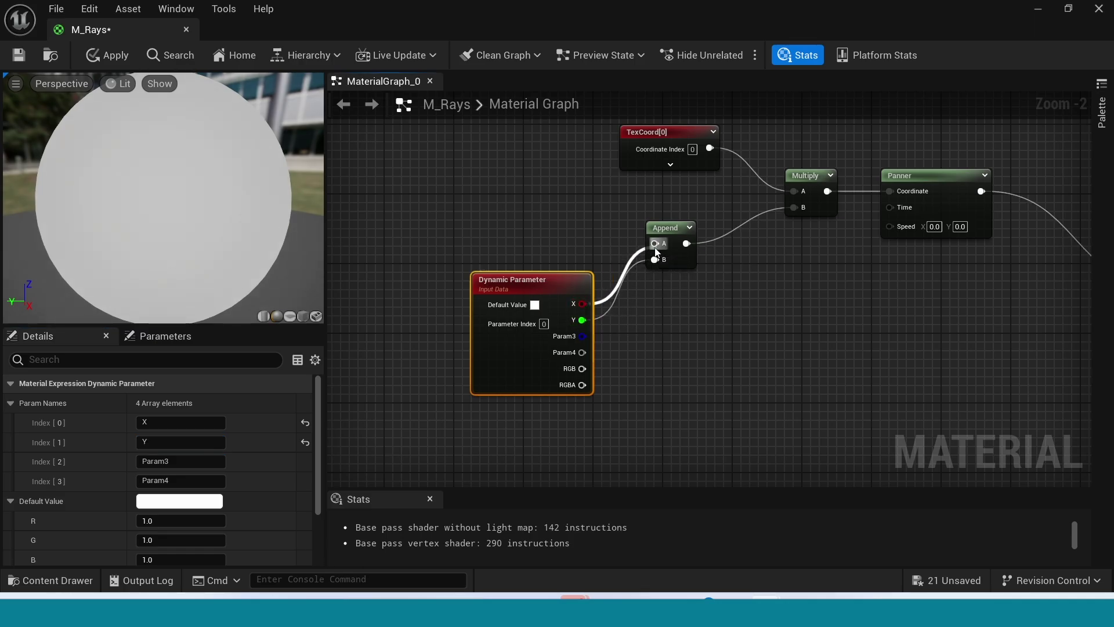
Move the five UV-panning nodes down and right and bring the material output into view
right_click_drag(634, 380, 537, 368)
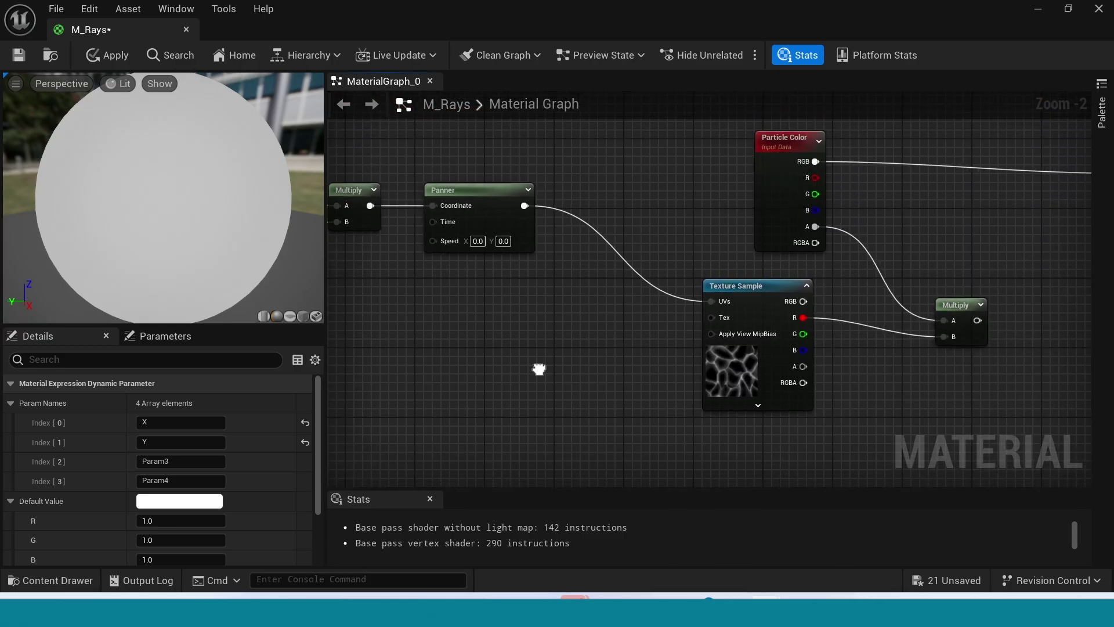
scroll(569, 383, "down", 2)
right_click_drag(598, 398, 766, 390)
left_click_drag(356, 154, 674, 383)
right_click_drag(673, 383, 686, 333)
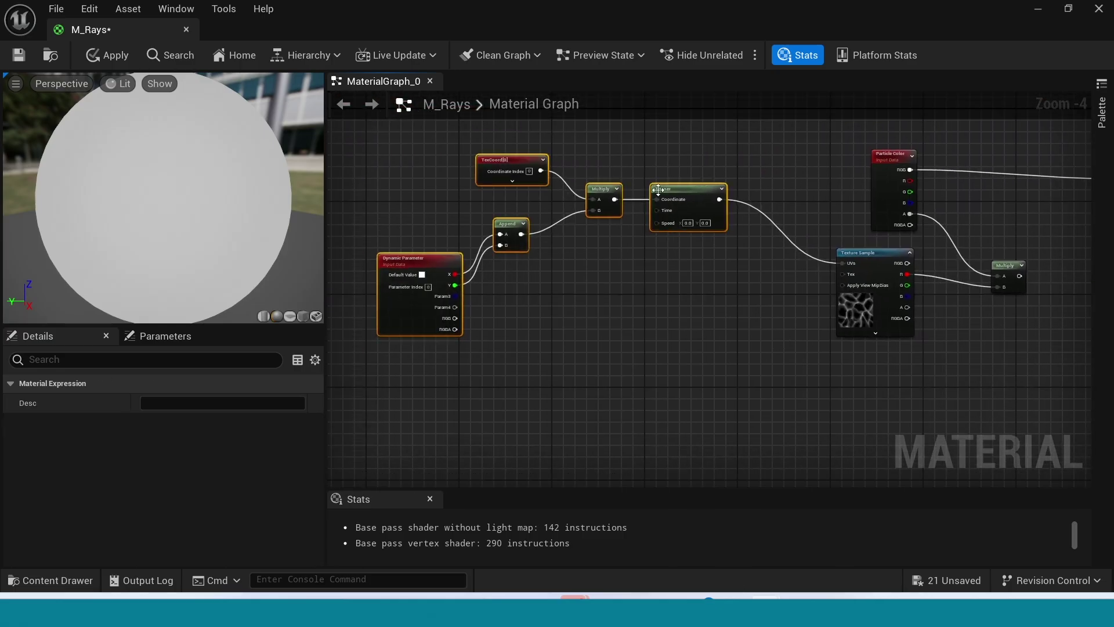
left_click_drag(659, 189, 726, 253)
right_click_drag(966, 403, 763, 373)
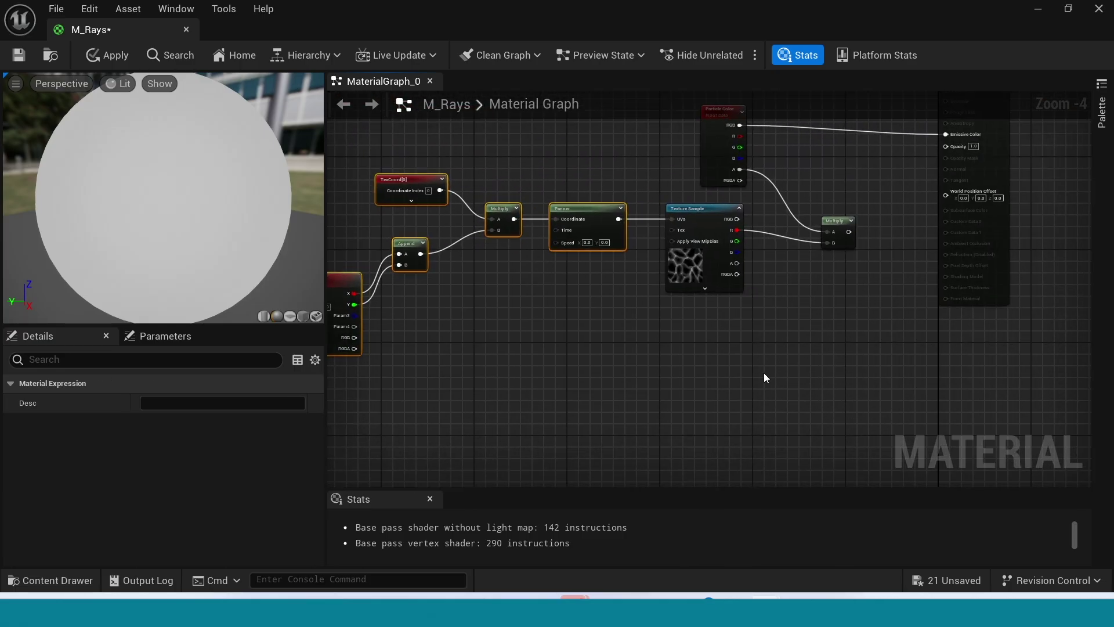
Duplicate the TexCoord node and feed it into a ComponentMask keeping only the R channel
left_click(401, 195)
left_click(611, 345)
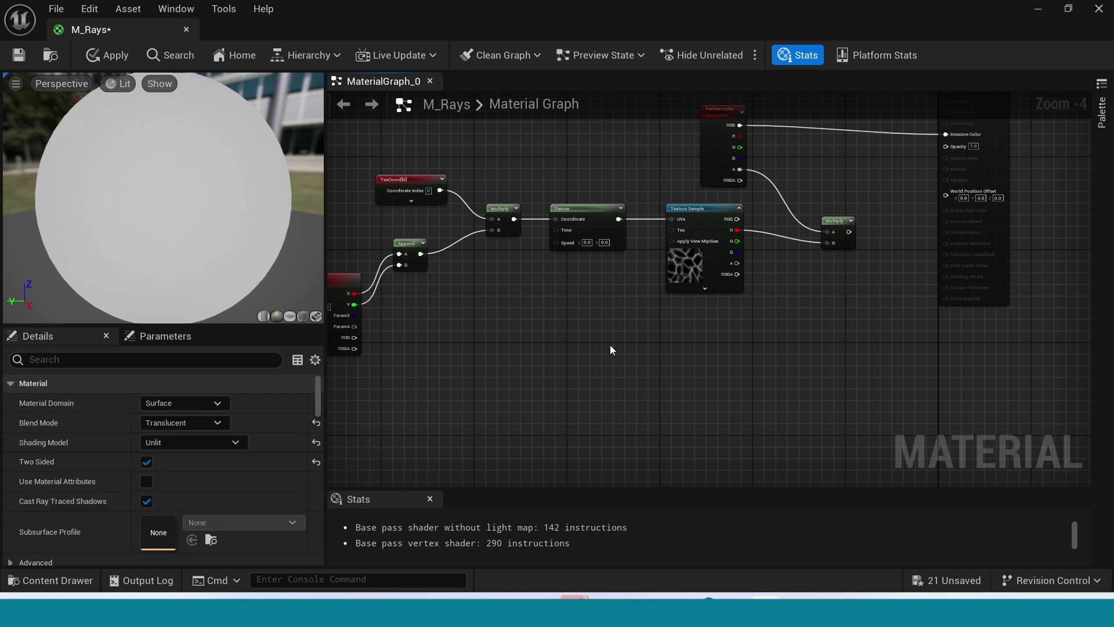
key("ctrl+v")
scroll(691, 374, "up", 1)
left_click_drag(670, 343, 764, 347)
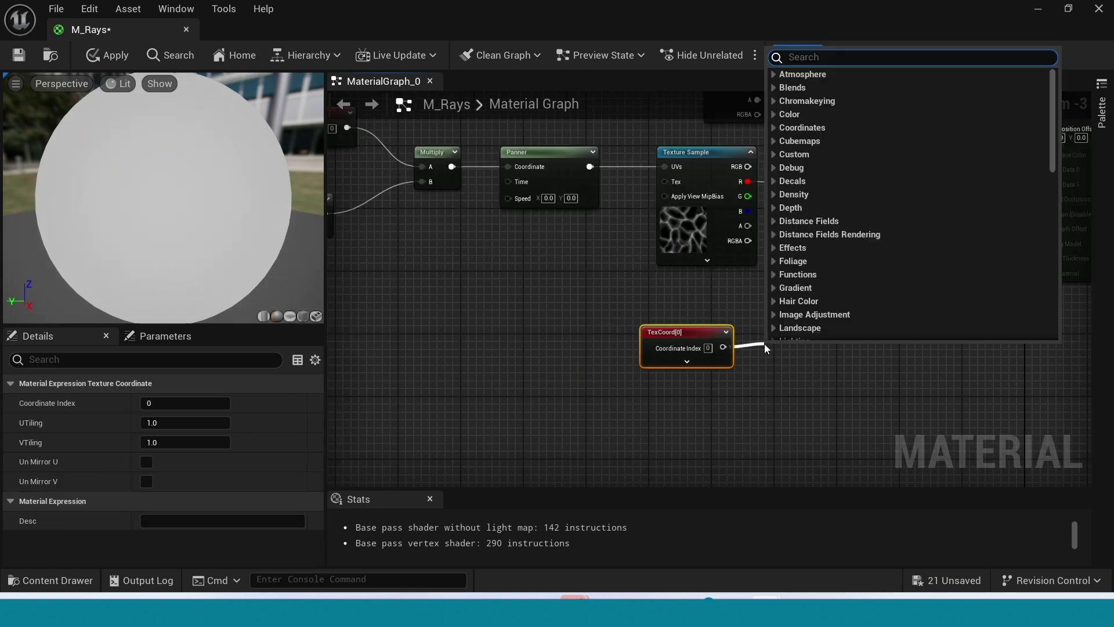
type("max")
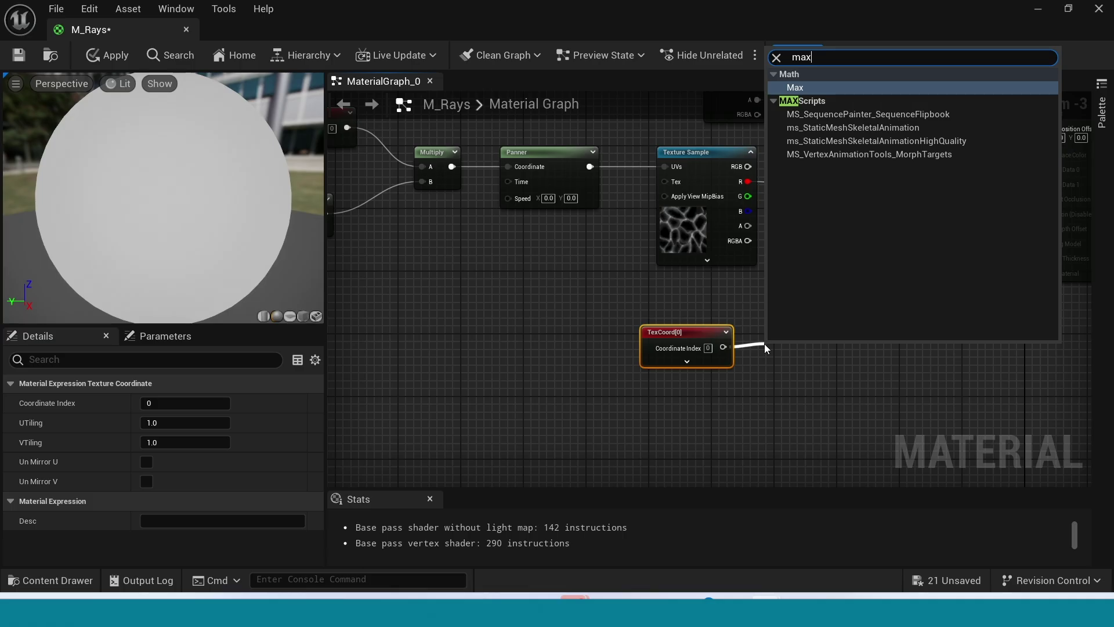
key("BackSpace")
key("BackSpace")
key("BackSpace")
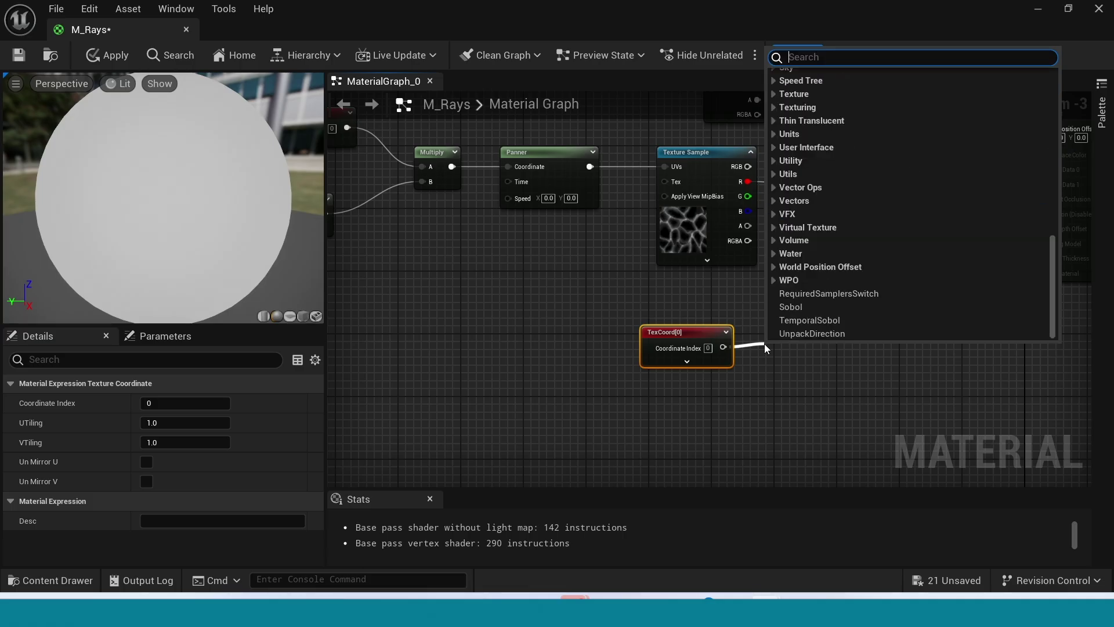
type("mask")
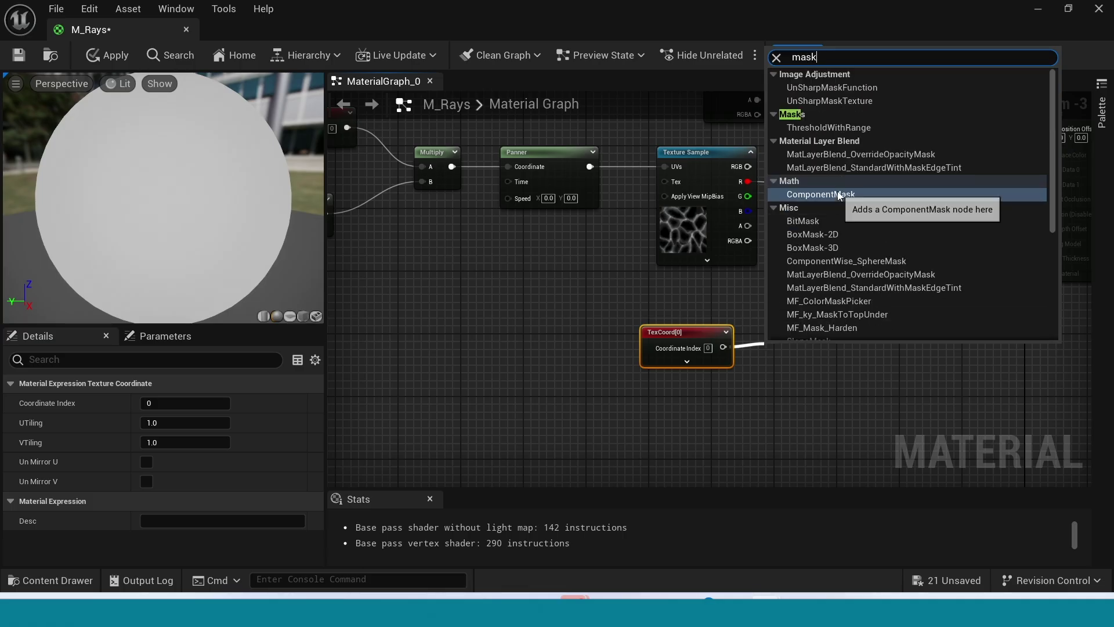
left_click(840, 195)
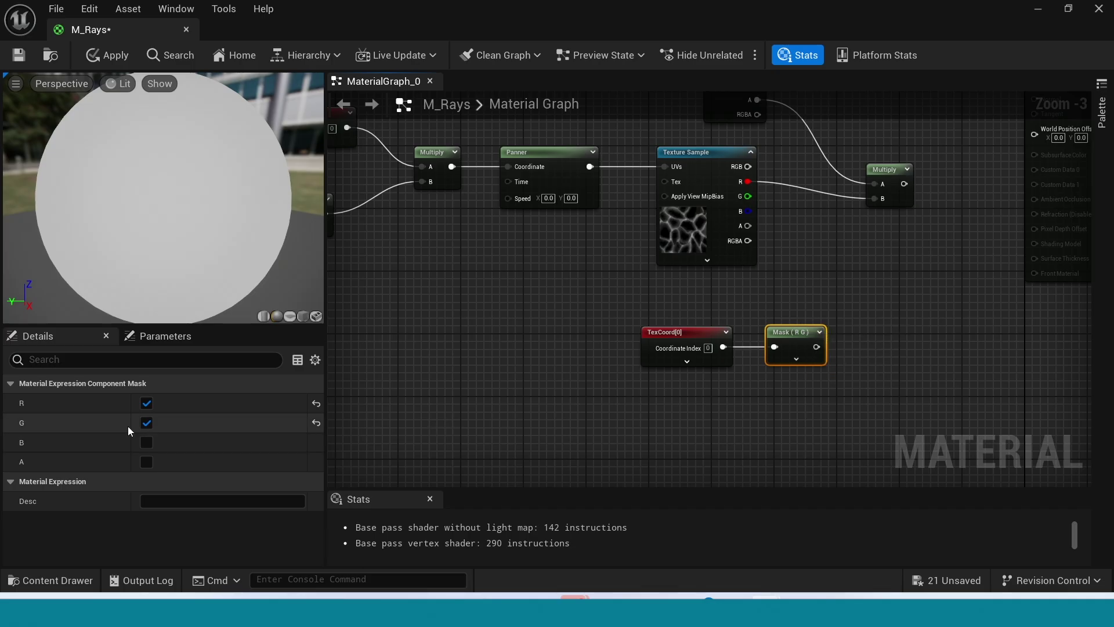
left_click(150, 423)
Add a OneMinus (1-x) node after Mask (R) and shift the three new nodes left
left_click(957, 338)
scroll(958, 338, "up", 2)
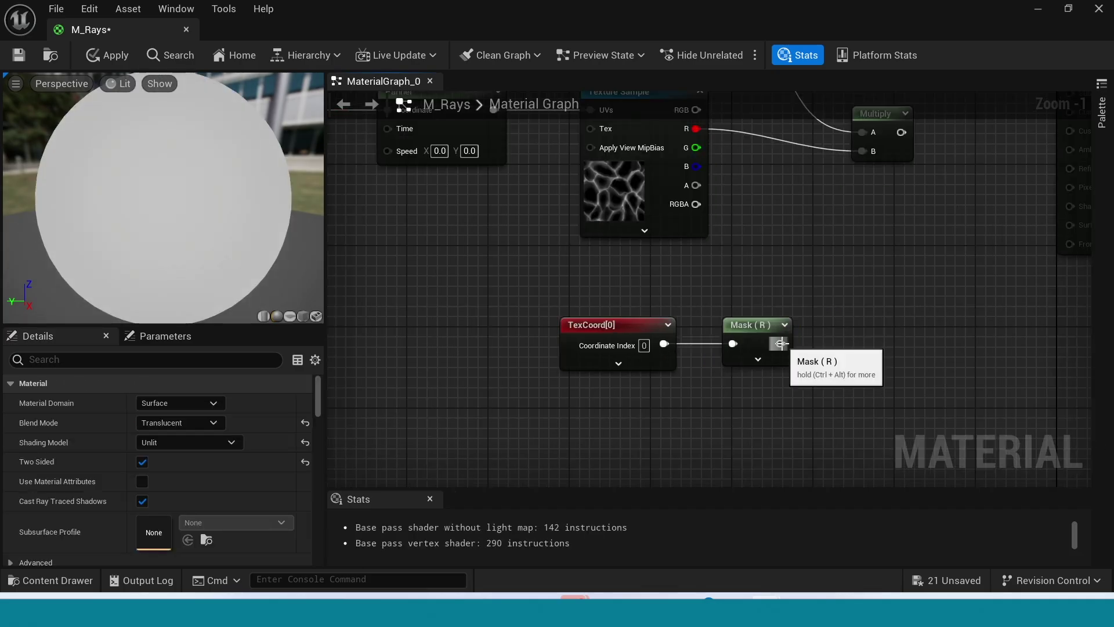
left_click_drag(781, 343, 879, 350)
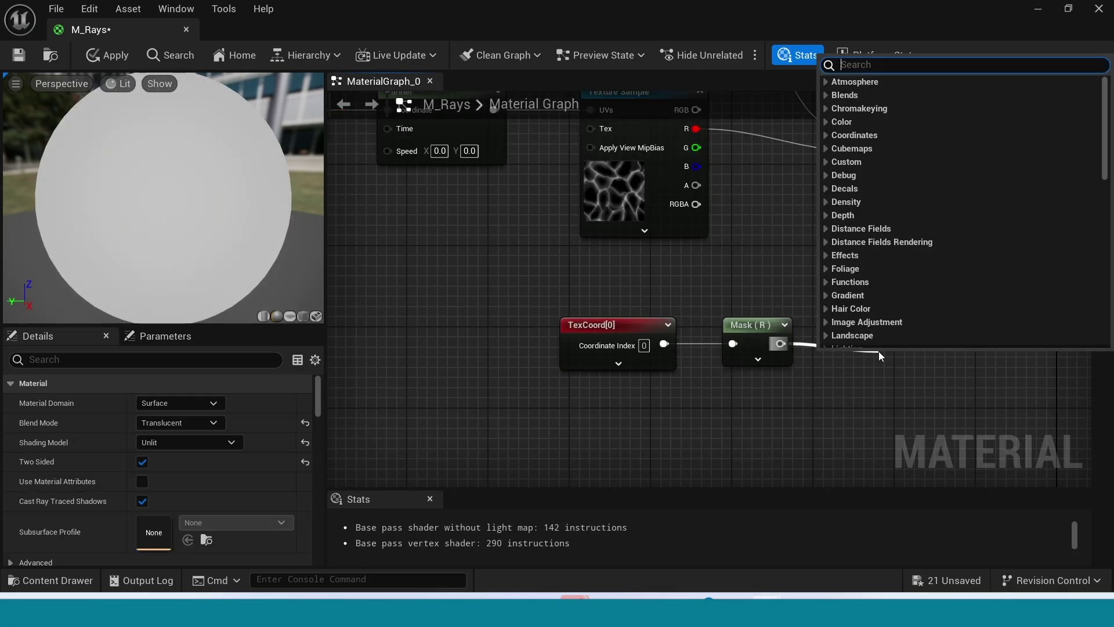
type("1-")
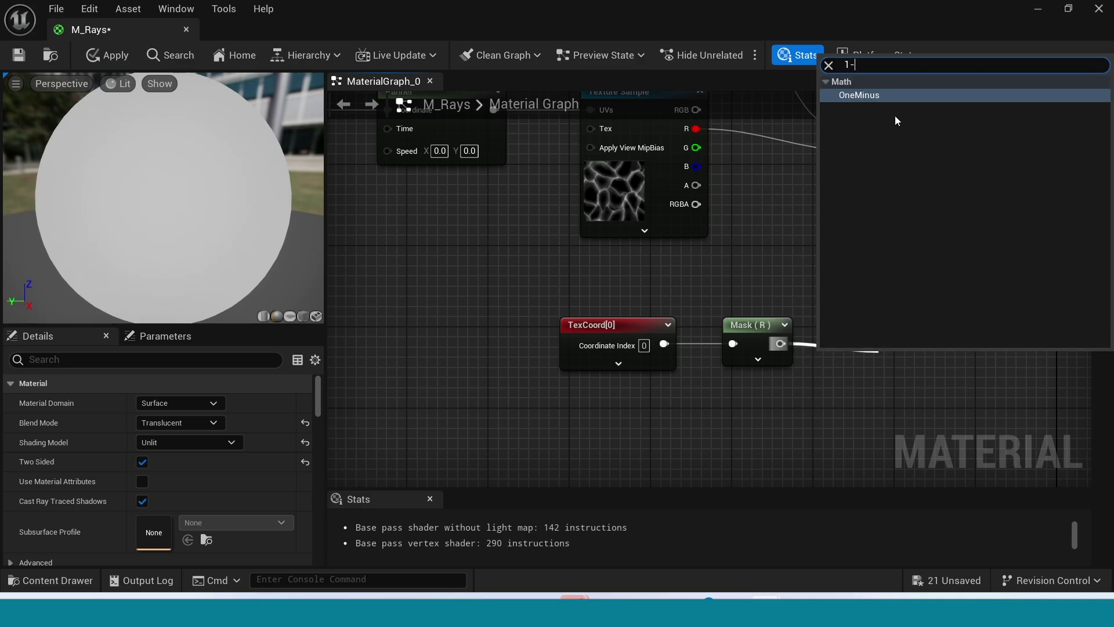
left_click(885, 94)
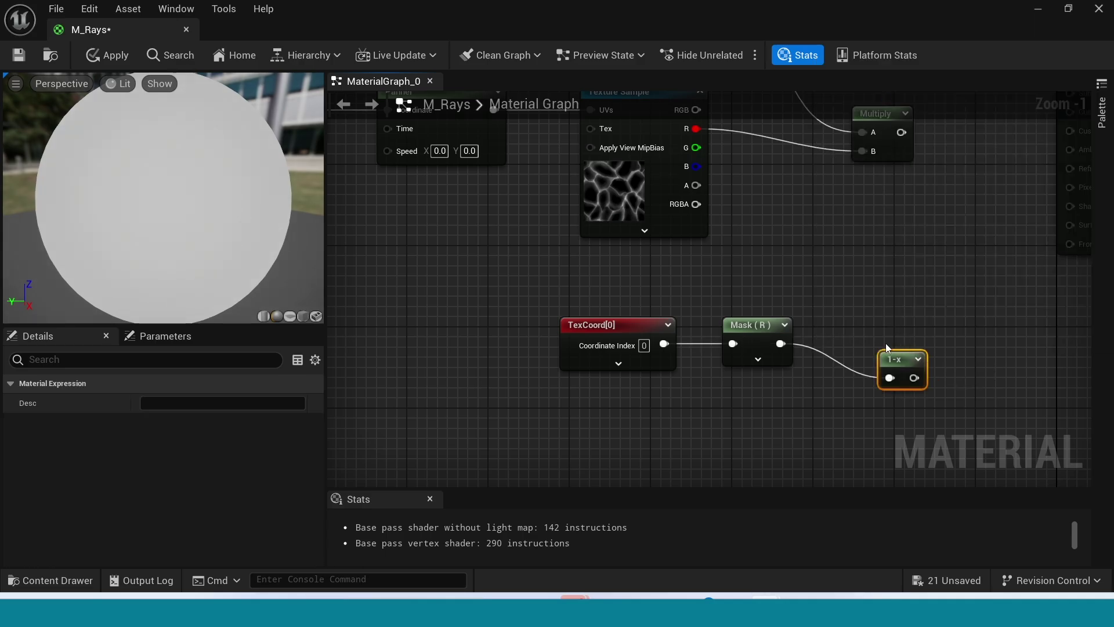
left_click_drag(894, 352, 839, 320)
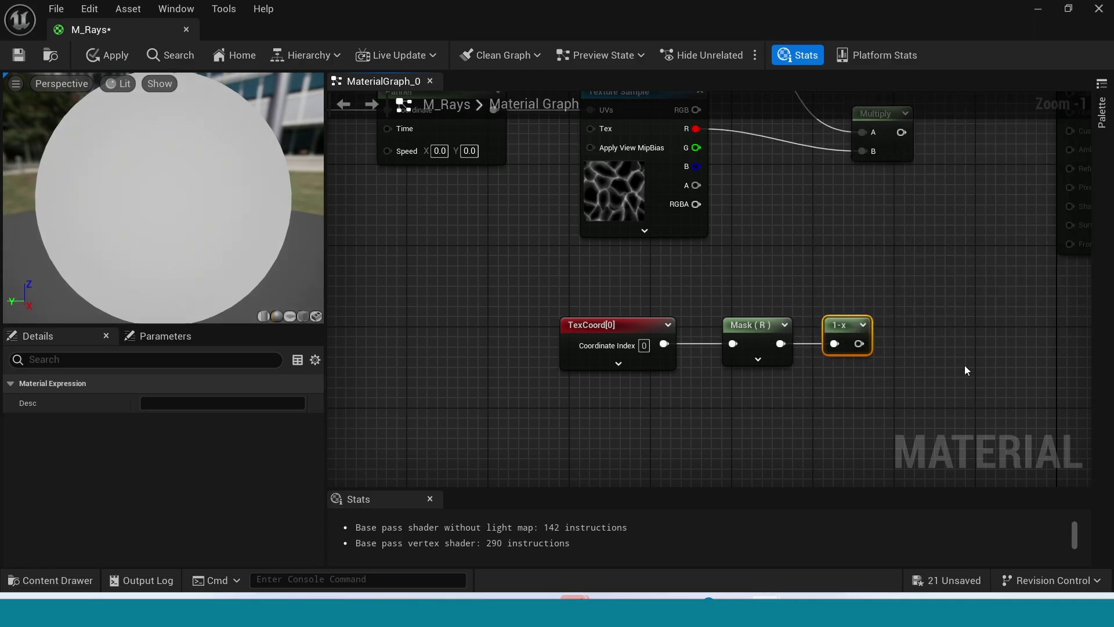
left_click_drag(865, 418, 638, 331)
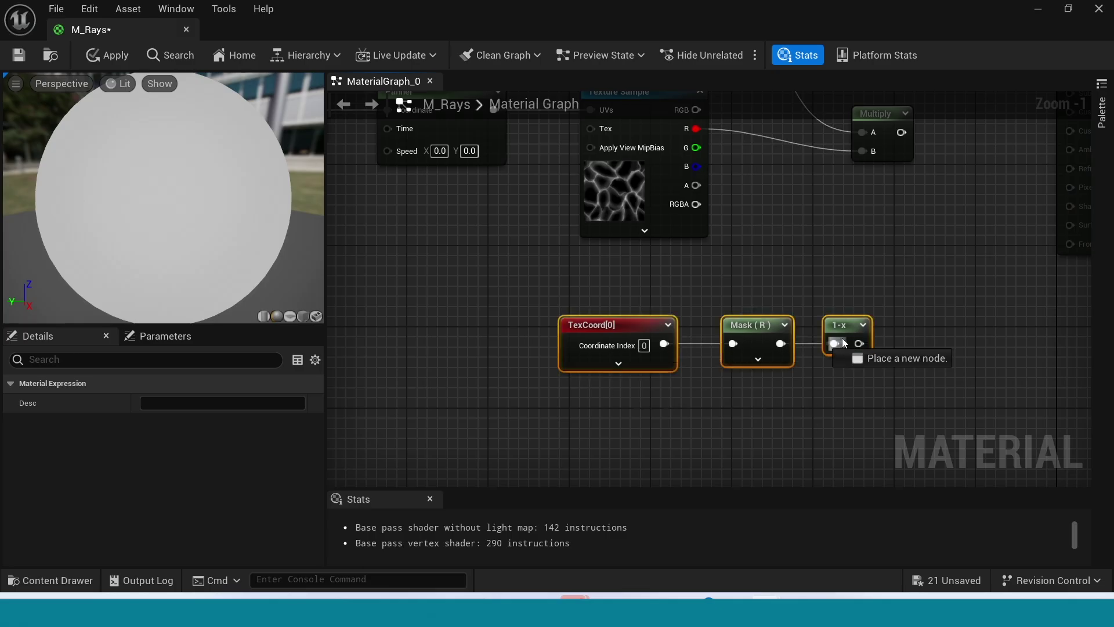
left_click_drag(843, 326, 730, 333)
Add a Power node (exponent 2) after 1-x and line it up
left_click(692, 344)
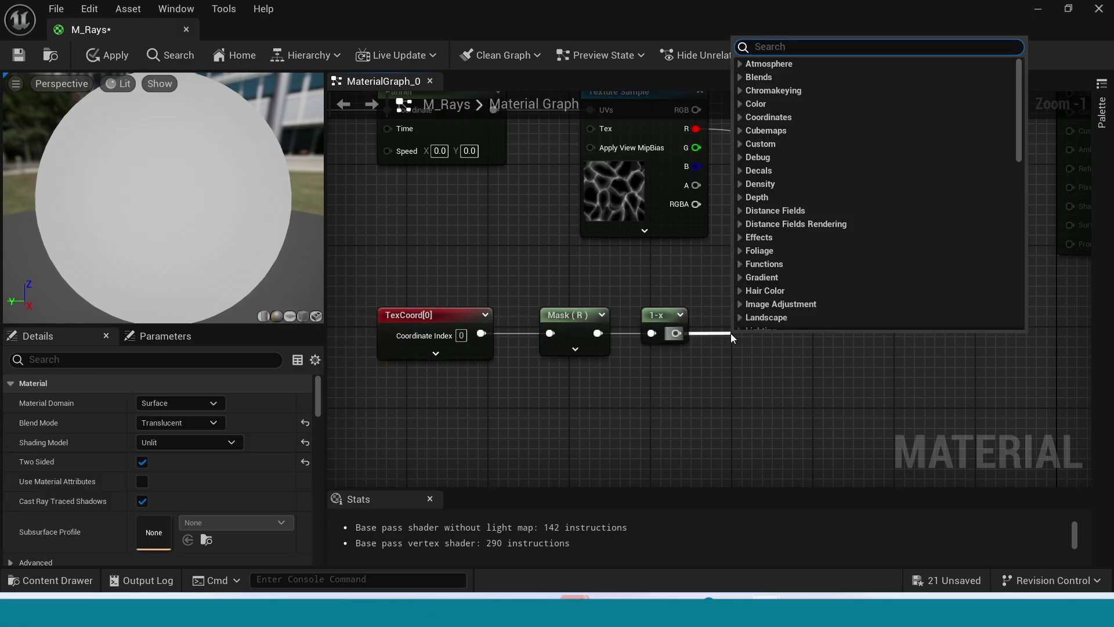
type("power")
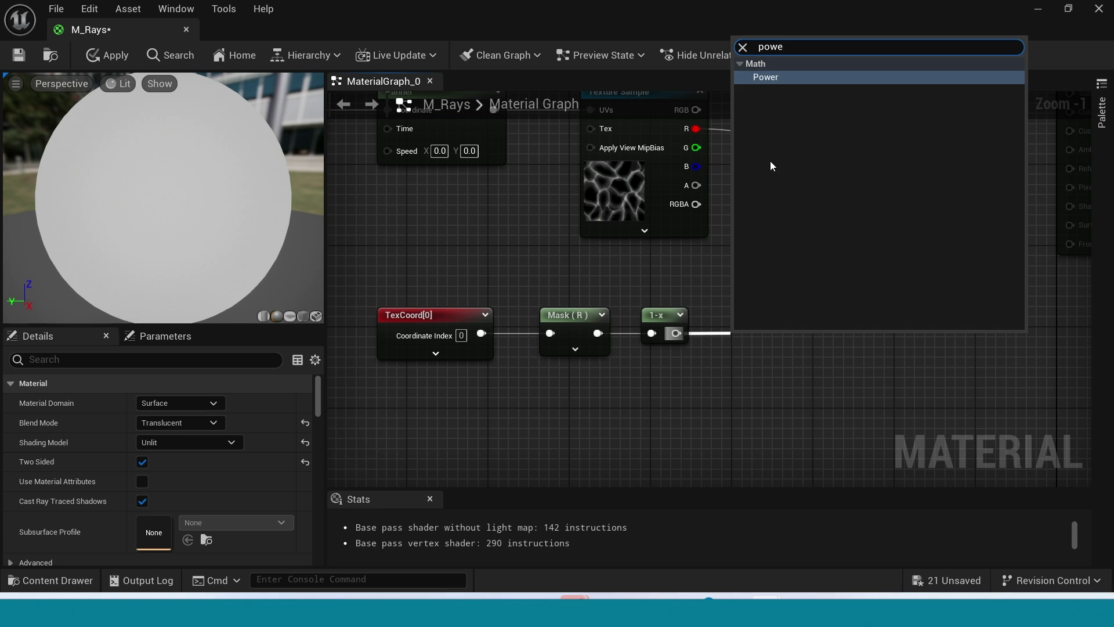
key("Return")
left_click_drag(763, 342, 844, 328)
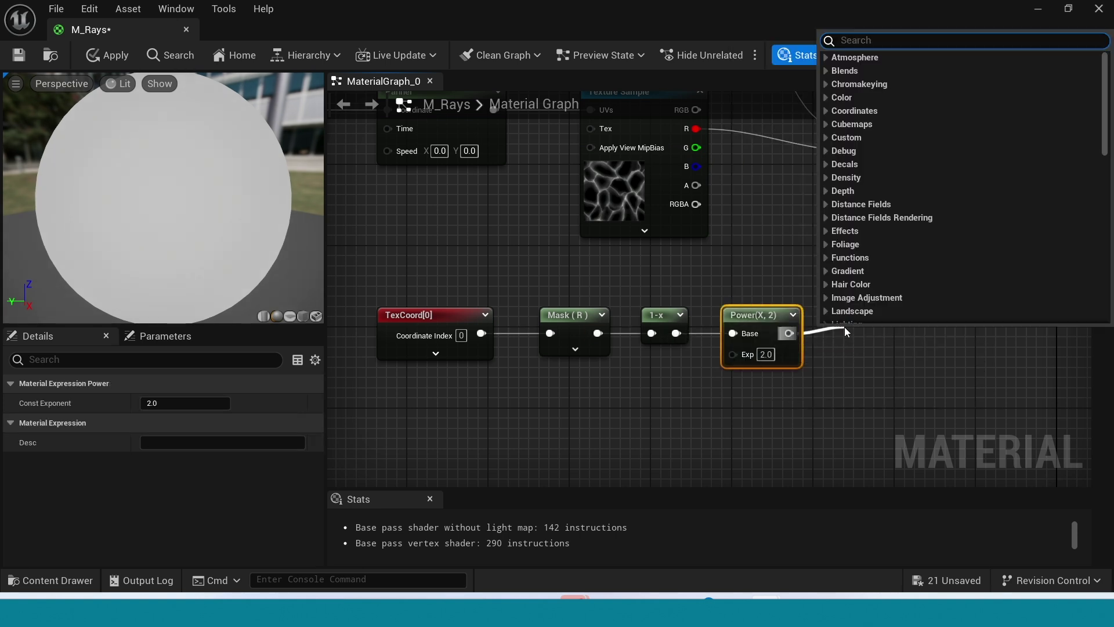
Add a Multiply taking Power into B and the Texture Sample's R channel into A
type("mult")
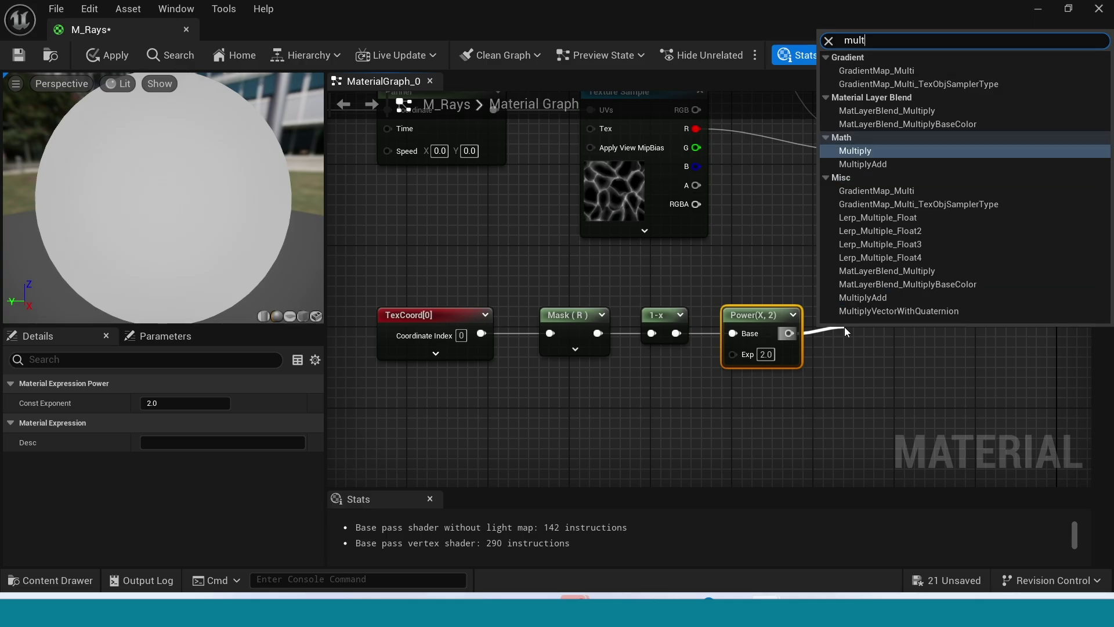
left_click(878, 151)
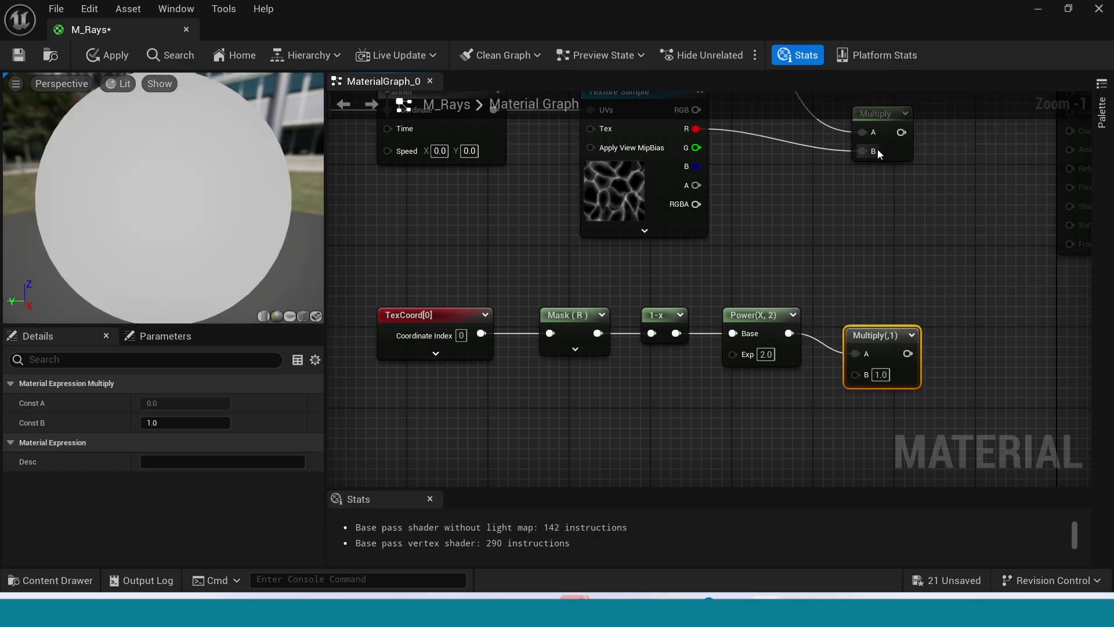
left_click_drag(871, 334, 861, 313)
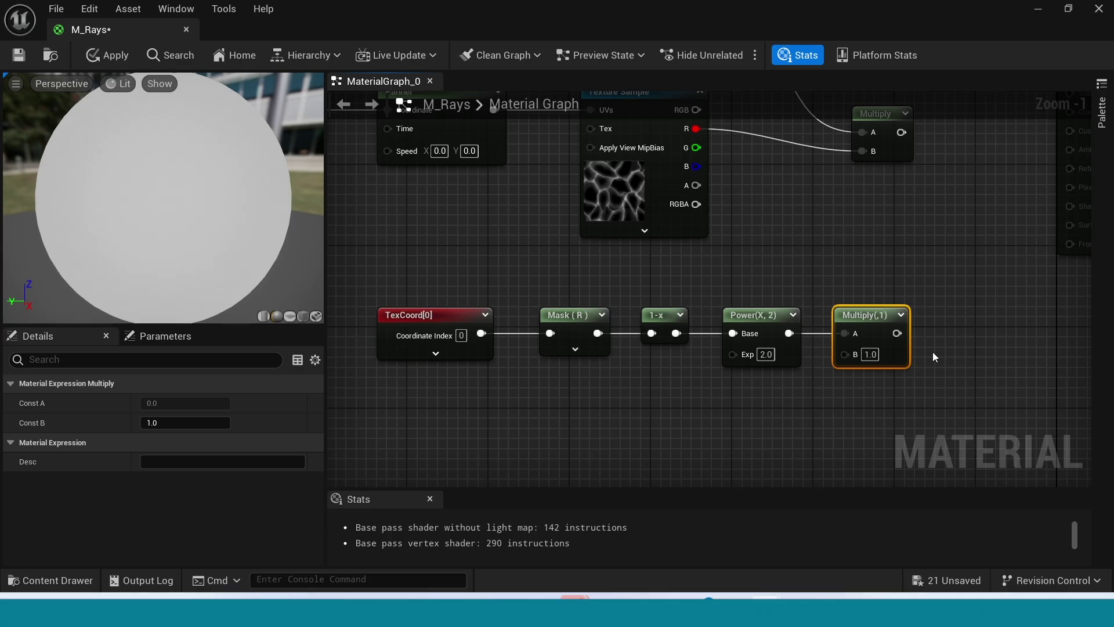
left_click_drag(789, 333, 846, 355)
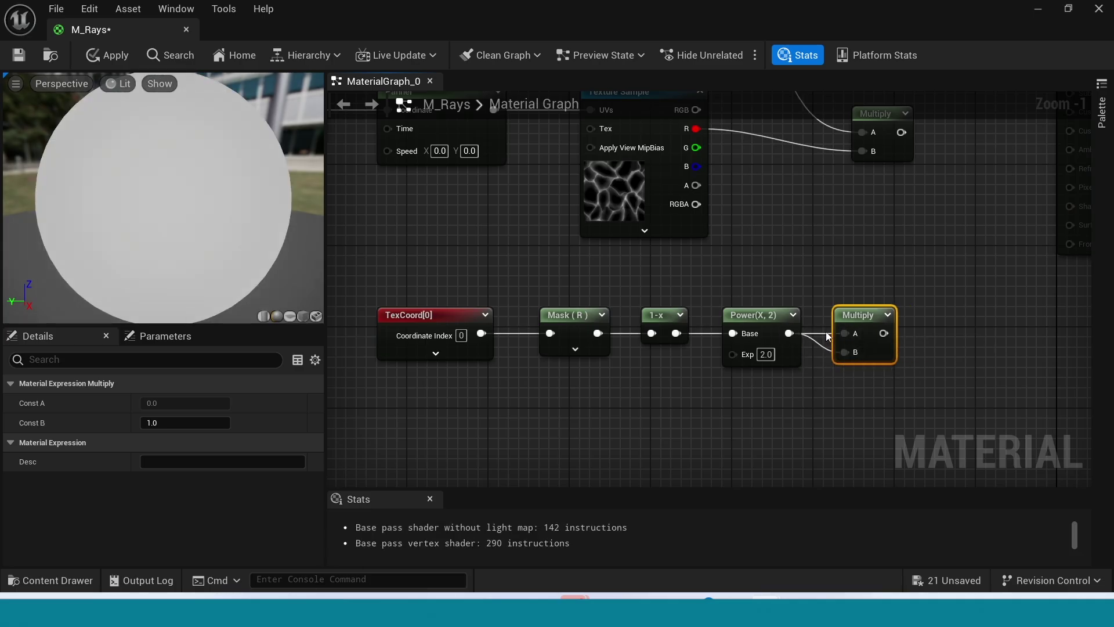
left_click(827, 333)
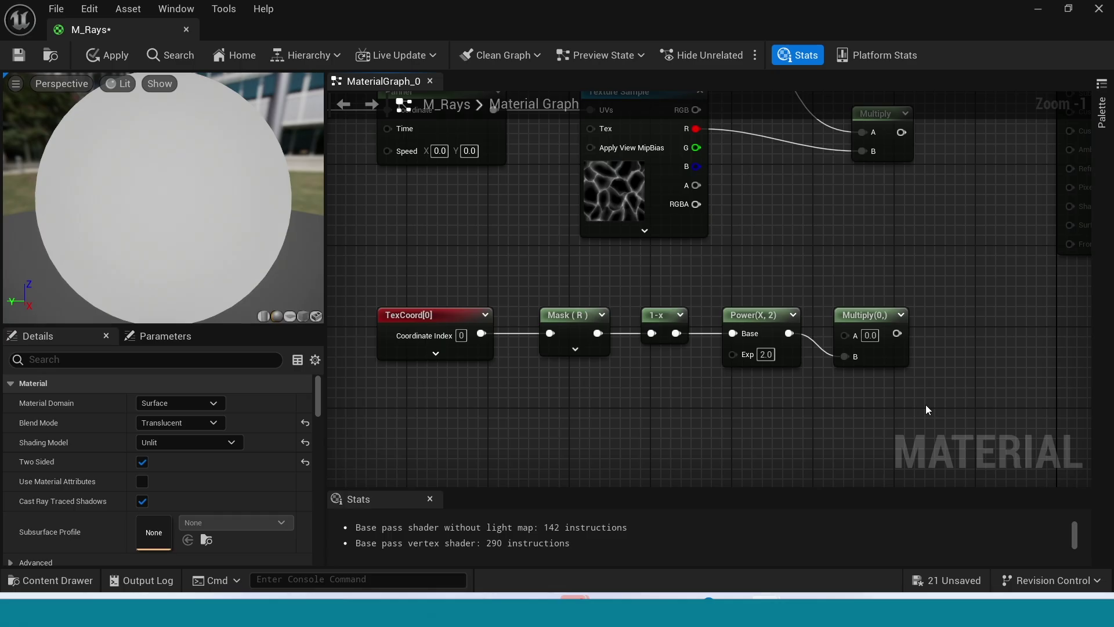
right_click_drag(941, 373, 920, 394)
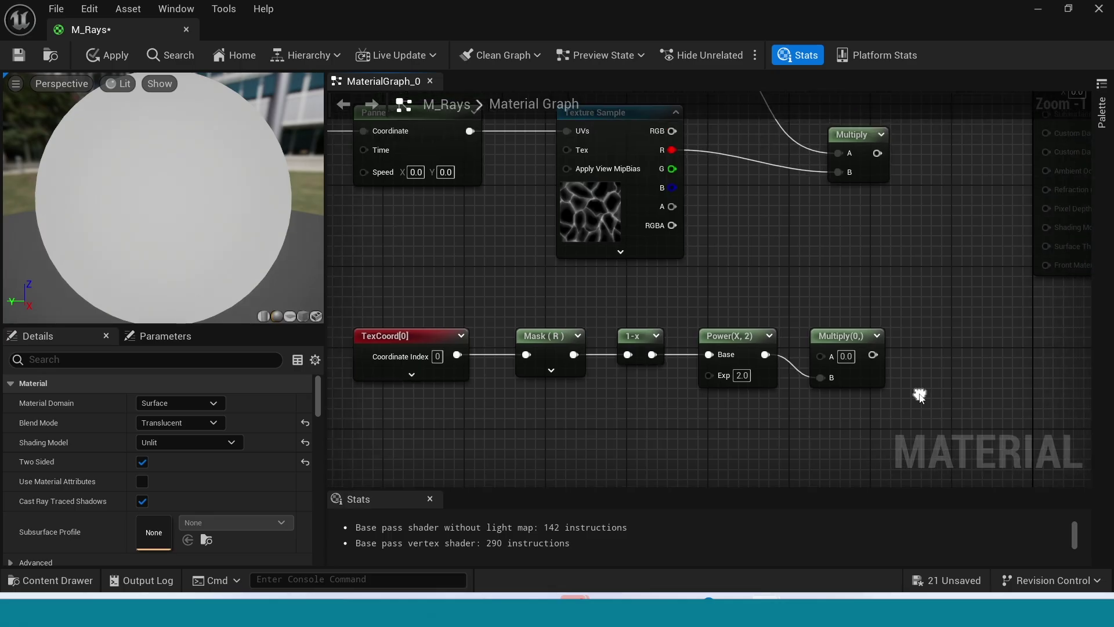
left_click_drag(672, 150, 846, 323)
right_click_drag(926, 425, 812, 459)
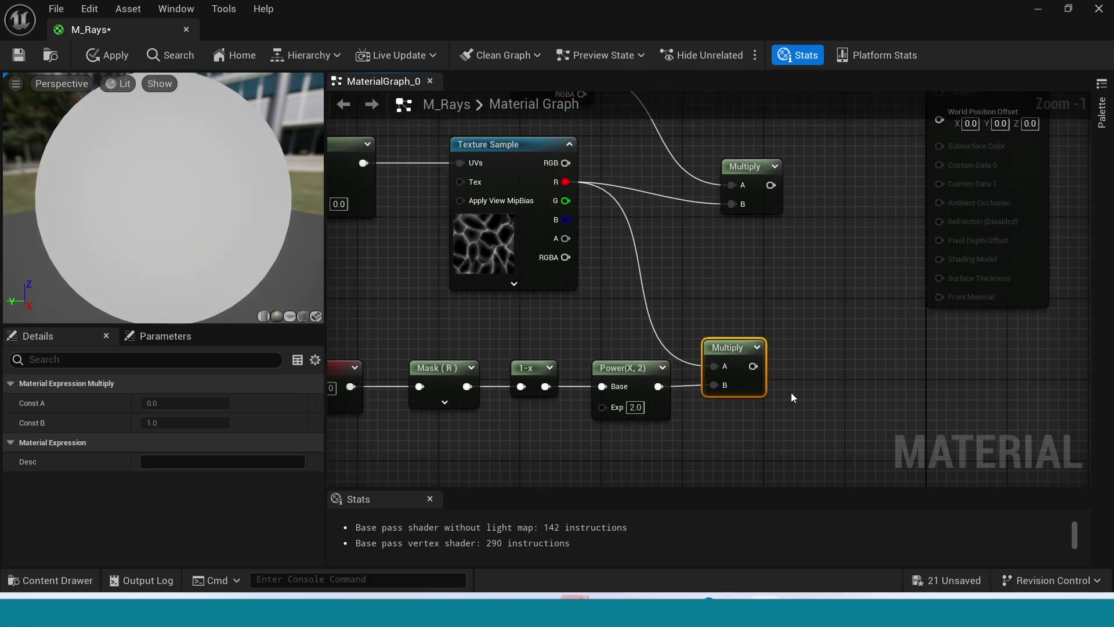
left_click_drag(753, 366, 730, 205)
Wire the new Multiply into the upper Multiply's B and duplicate the TexCoord and Mask nodes below
right_click_drag(794, 325, 869, 161)
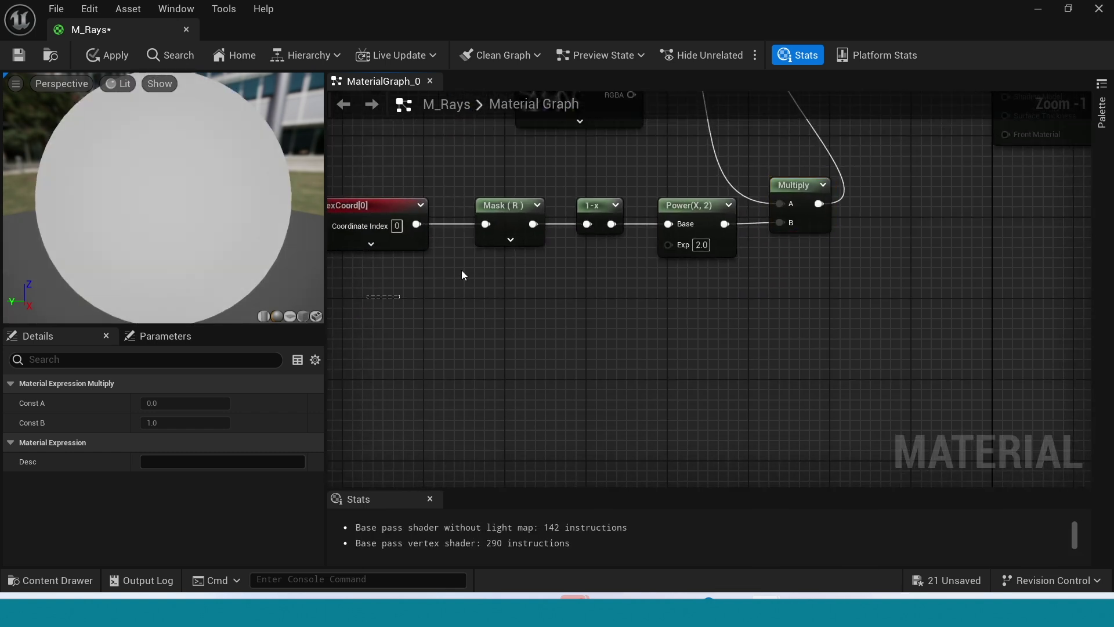
left_click_drag(463, 274, 500, 212)
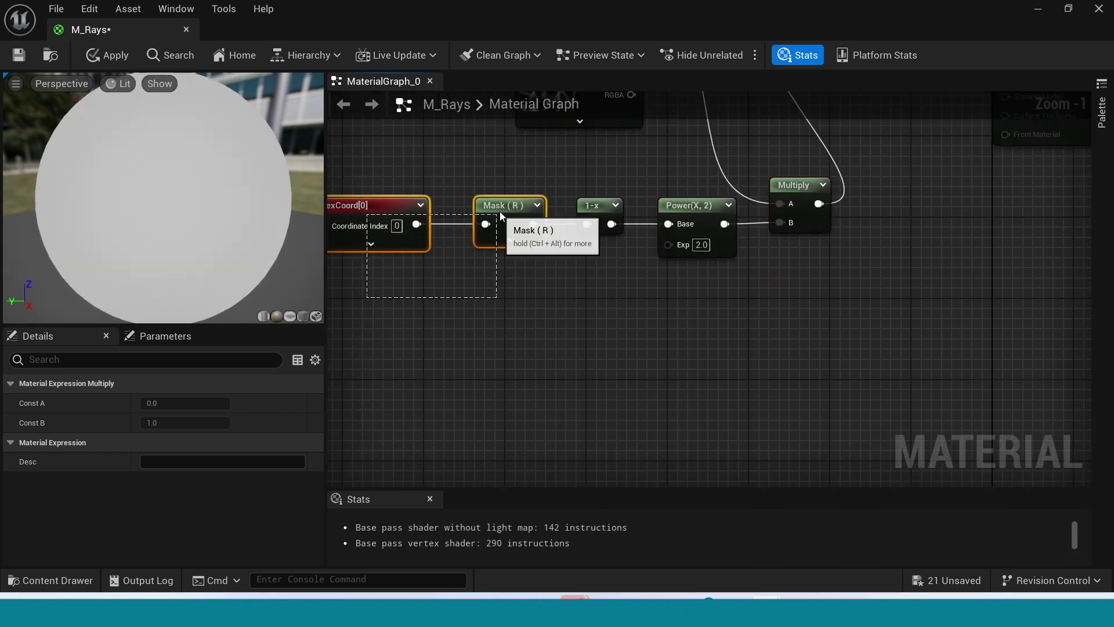
key("ctrl+c")
left_click(524, 353)
key("ctrl+v")
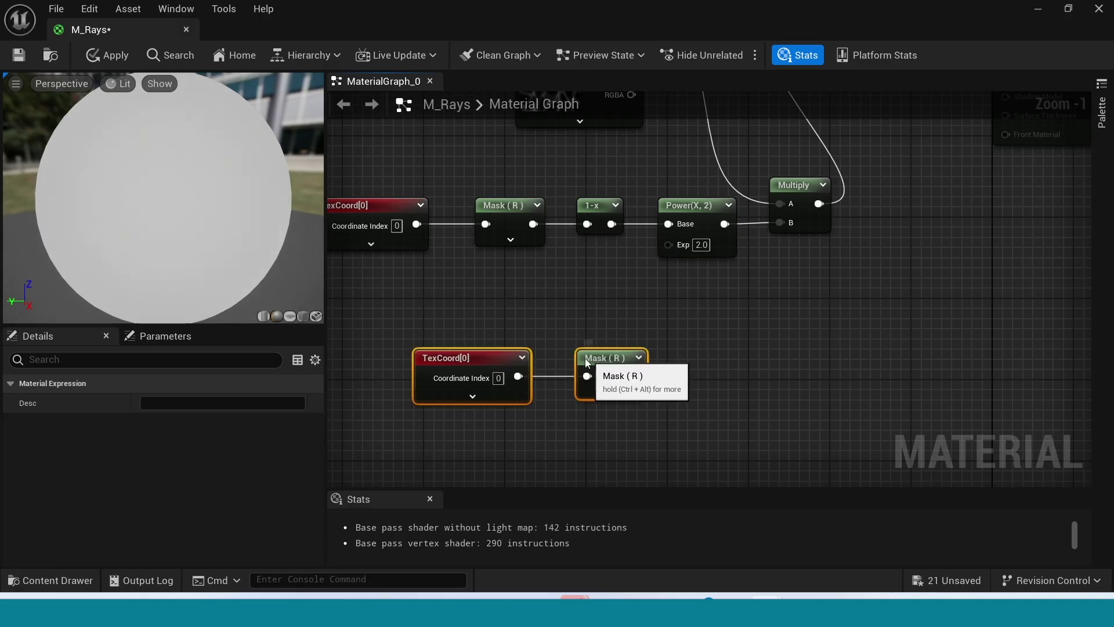
left_click_drag(587, 363, 546, 362)
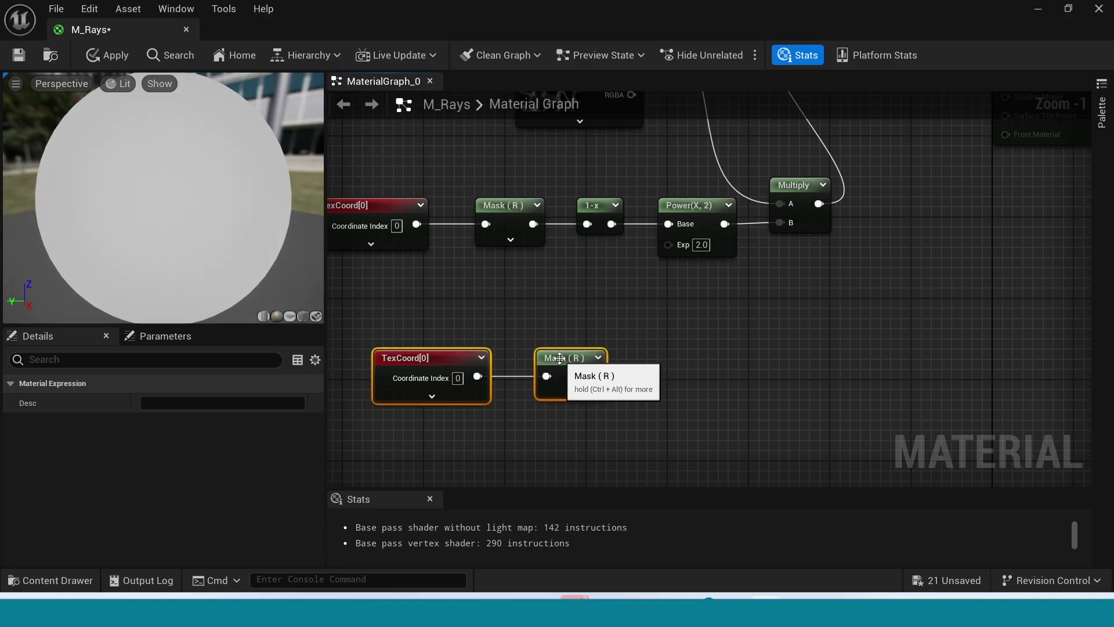
left_click(677, 409)
Switch the copied mask to the G channel only and add a Sine node after it
left_click(559, 359)
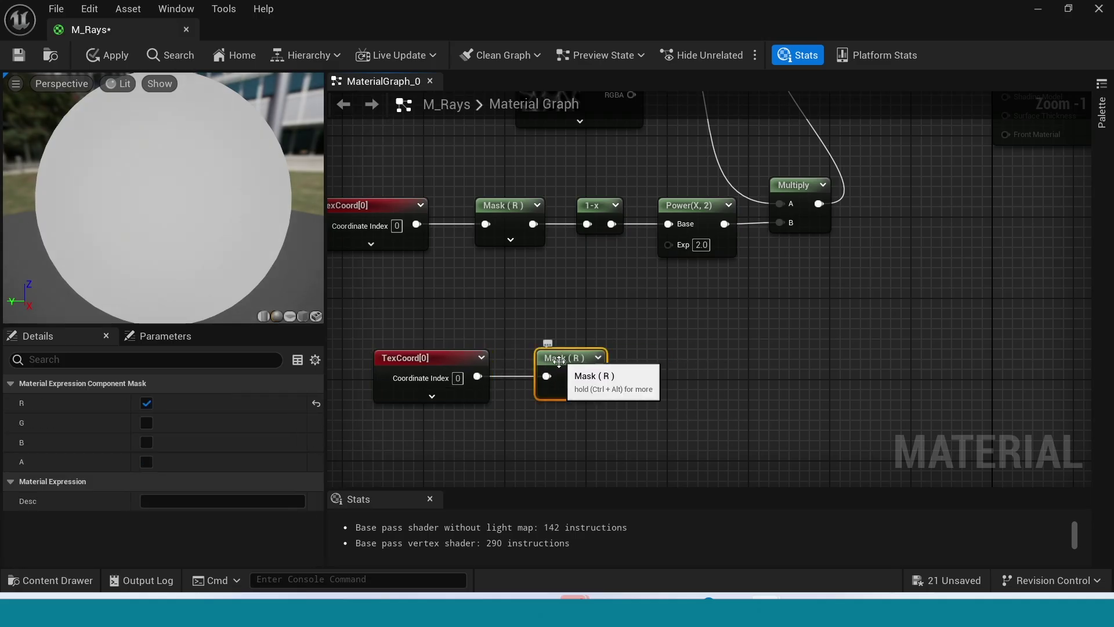
left_click(146, 424)
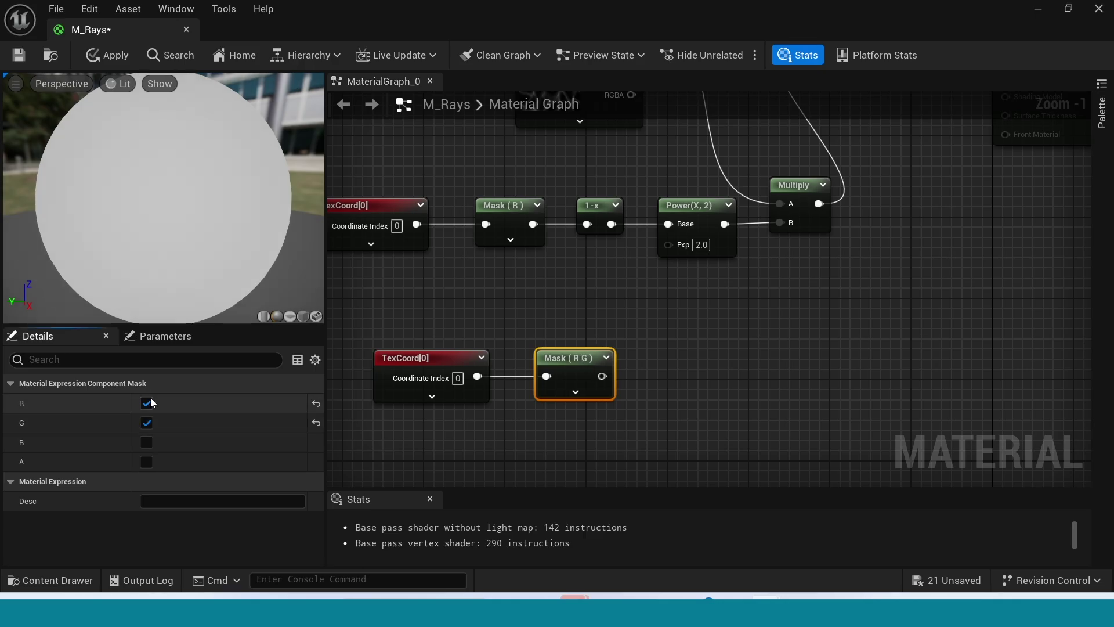
left_click(147, 404)
left_click_drag(594, 376, 647, 371)
type("sin")
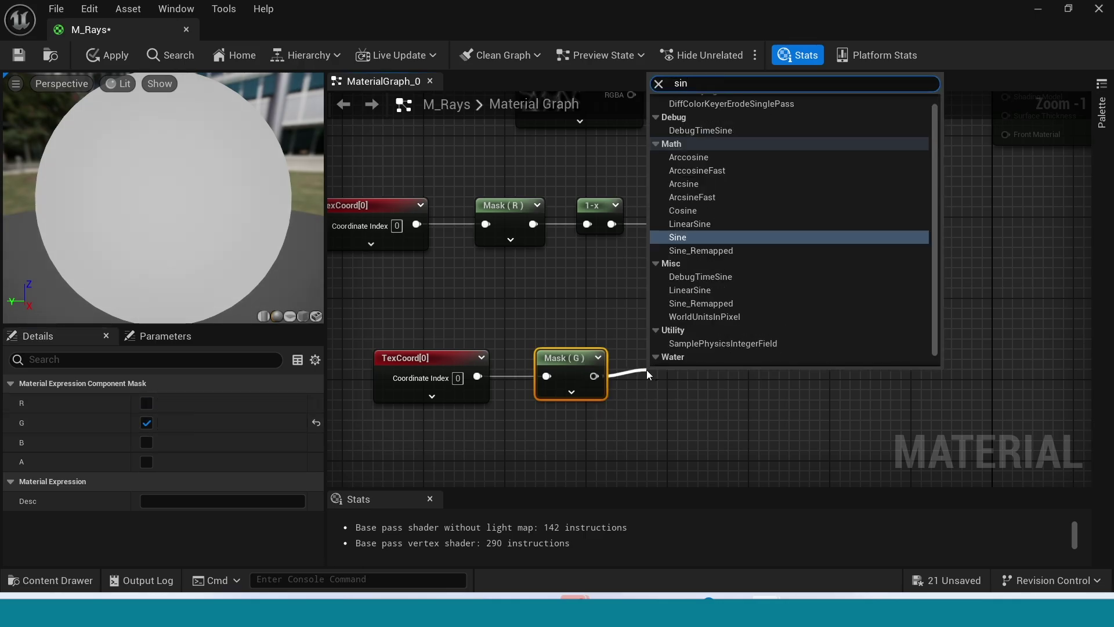
left_click(718, 237)
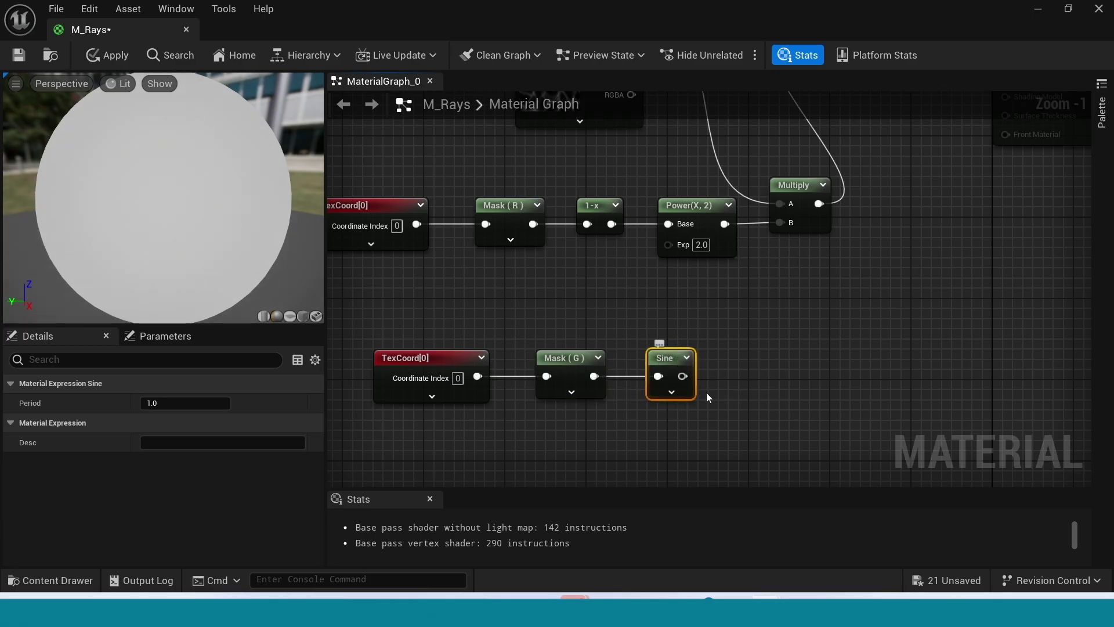
Add a Multiply after the Sine and pull the upper Multiply result toward it
right_click_drag(785, 381, 614, 422)
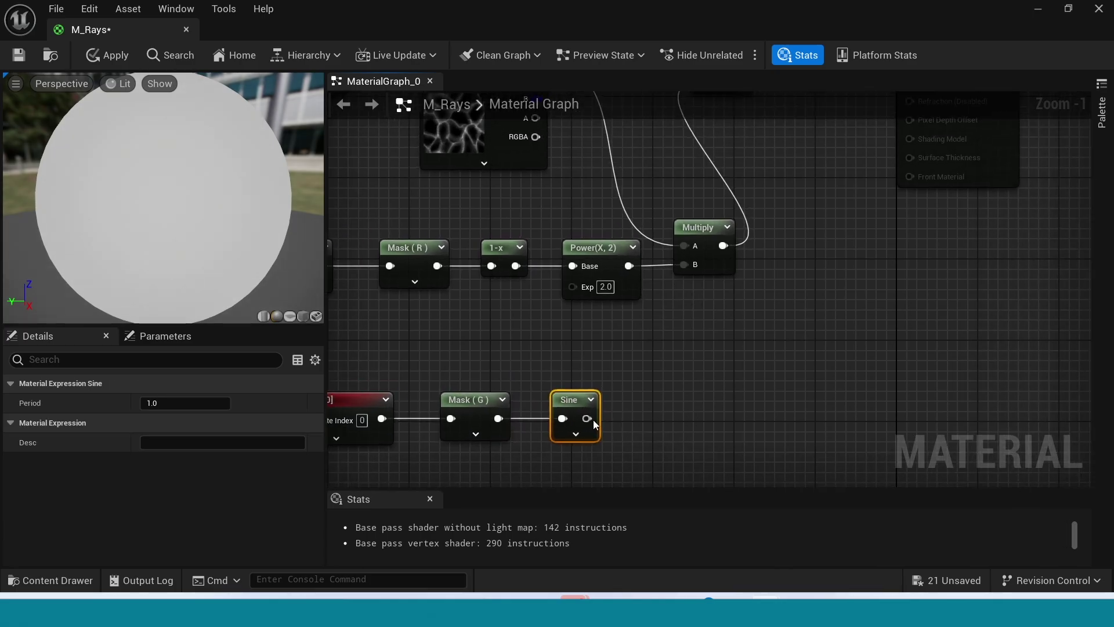
left_click_drag(592, 419, 667, 411)
type("mult")
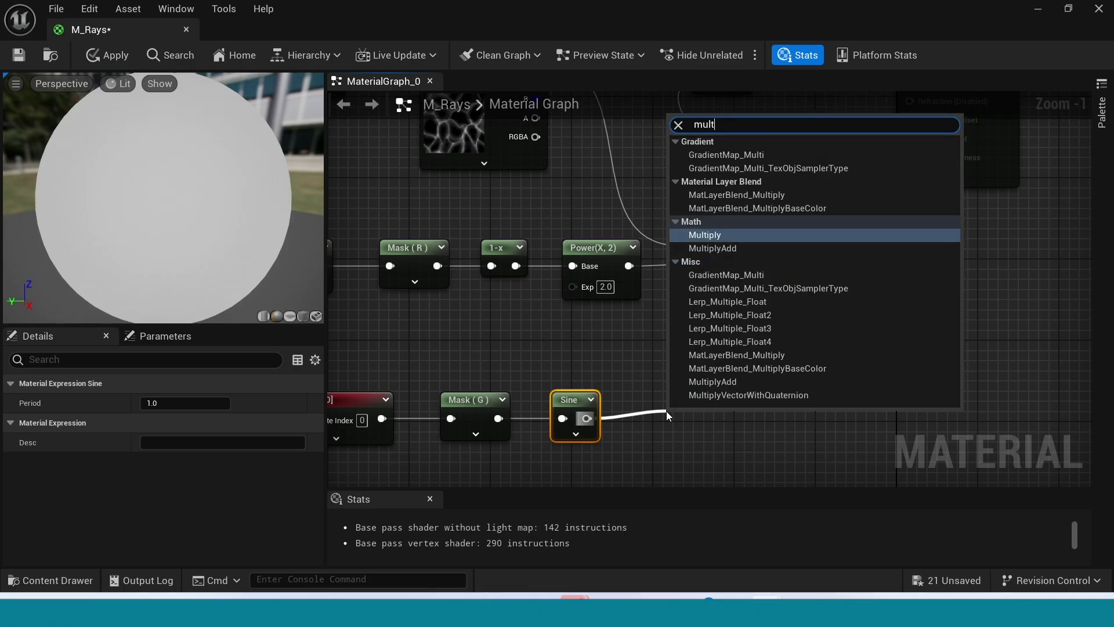
key("Return")
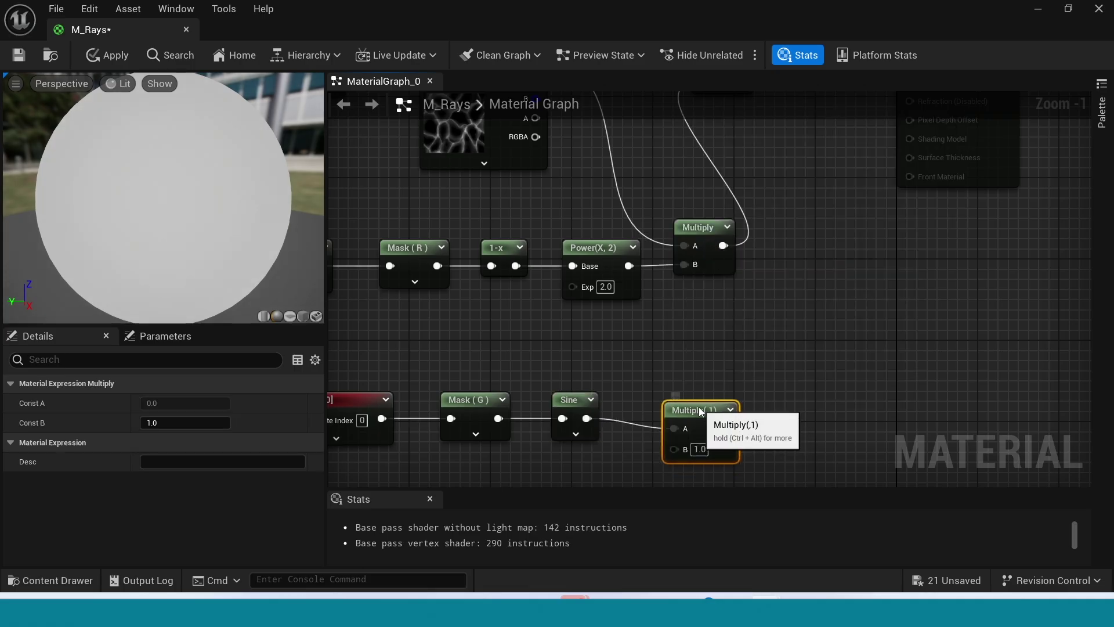
scroll(656, 439, "down", 1)
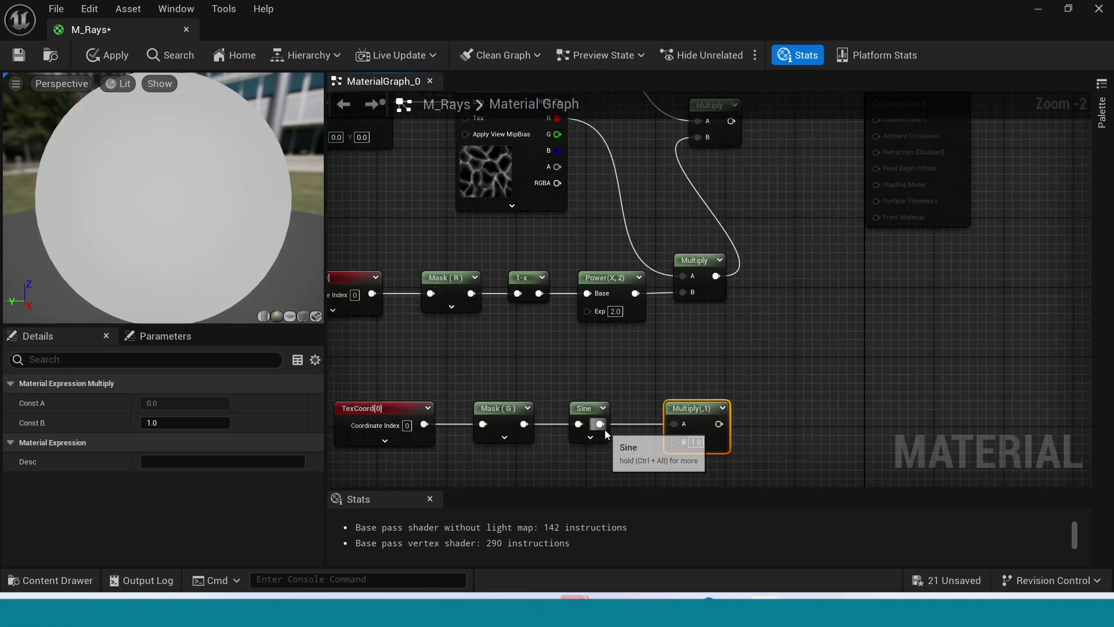
left_click_drag(601, 424, 677, 443)
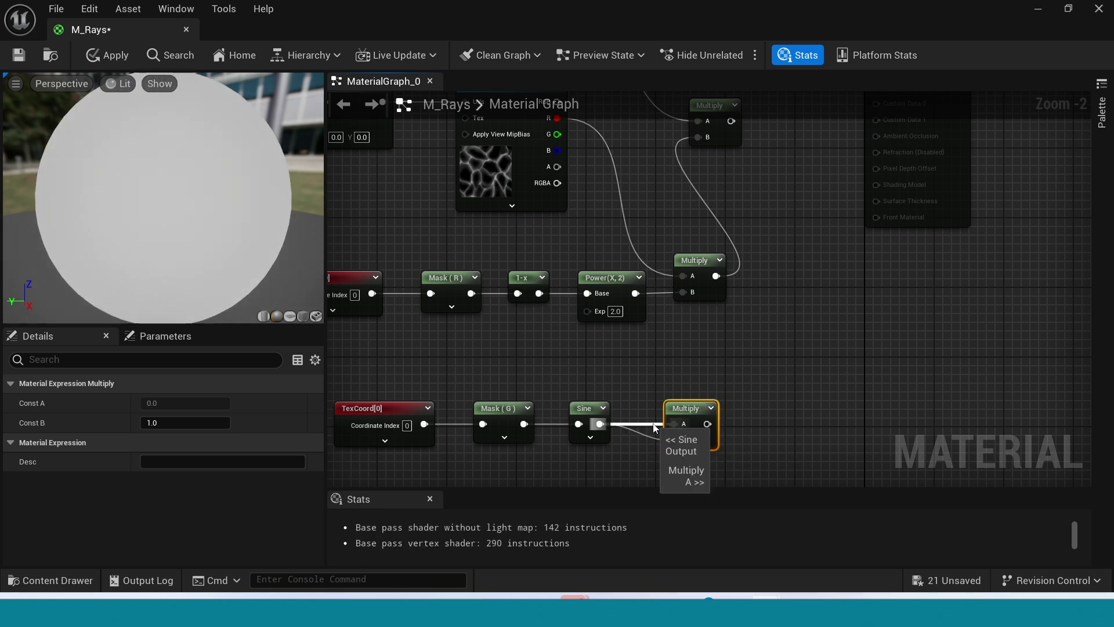
key("ctrl+z")
left_click_drag(716, 278, 675, 427)
Plug the upper Multiply into the lower Multiply, route the lower into the top Multiply's B, and tidy the nodes
right_click_drag(781, 429, 764, 413)
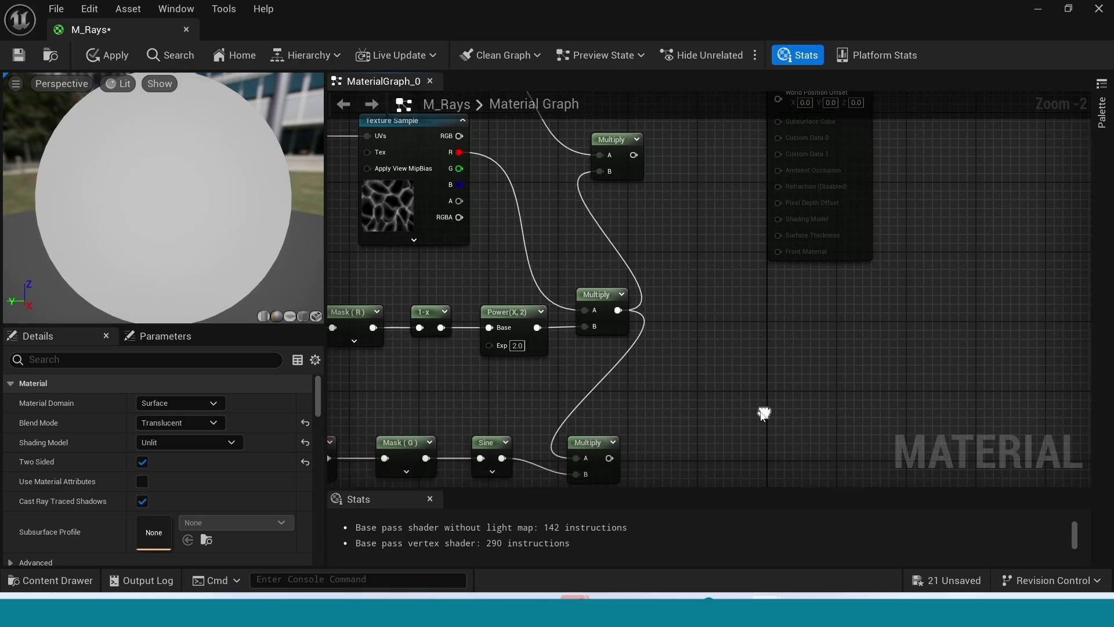
left_click_drag(603, 138, 682, 145)
right_click_drag(668, 425, 663, 382)
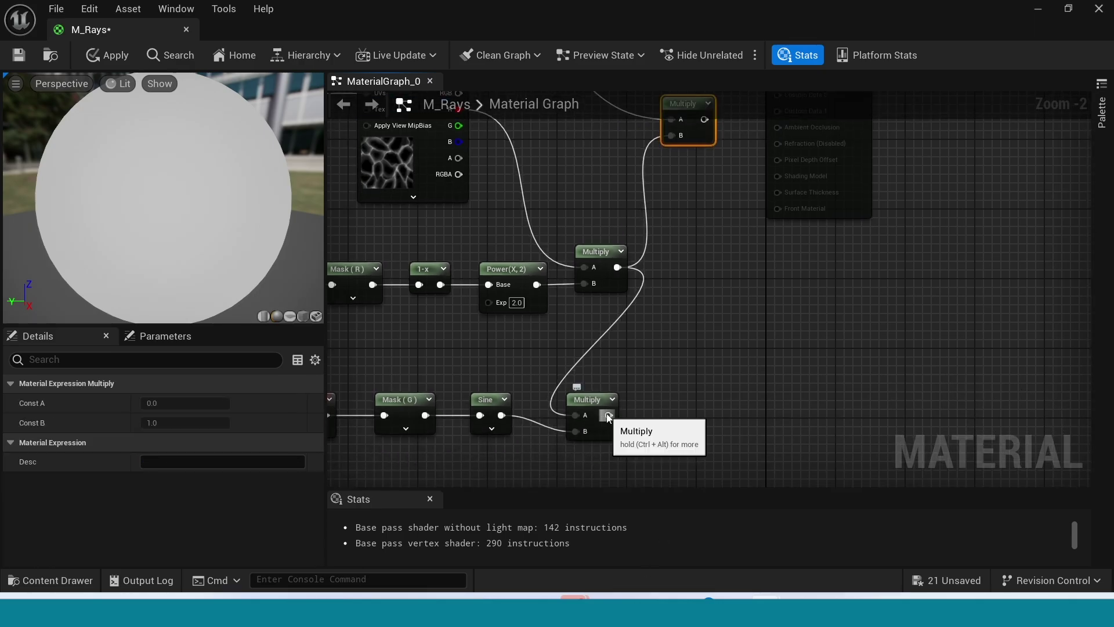
left_click_drag(608, 416, 671, 136)
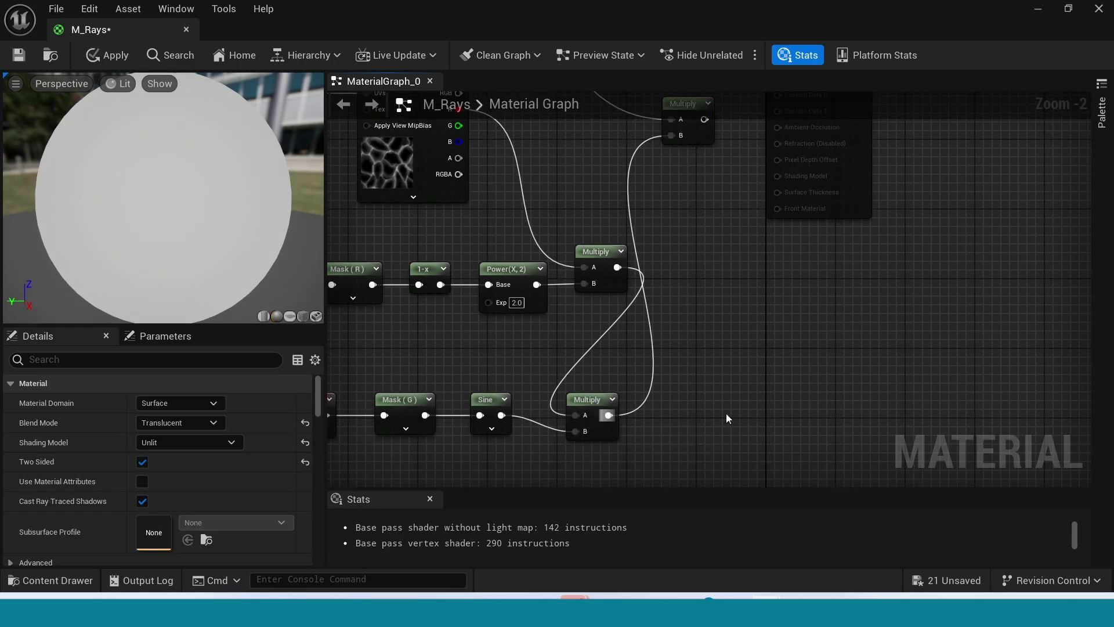
left_click(592, 400)
scroll(677, 414, "down", 1)
right_click_drag(677, 414, 801, 382)
left_click(801, 382)
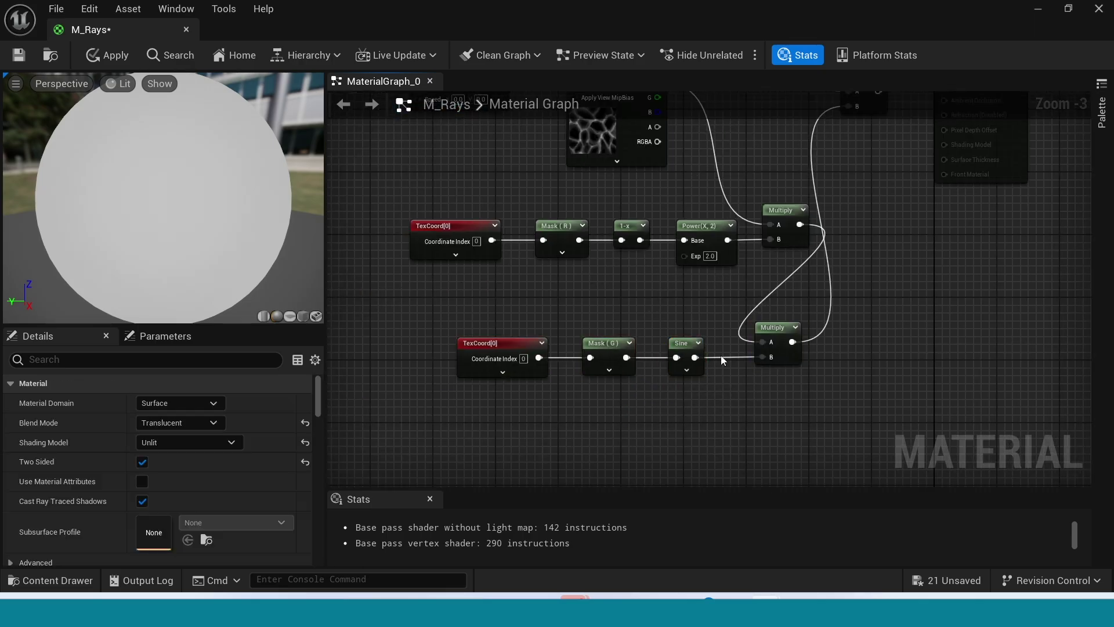
left_click_drag(443, 436, 866, 326)
left_click_drag(762, 329, 814, 274)
right_click_drag(899, 354, 869, 392)
Set the Sine Period to 2.0 and feed the top Multiply result into Opacity
left_click(677, 347)
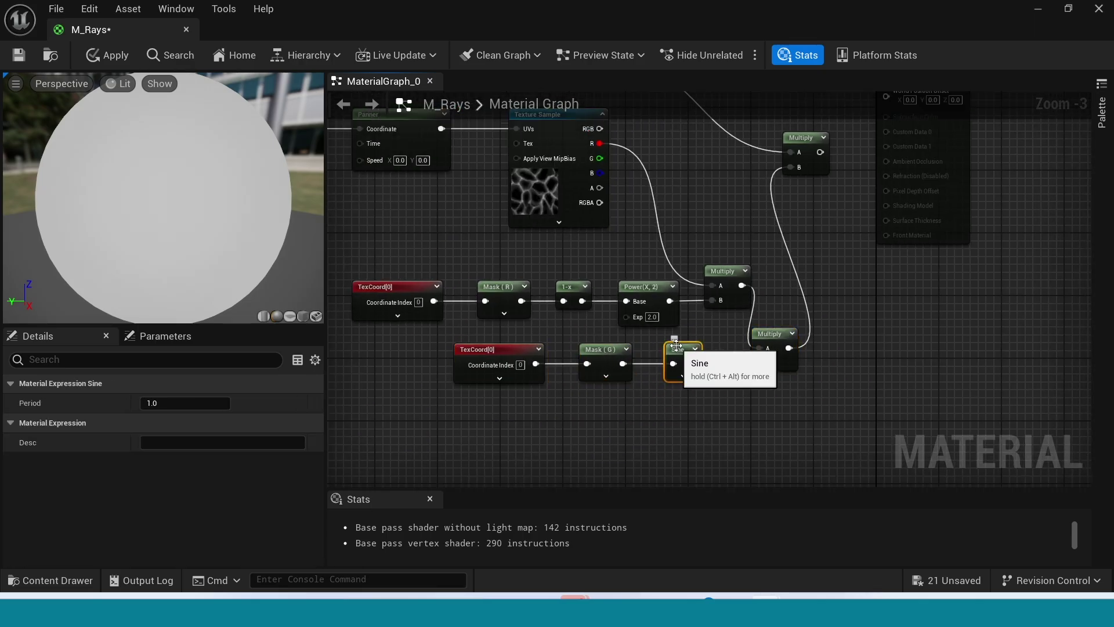
left_click(171, 401)
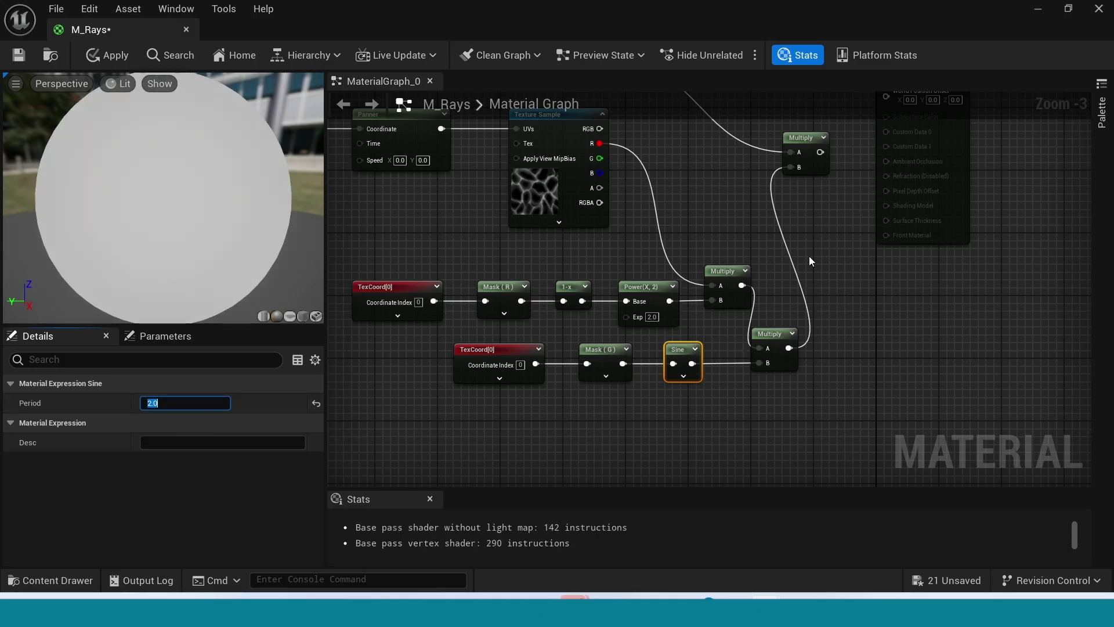
right_click_drag(811, 260, 797, 402)
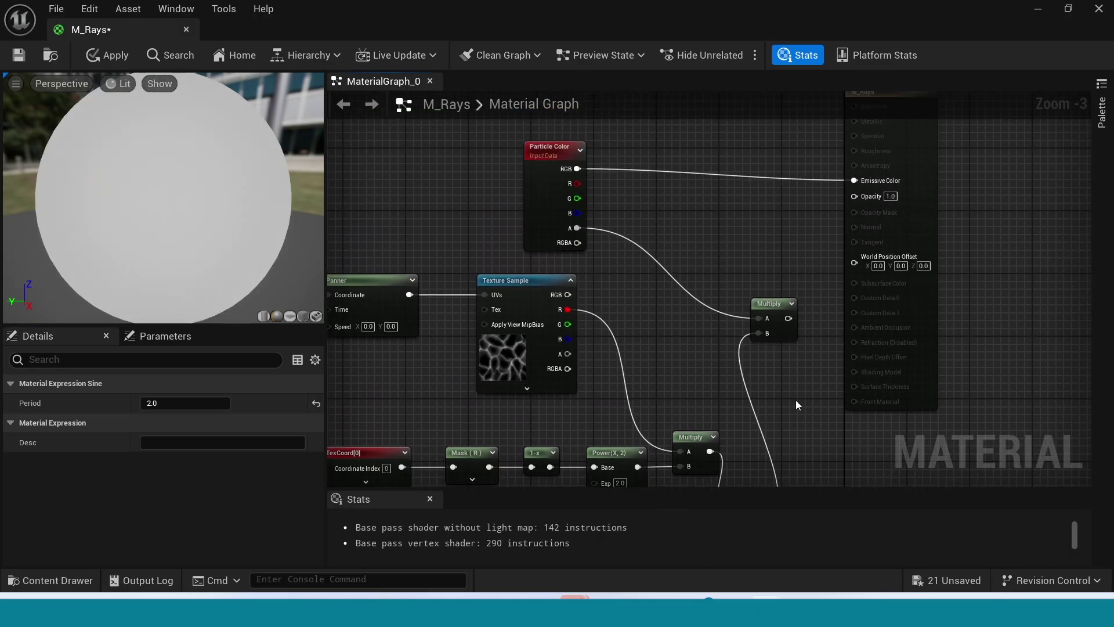
left_click_drag(788, 318, 854, 196)
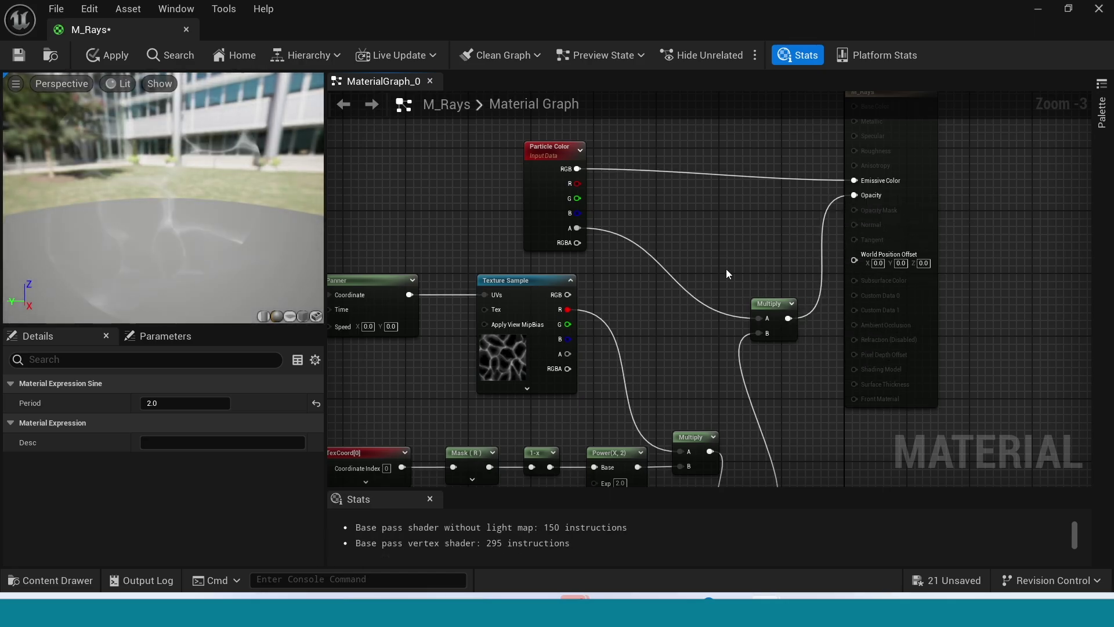
Apply and save M_Rays, docking its editor into the main window
left_click(109, 58)
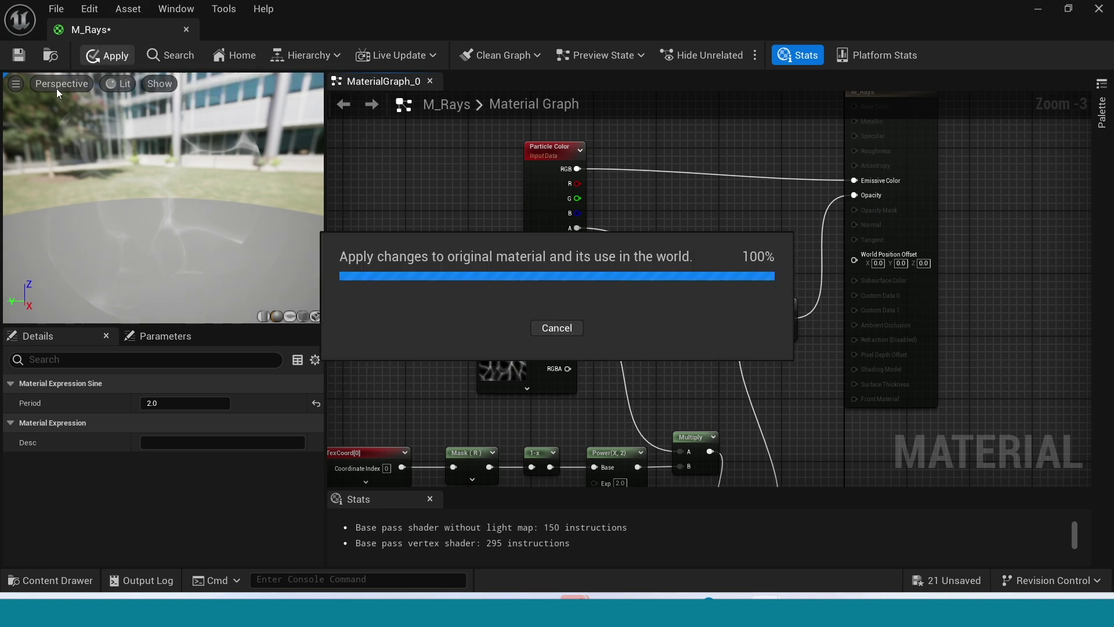
left_click(19, 57)
left_click_drag(96, 32, 299, 35)
From the Content Drawer, create a new Niagara System based on the Fountain emitter
left_click(116, 35)
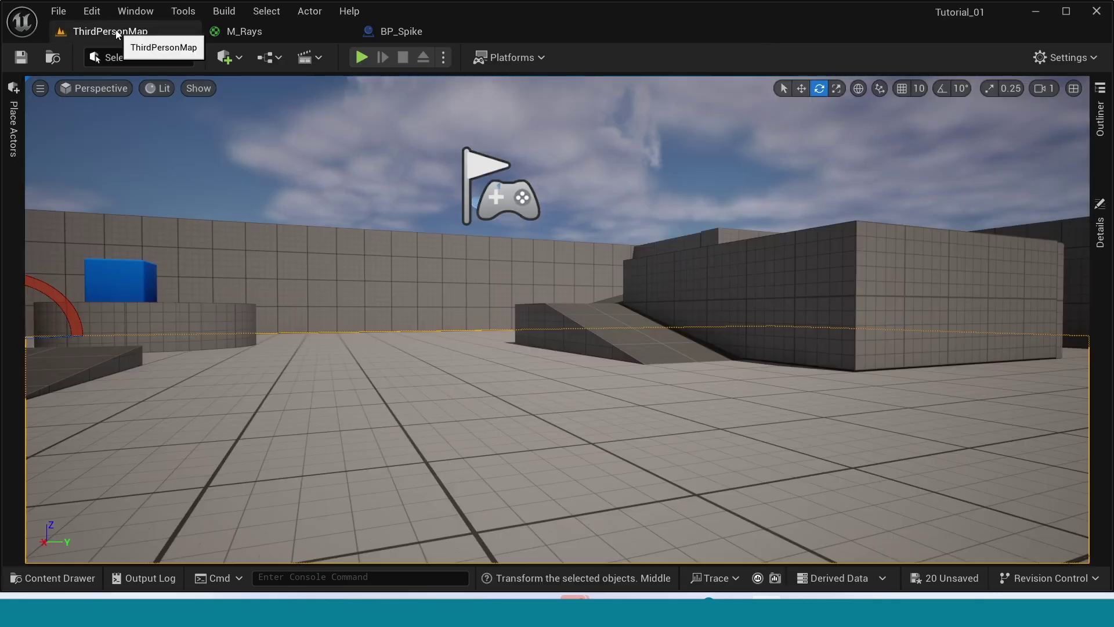
key("ctrl+space")
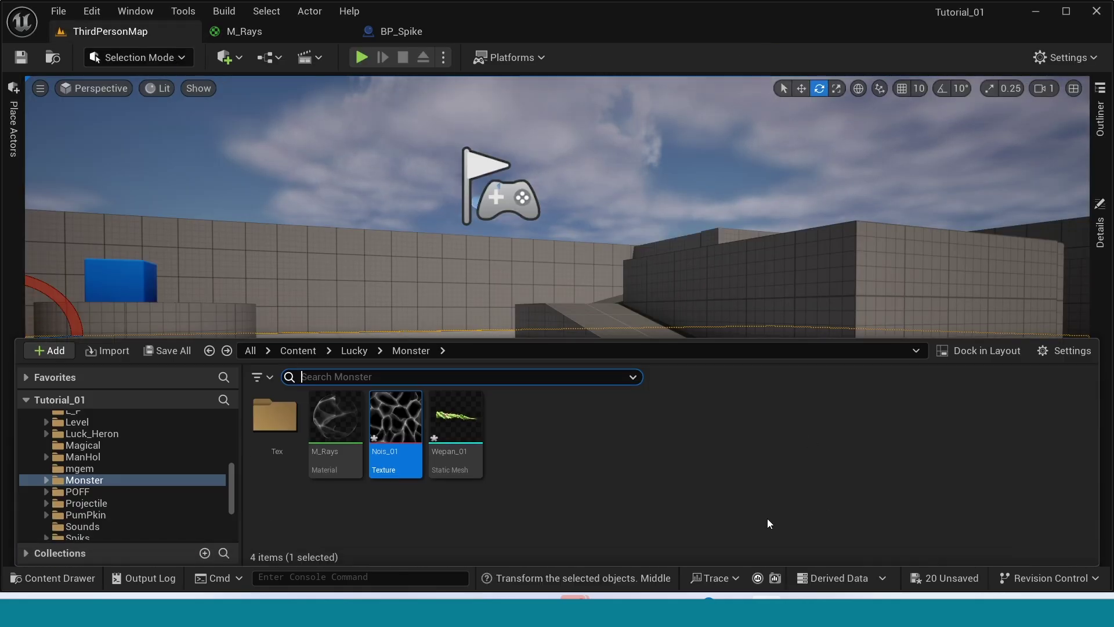
right_click(570, 475)
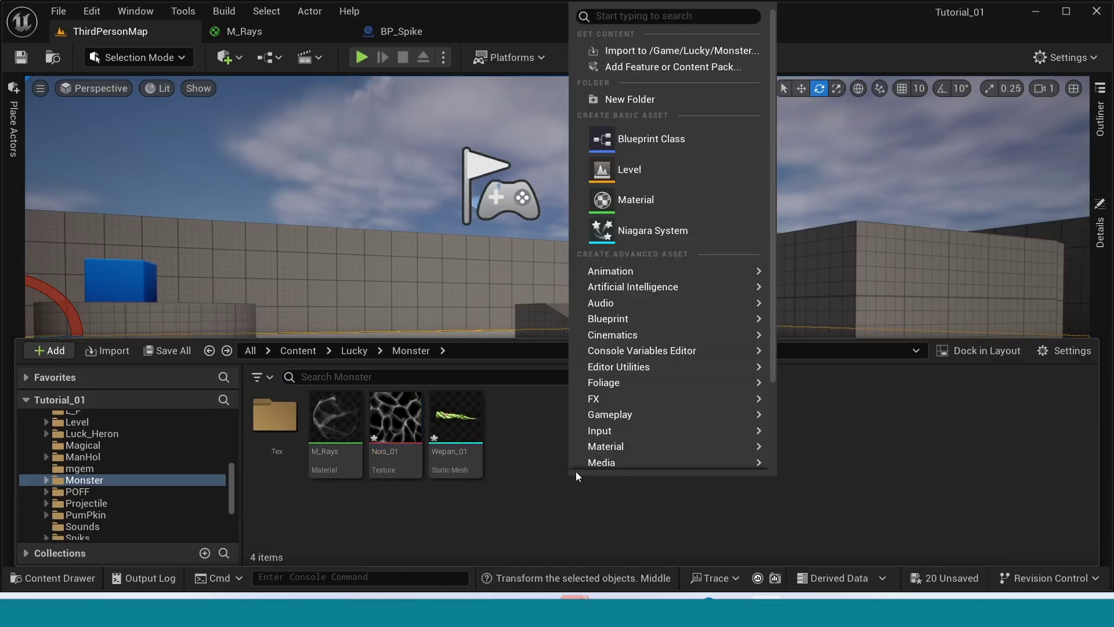
left_click(675, 231)
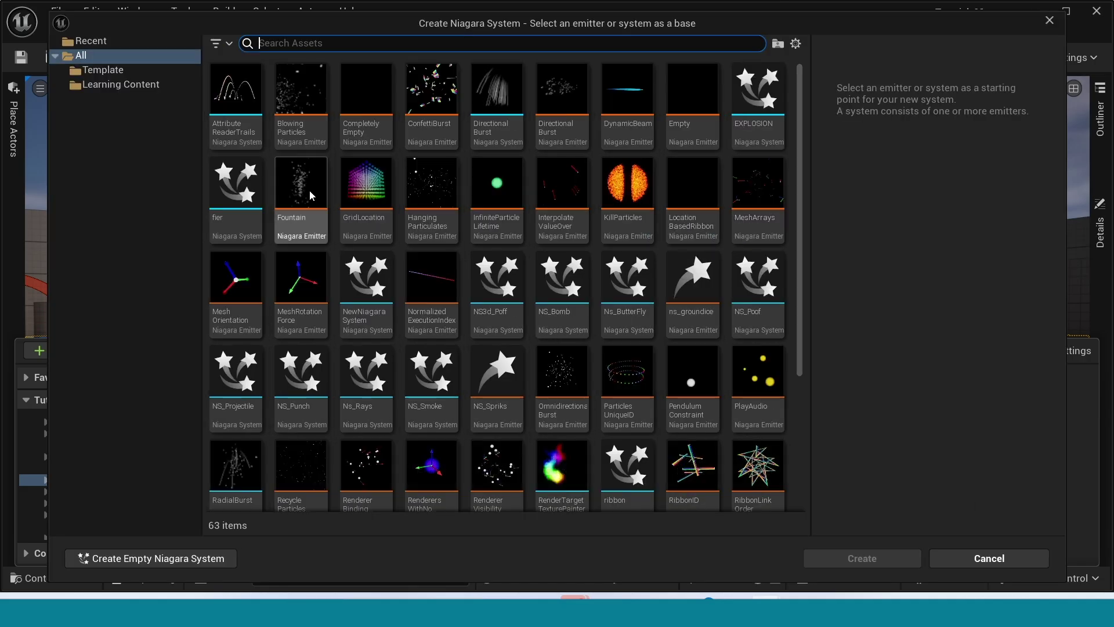
left_click(301, 189)
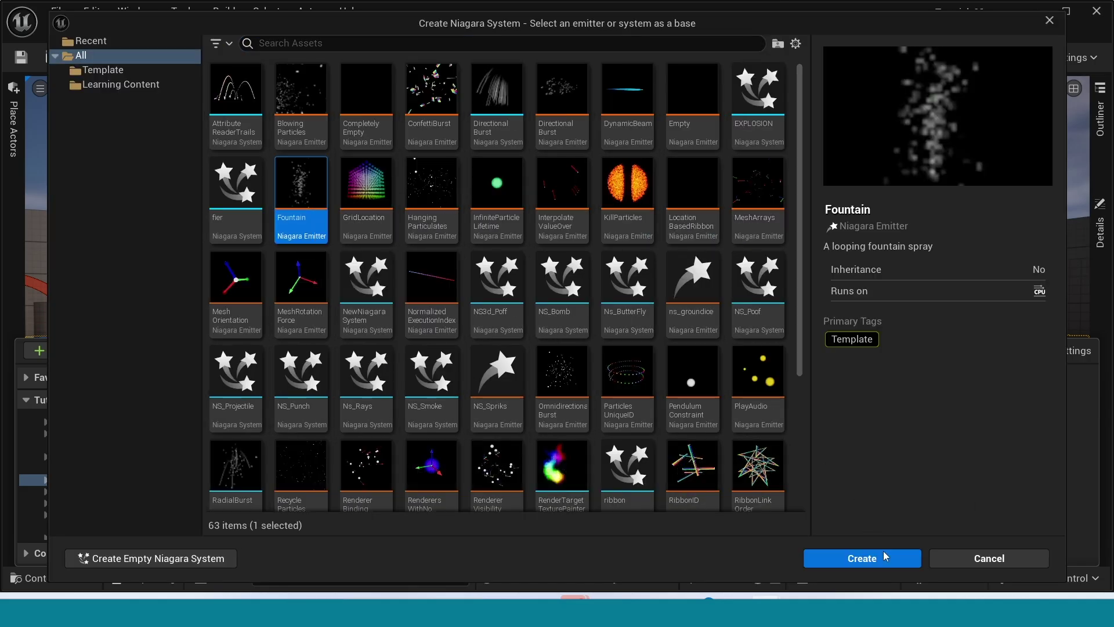
left_click(885, 565)
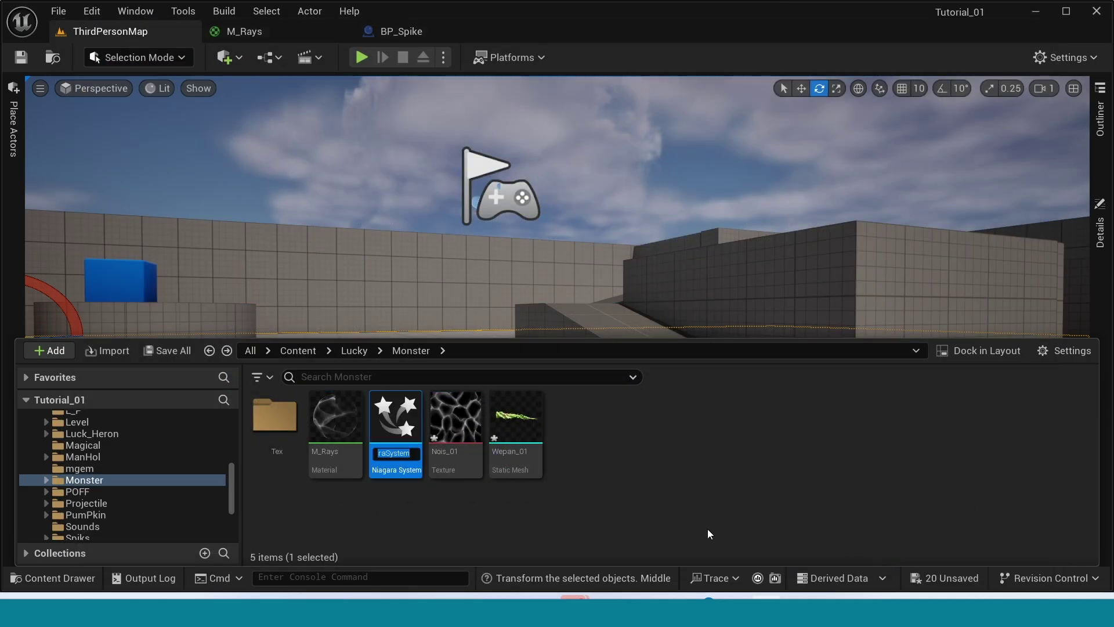
Name the system Ns_Rays and open it in the Niagara editor
type("Ns_Rays")
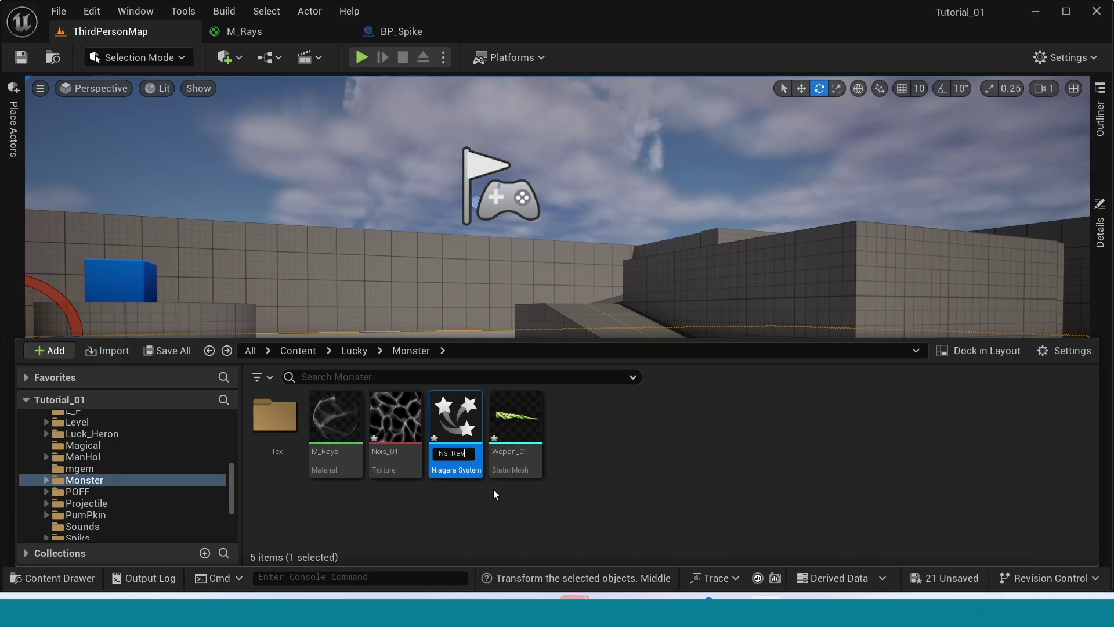
key("Return")
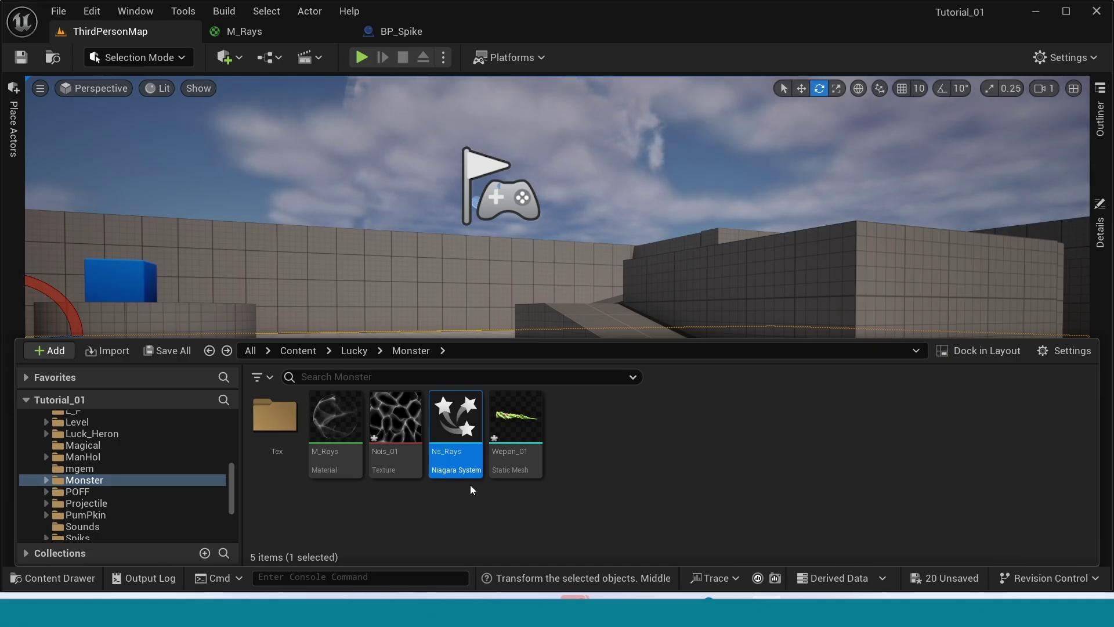
double_click(452, 429)
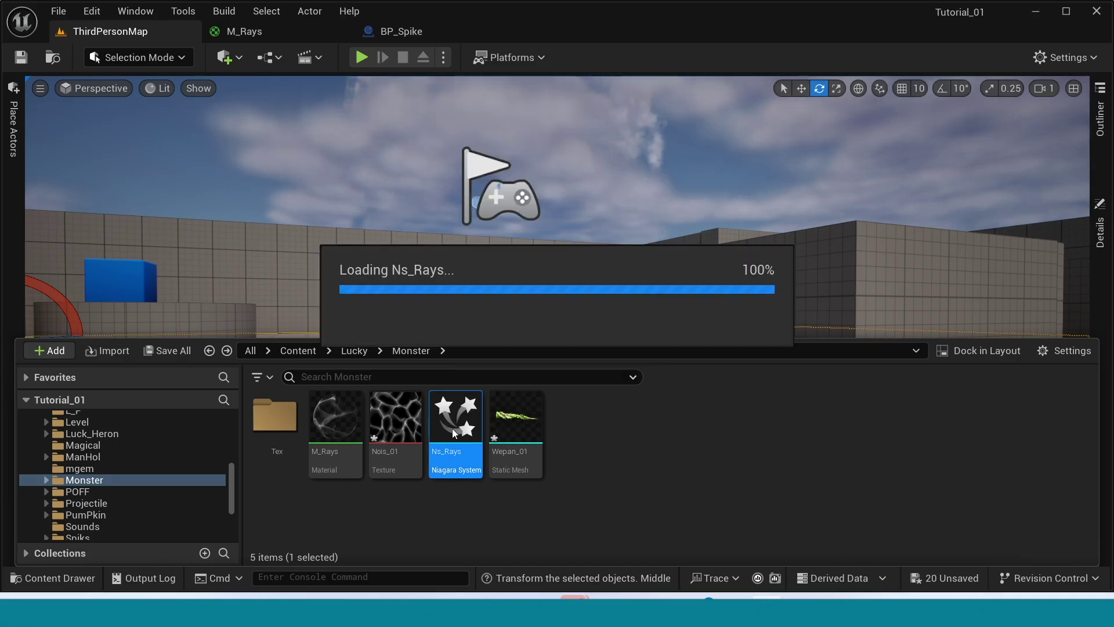
right_click_drag(452, 428, 485, 310)
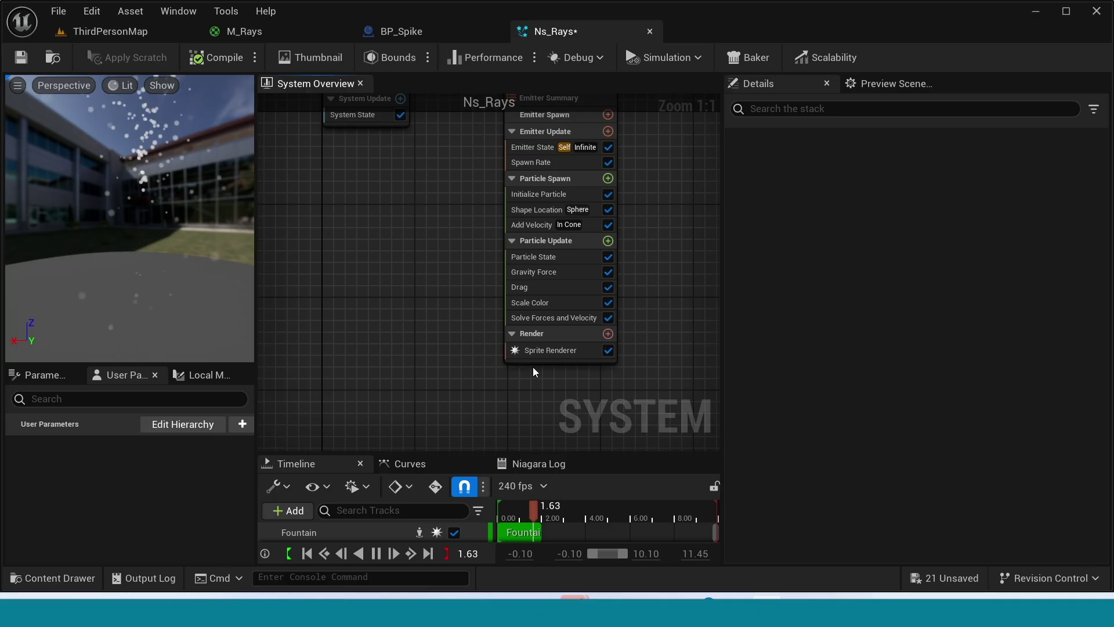
Replace the Sprite Renderer with a Ribbon Renderer using the M_Rays material
left_click(542, 351)
key("Delete")
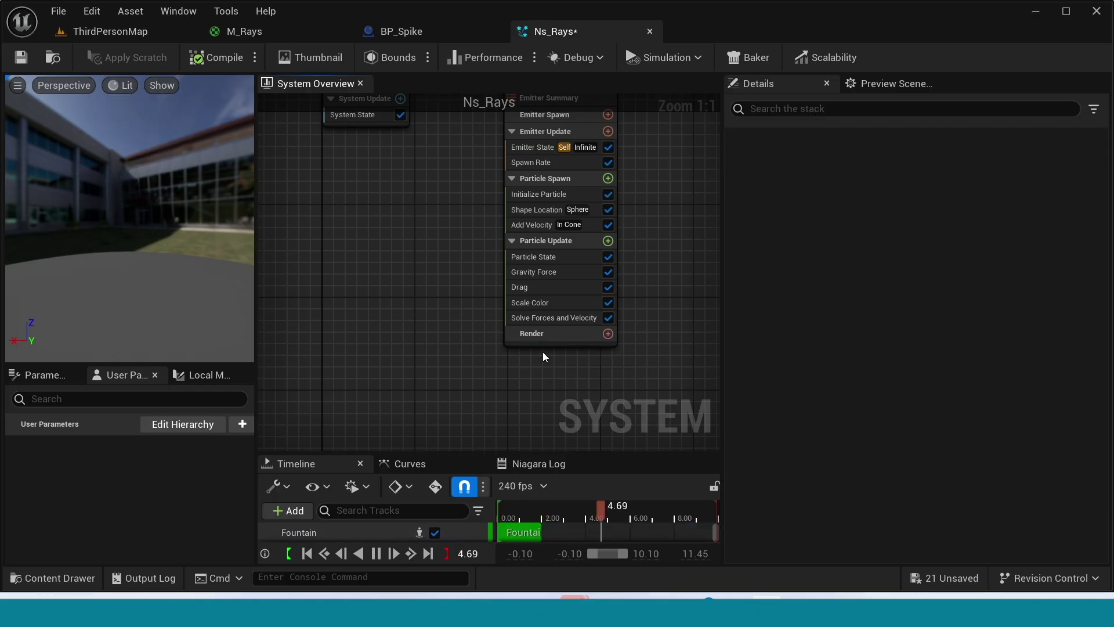
left_click(608, 334)
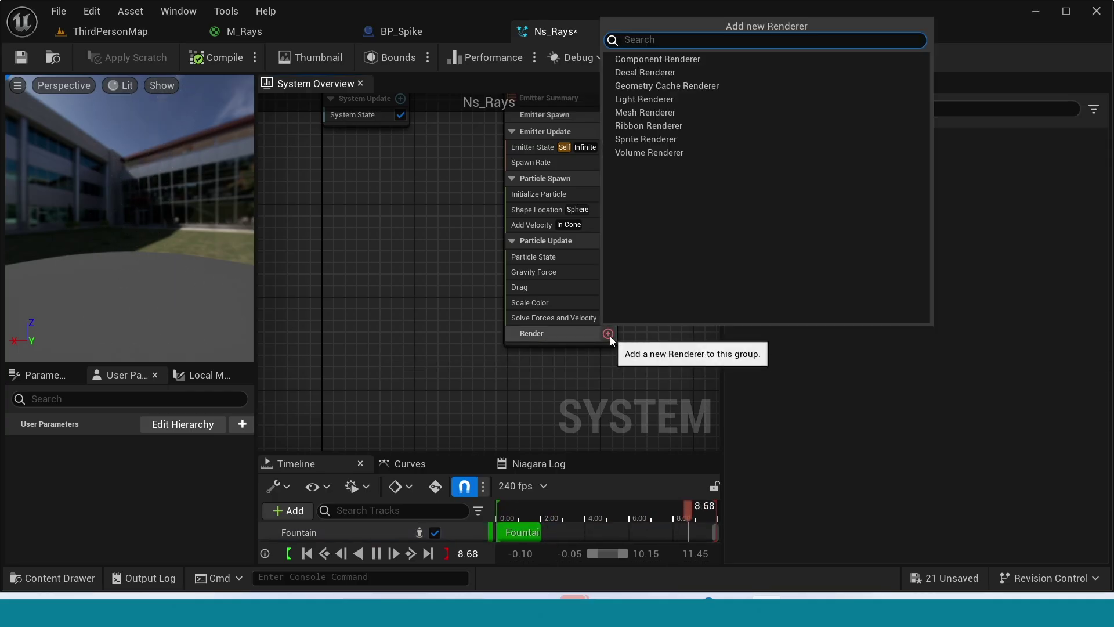
left_click(653, 126)
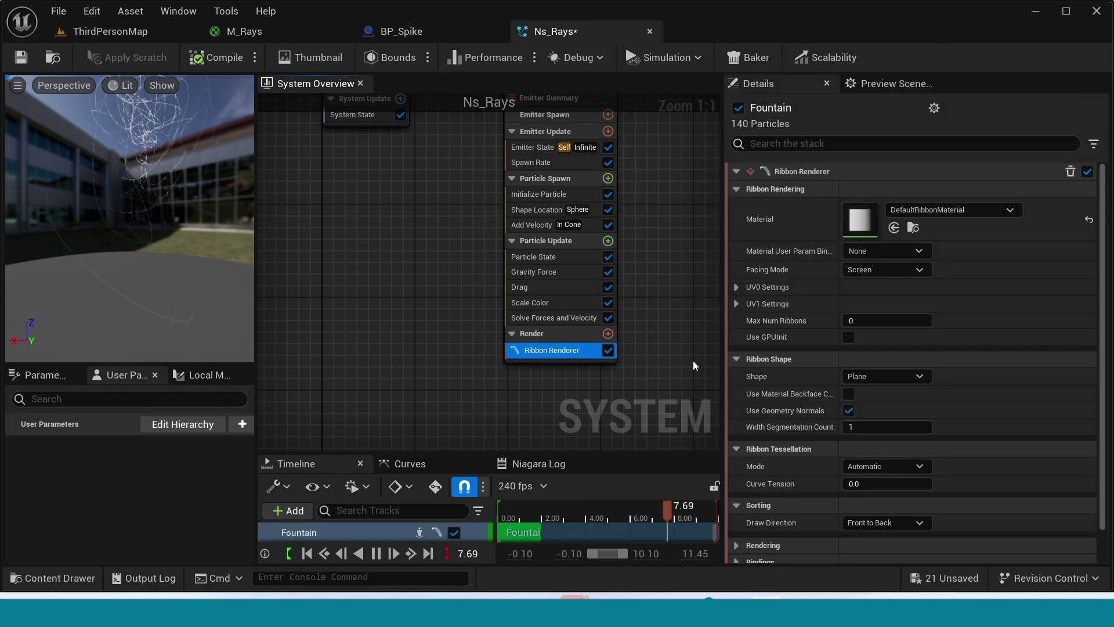
key("ctrl+space")
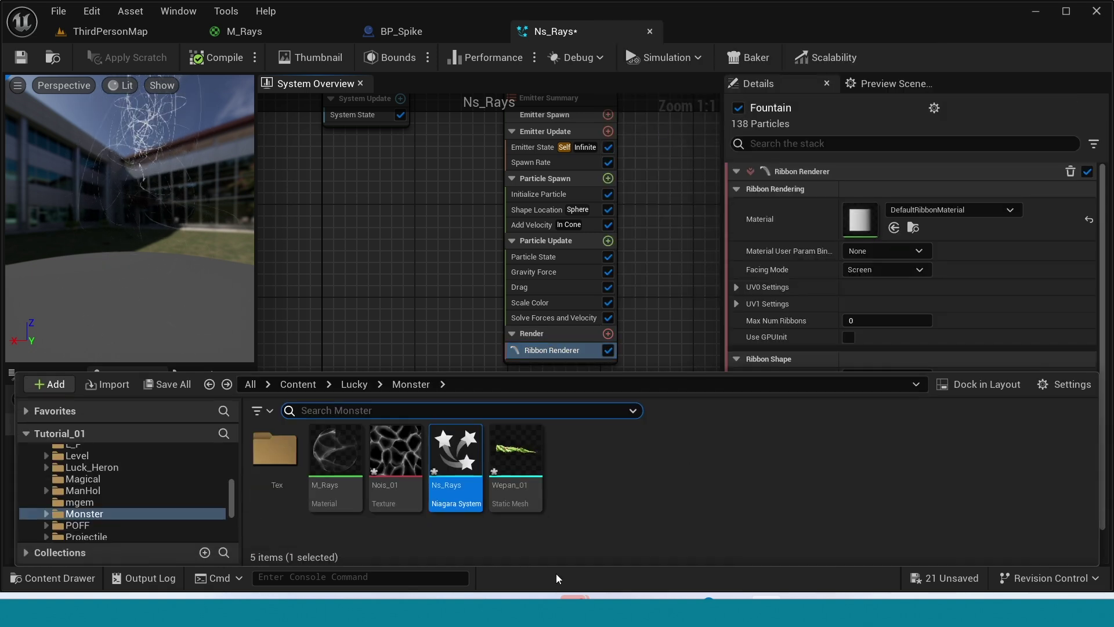
left_click(336, 455)
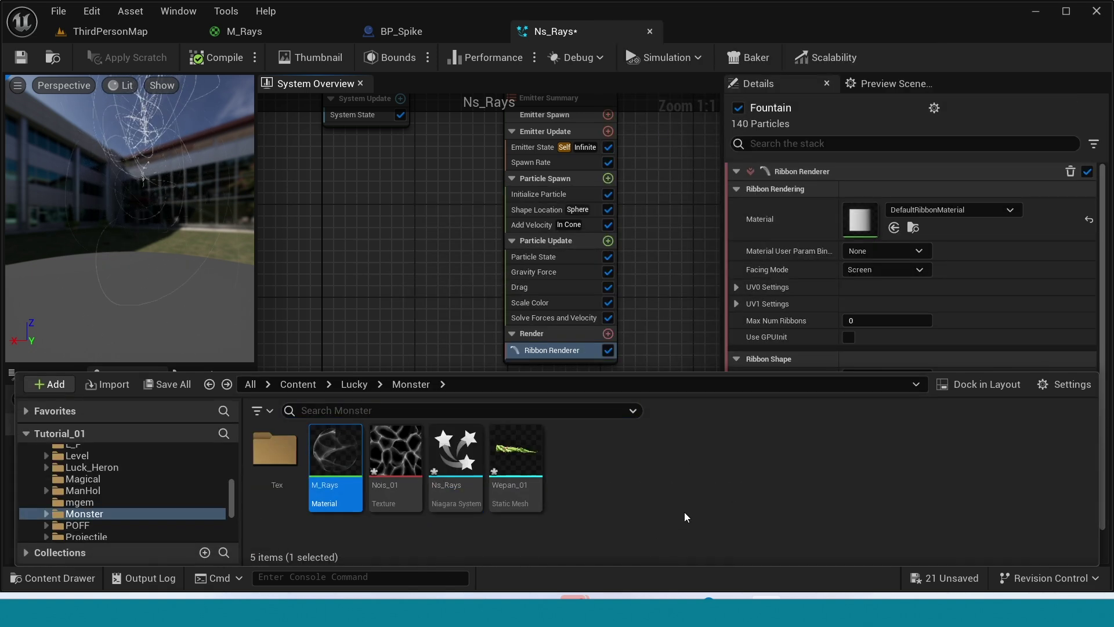
left_click(894, 228)
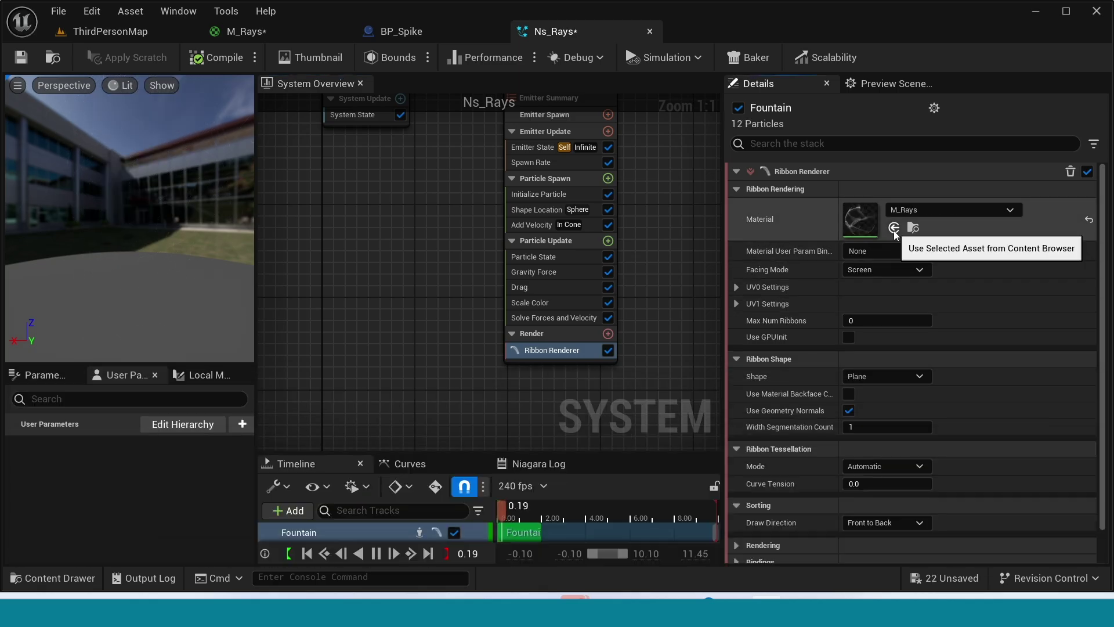
Delete the Scale Color, Drag, Gravity Force, Add Velocity and Shape Location modules
left_click(539, 304)
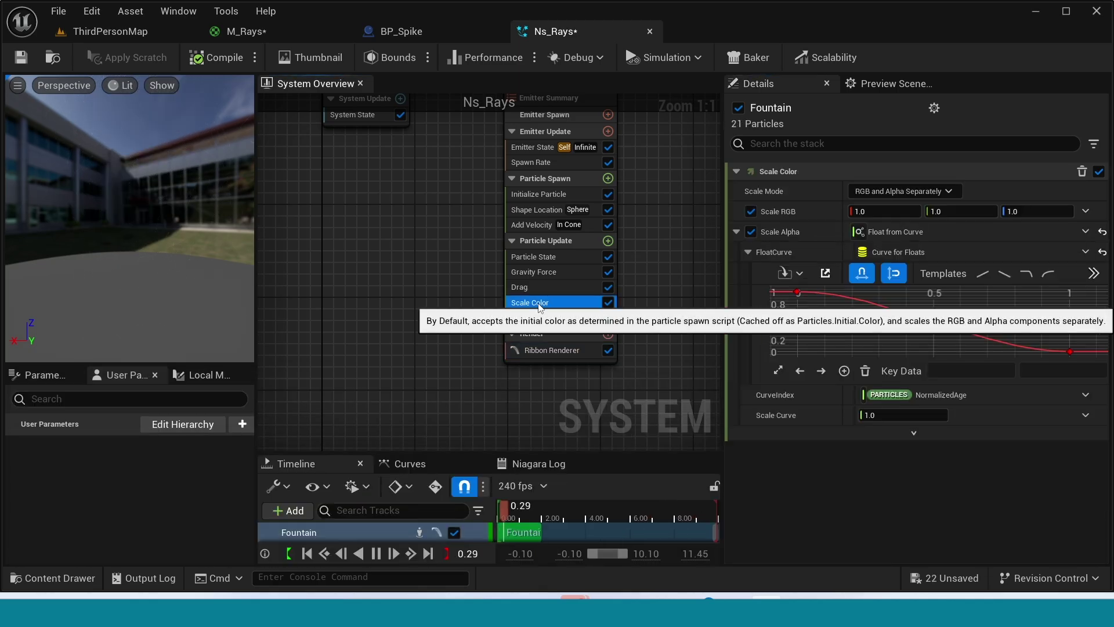
key("Delete")
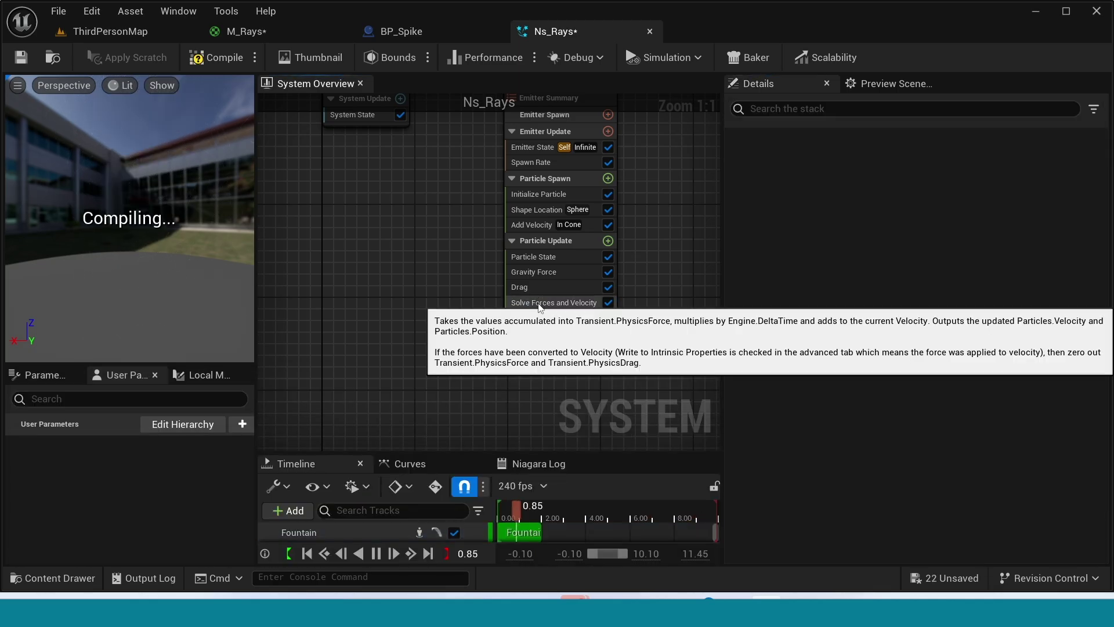
left_click(535, 287)
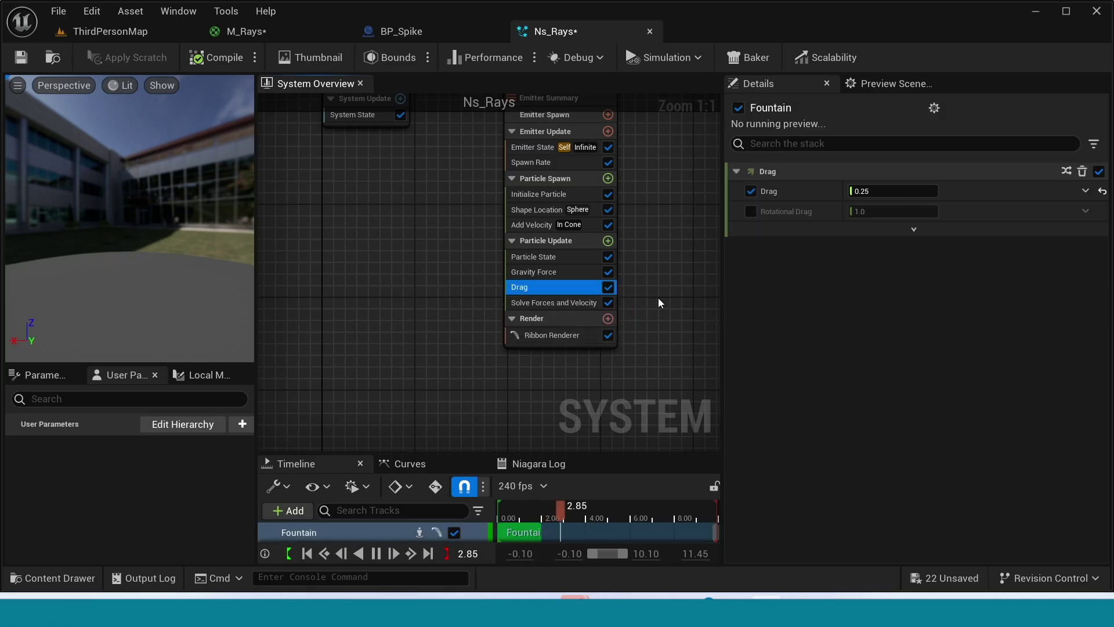
key("Delete")
left_click(559, 272)
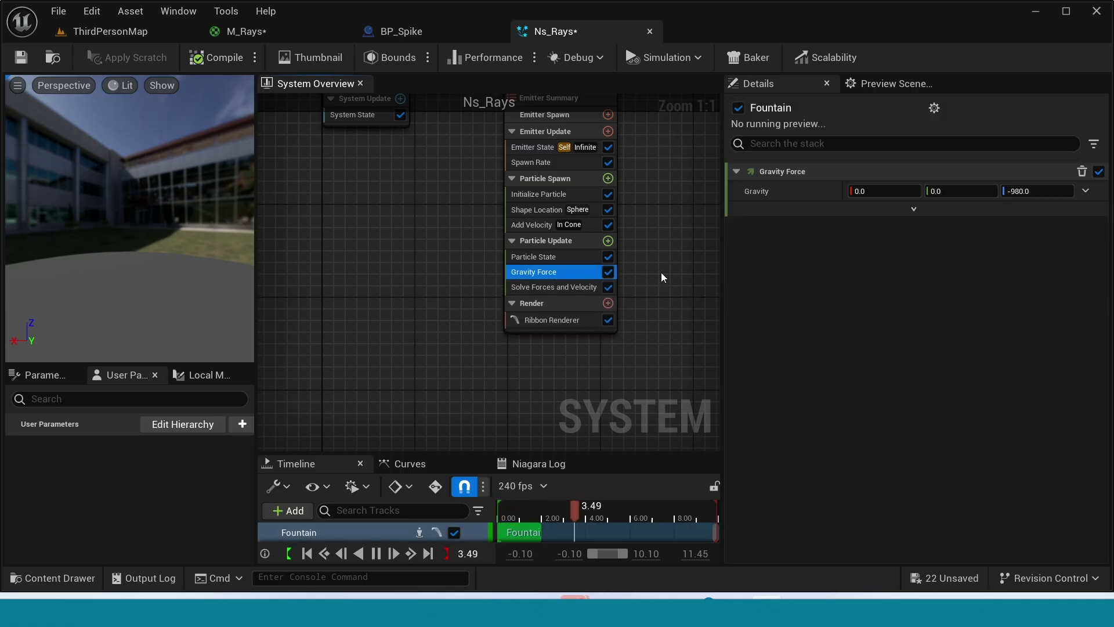
key("Delete")
right_click_drag(673, 149, 663, 239)
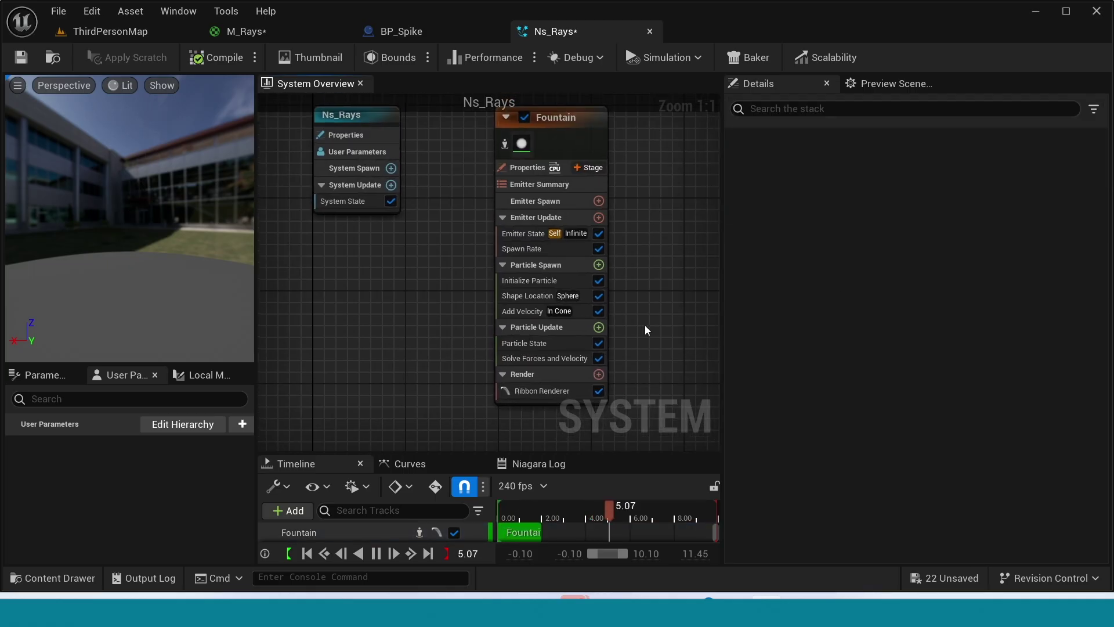
left_click(534, 315)
key("Delete")
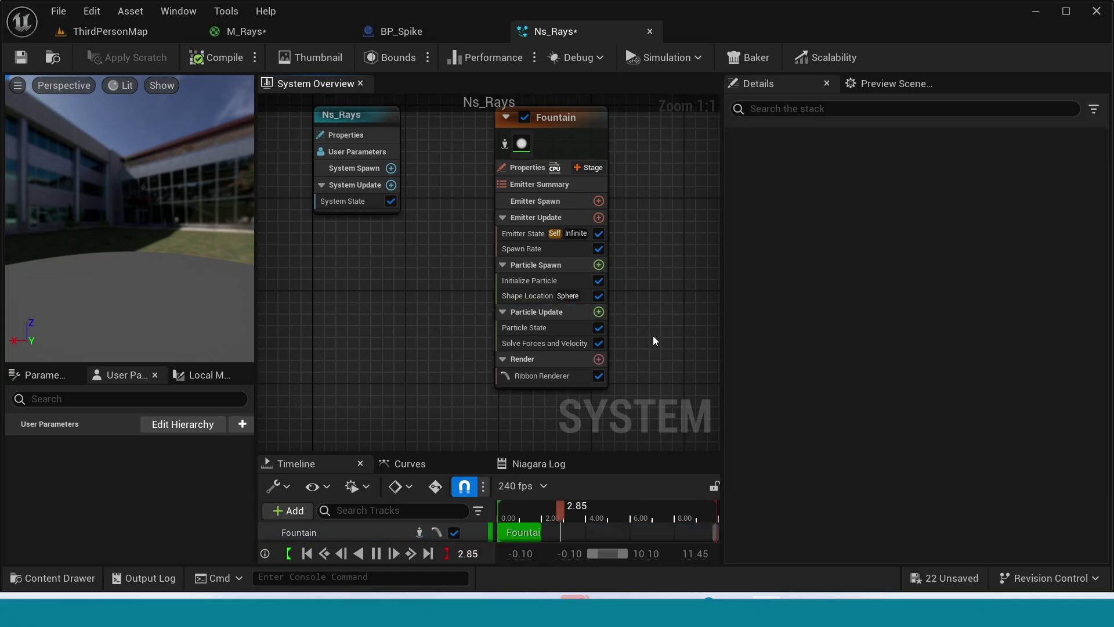
left_click(527, 297)
key("Delete")
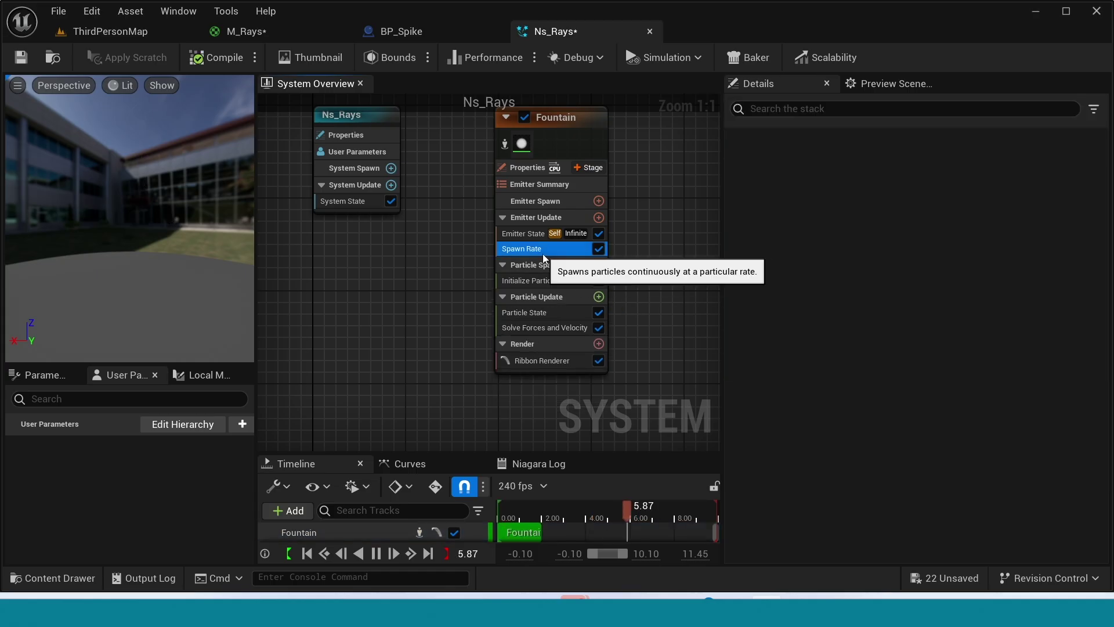
left_click(525, 249)
Set the spawn rate to 100 and make particle lifetime a fixed Direct Set value
left_click(877, 192)
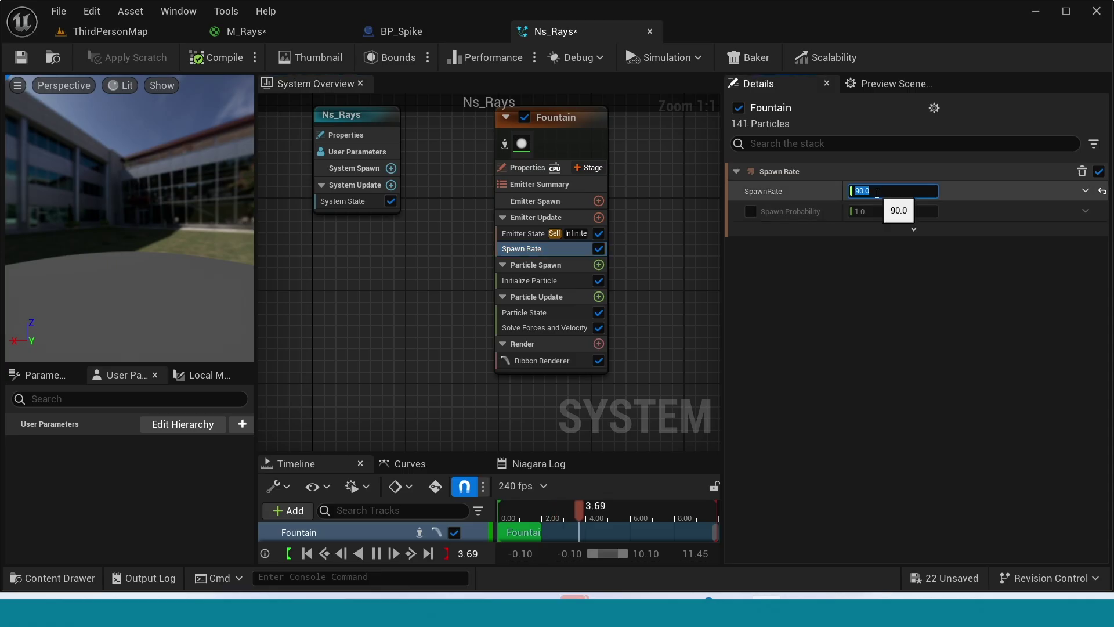
type("100")
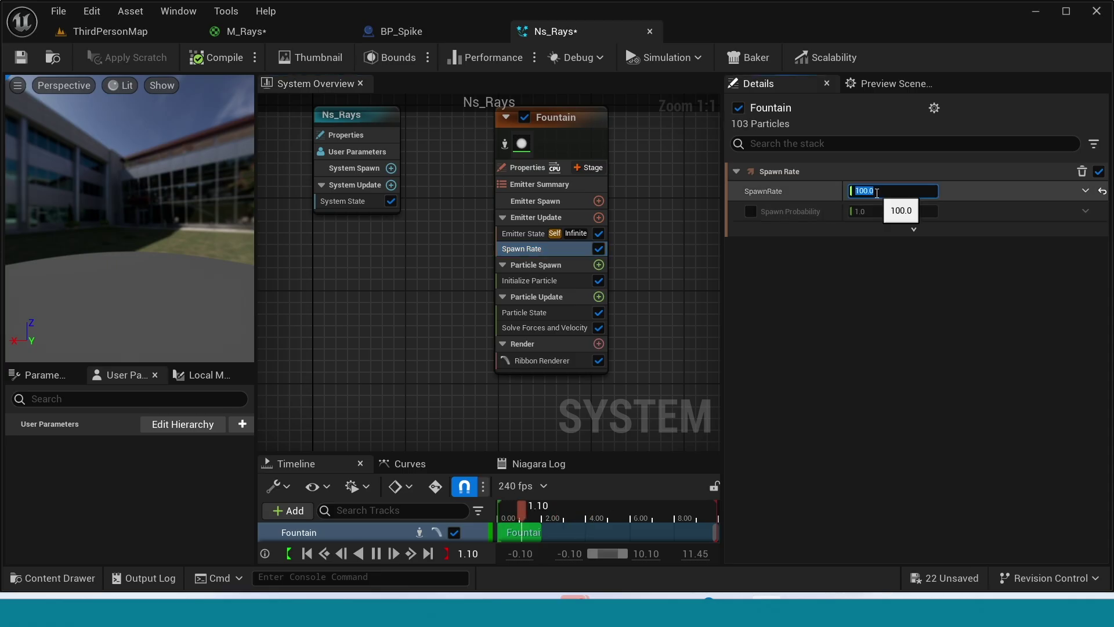
left_click(530, 281)
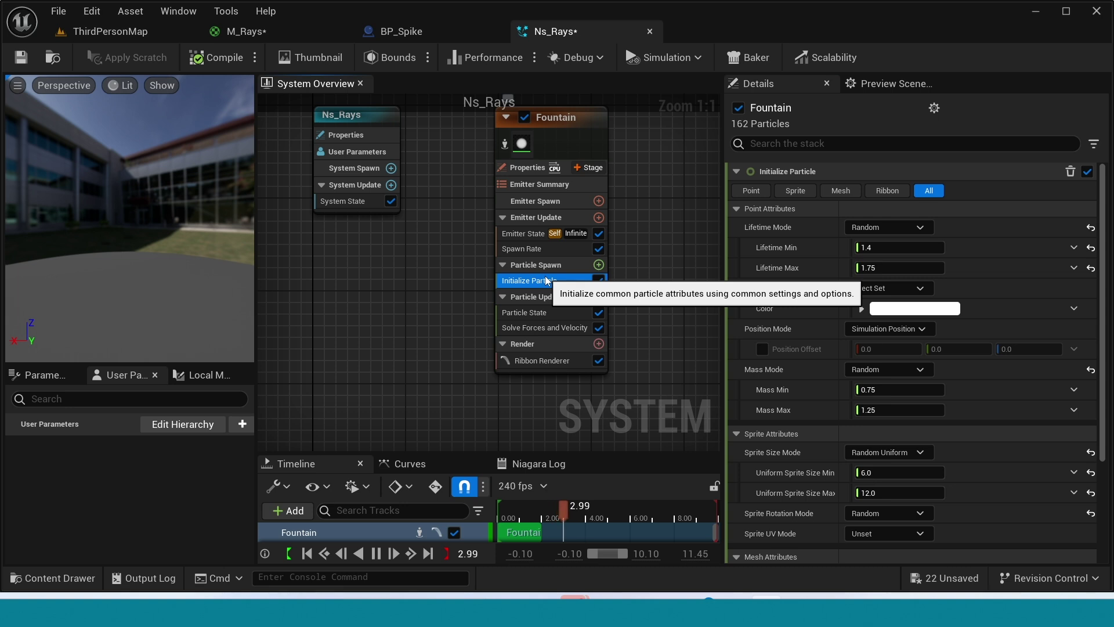
left_click(892, 248)
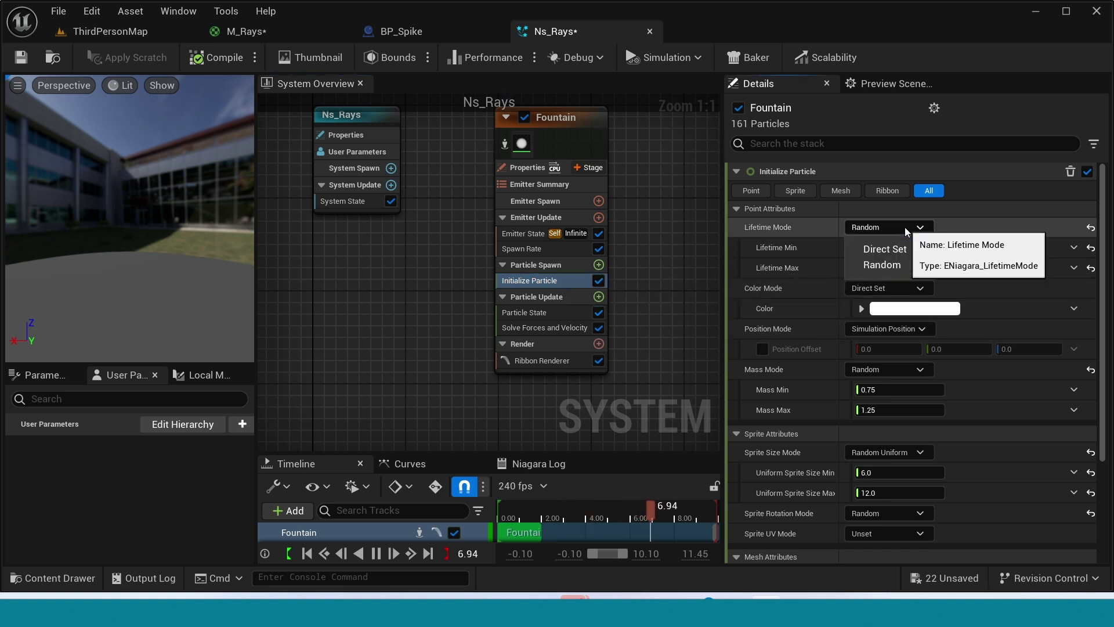
left_click(904, 228)
left_click(930, 250)
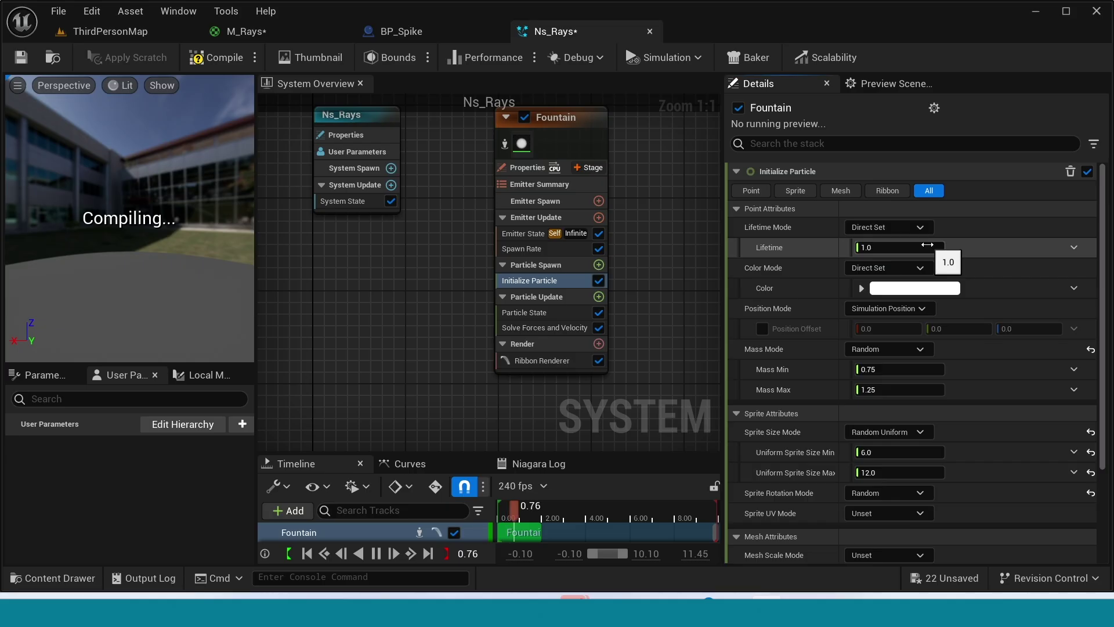
Leave Sprite Size Mode unset and set Ribbon Width Mode to Direct Set with width 100
scroll(927, 261, "down", 1)
left_click(920, 409)
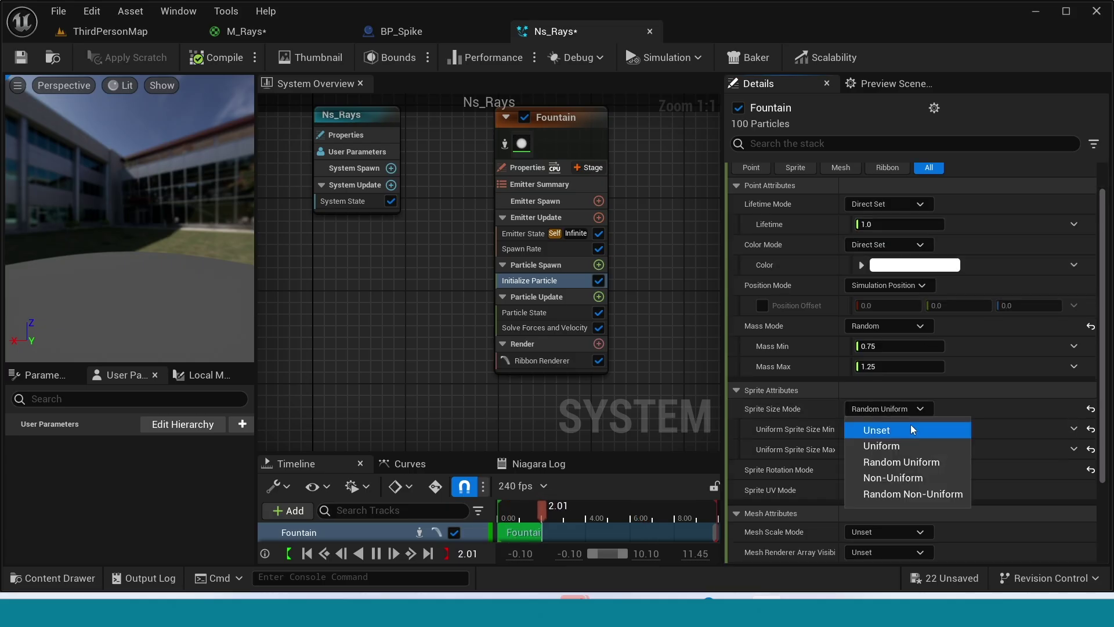
left_click(912, 429)
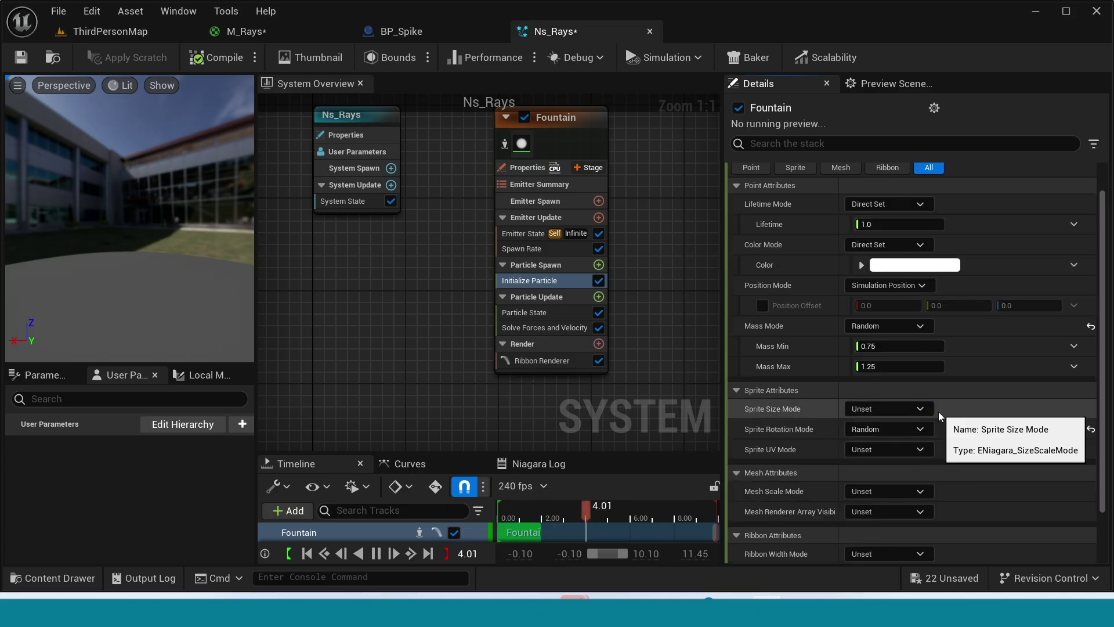
scroll(938, 412, "down", 3)
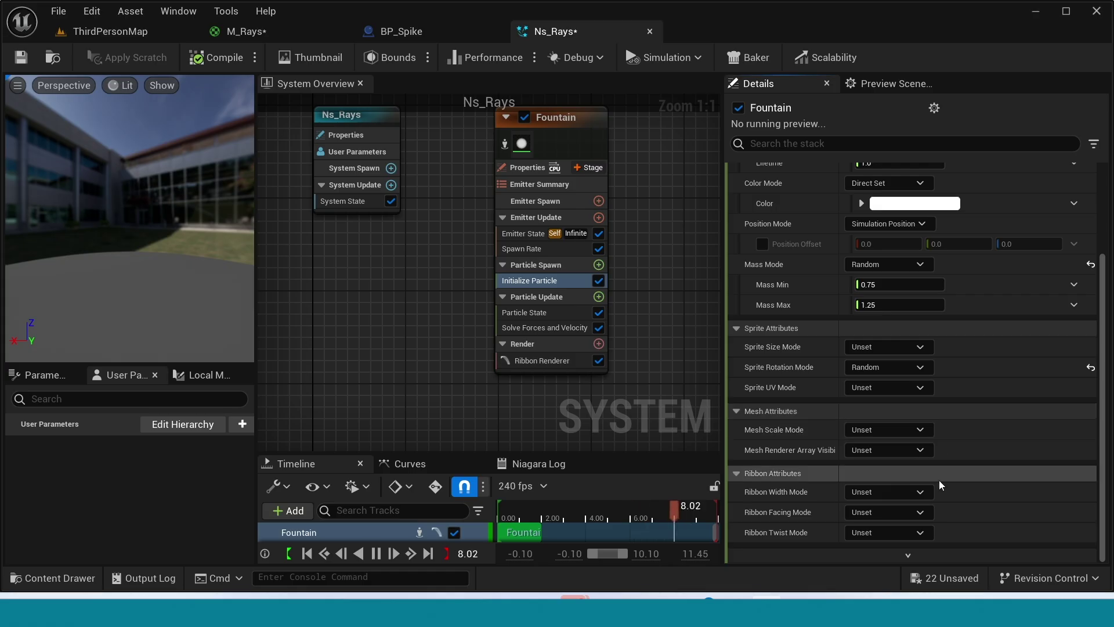
left_click(920, 493)
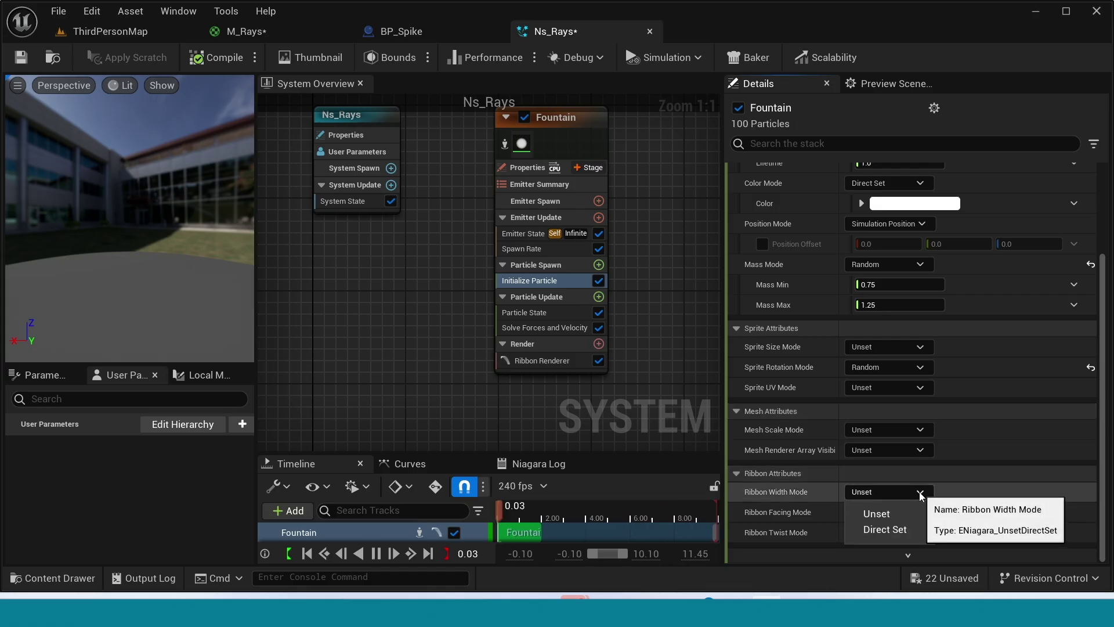
left_click(904, 531)
left_click(904, 532)
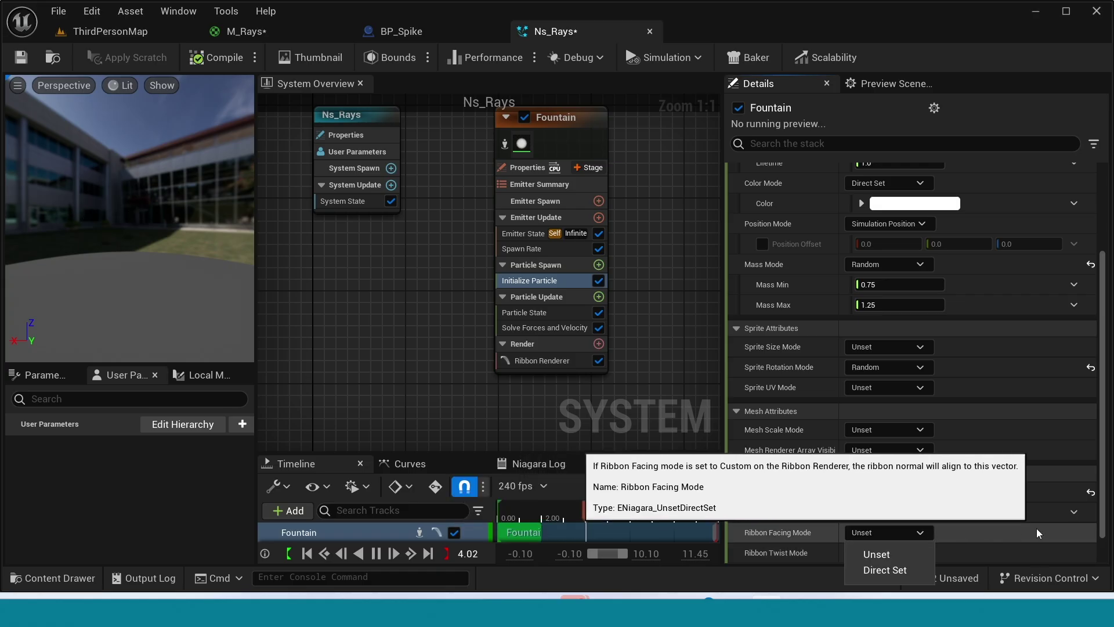
scroll(1047, 495, "down", 1)
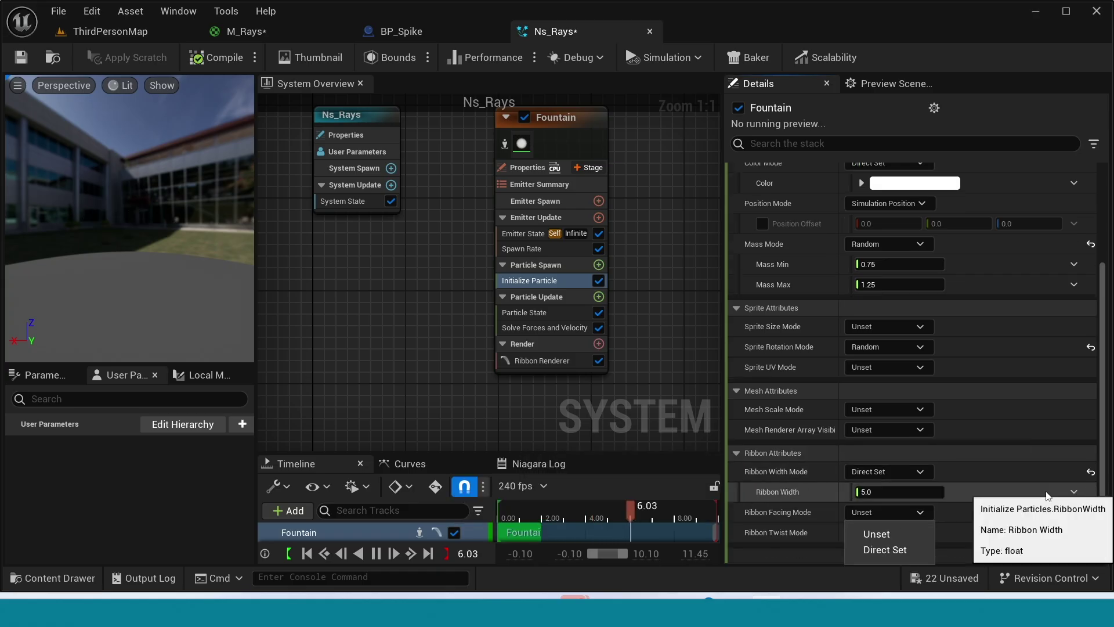
left_click(886, 492)
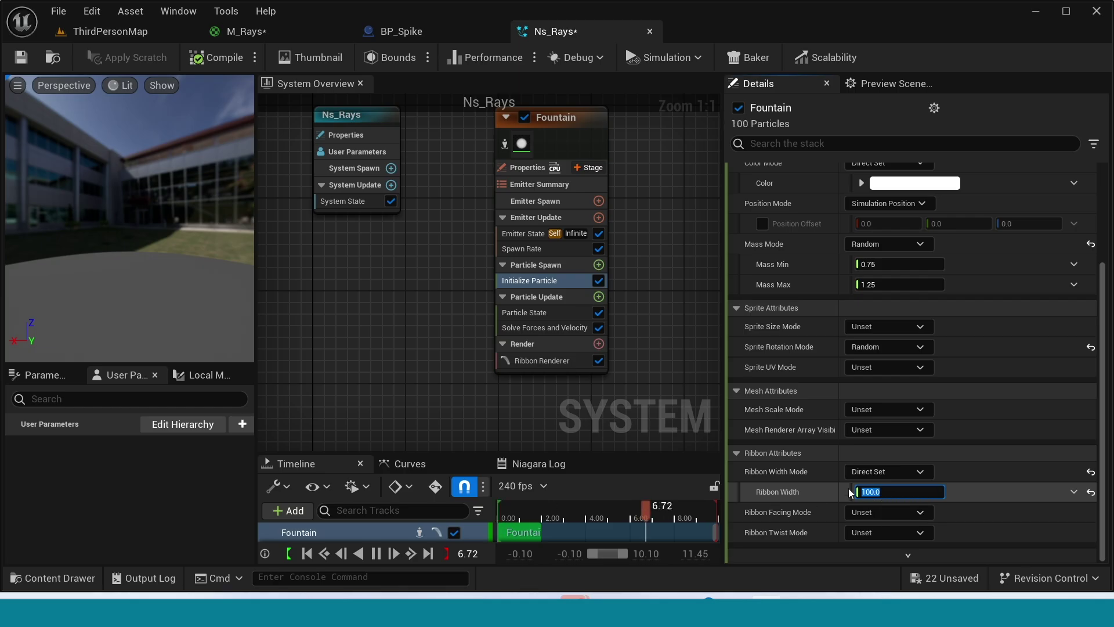
Add a Linear Add Velocity module to Particle Spawn with velocity -500, 0, 50
left_click(599, 265)
type("add")
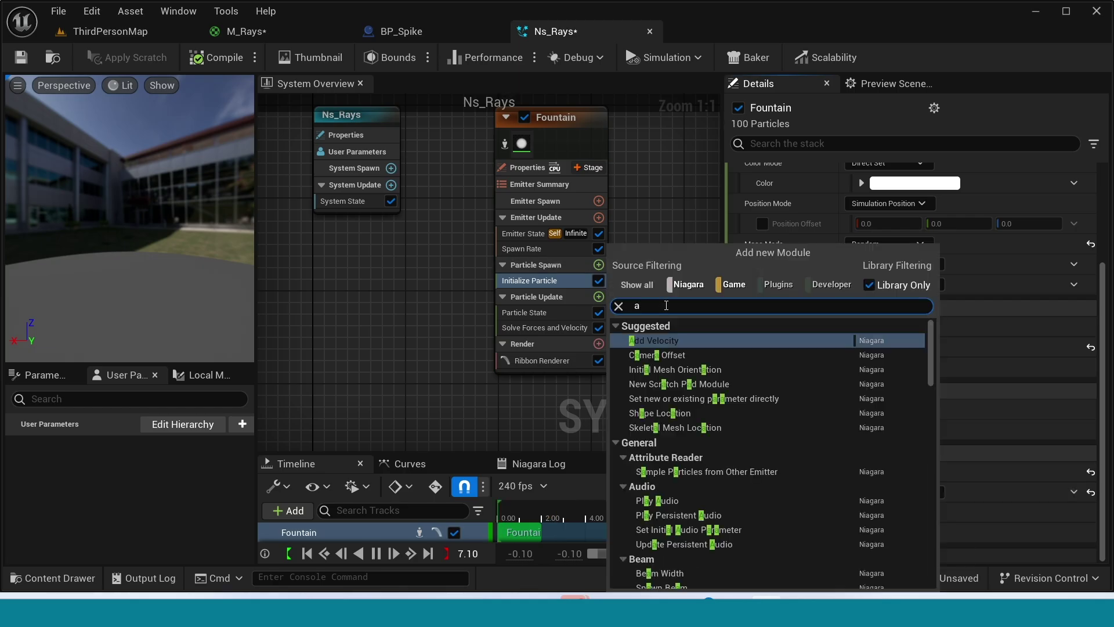
left_click(686, 341)
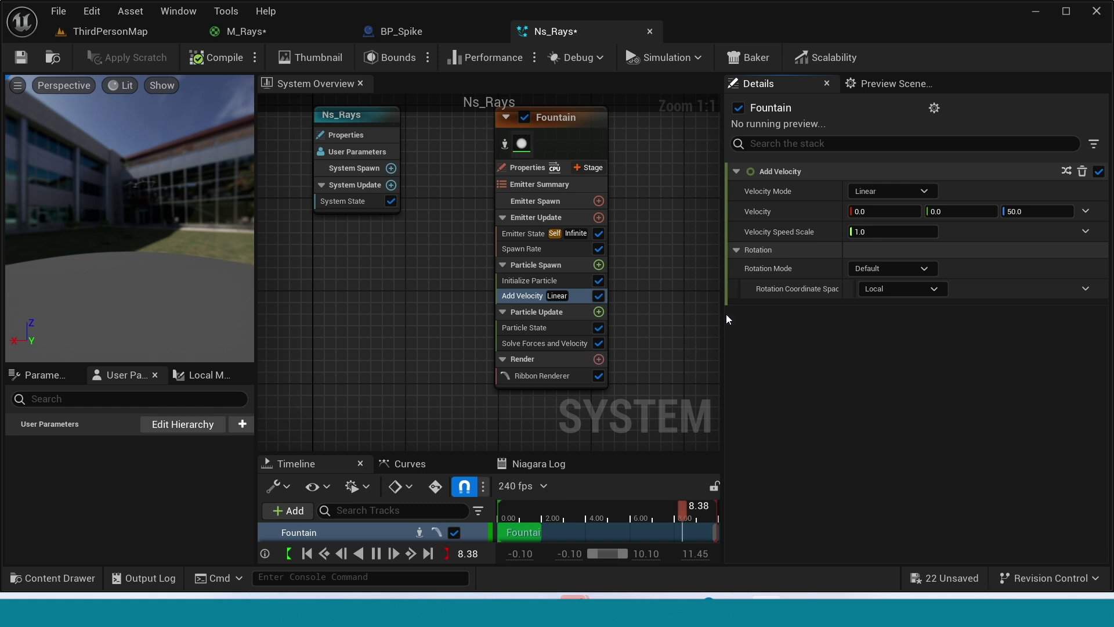
left_click(877, 208)
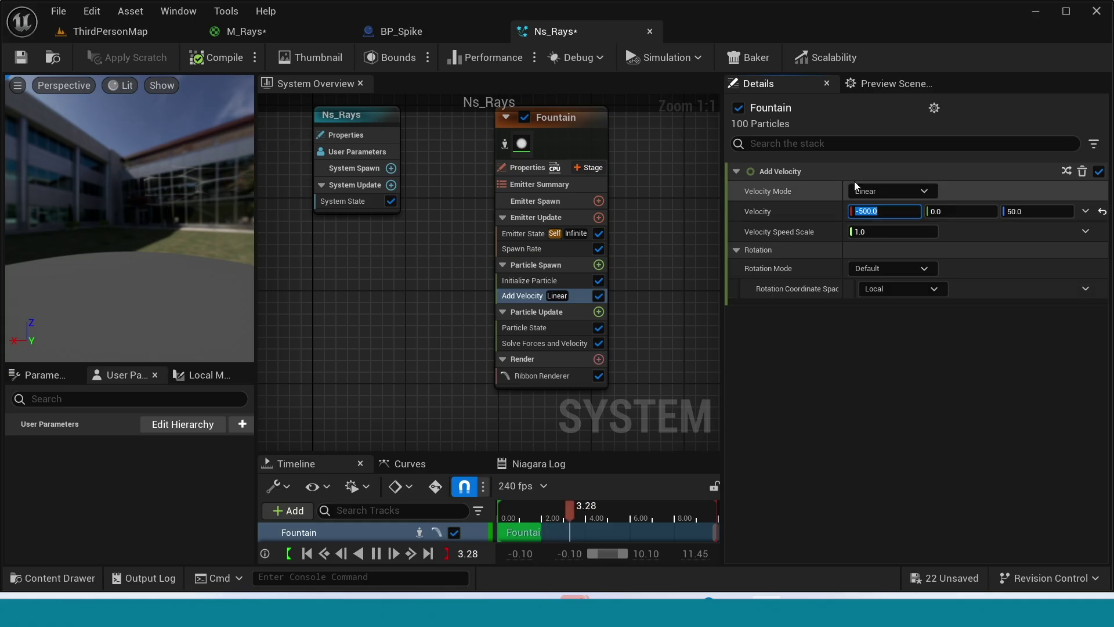
left_click_drag(169, 267, 145, 264)
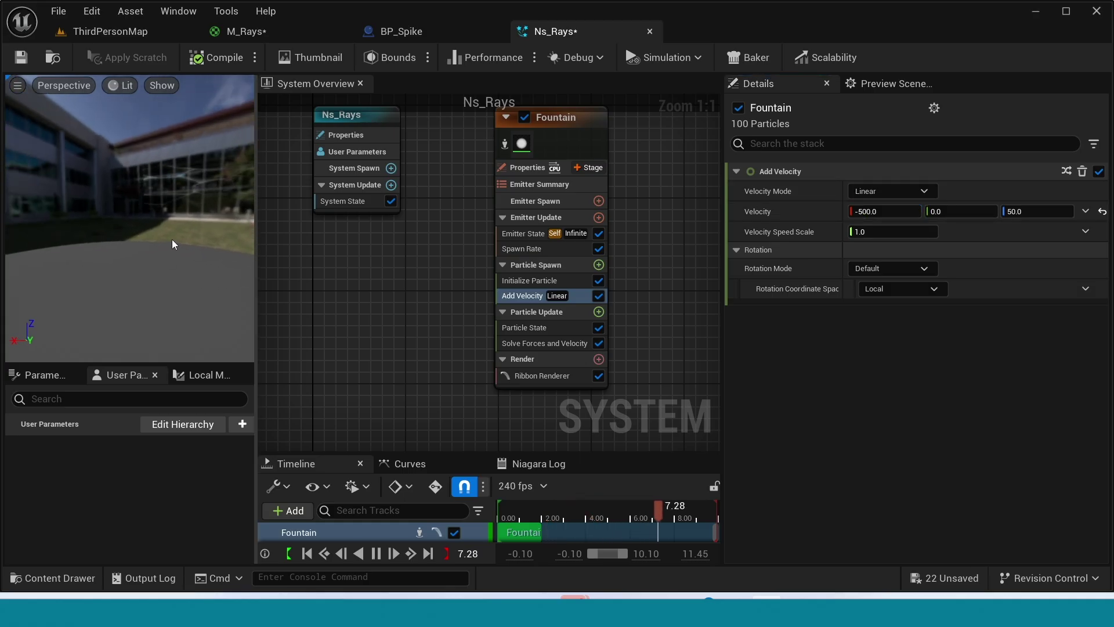
Add a Scale Ribbon Width module to Particle Update driven by a curve
left_click(599, 312)
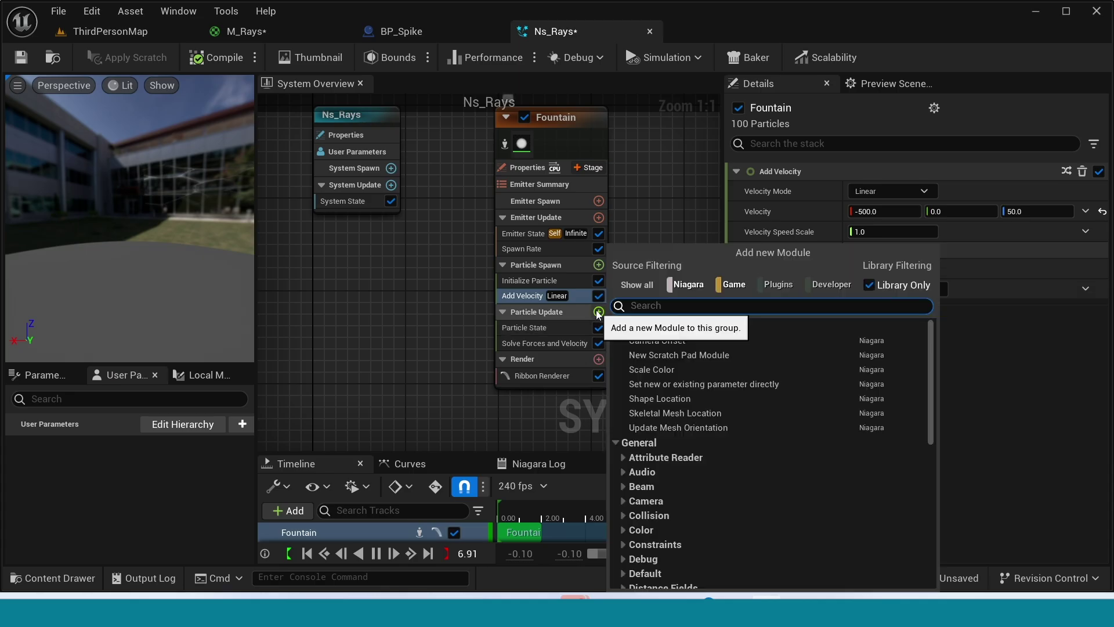
type("sca")
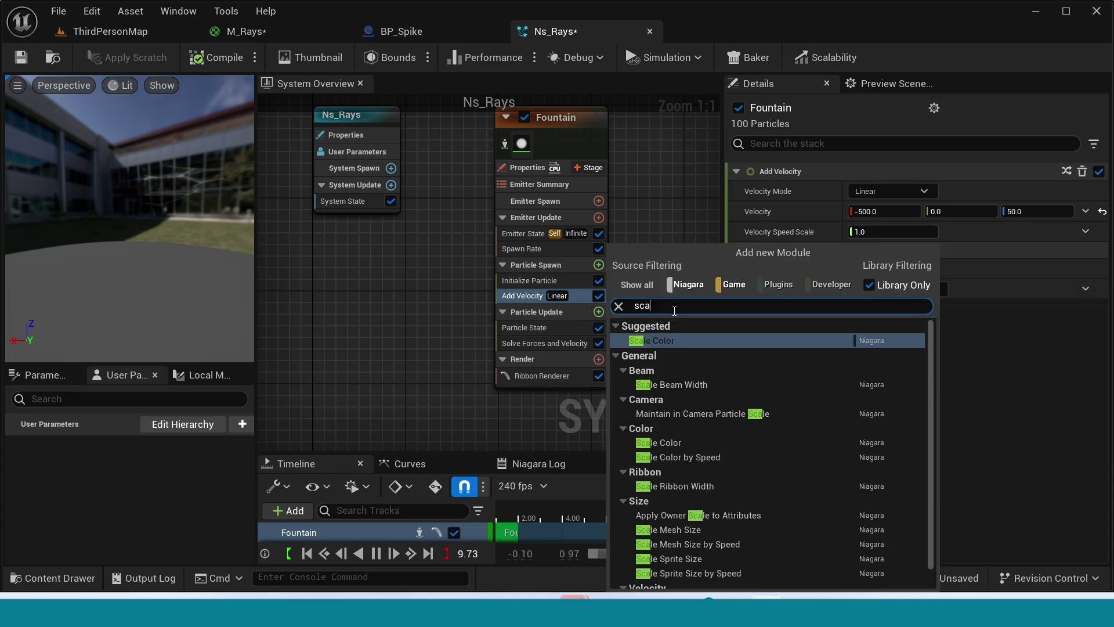
type("le")
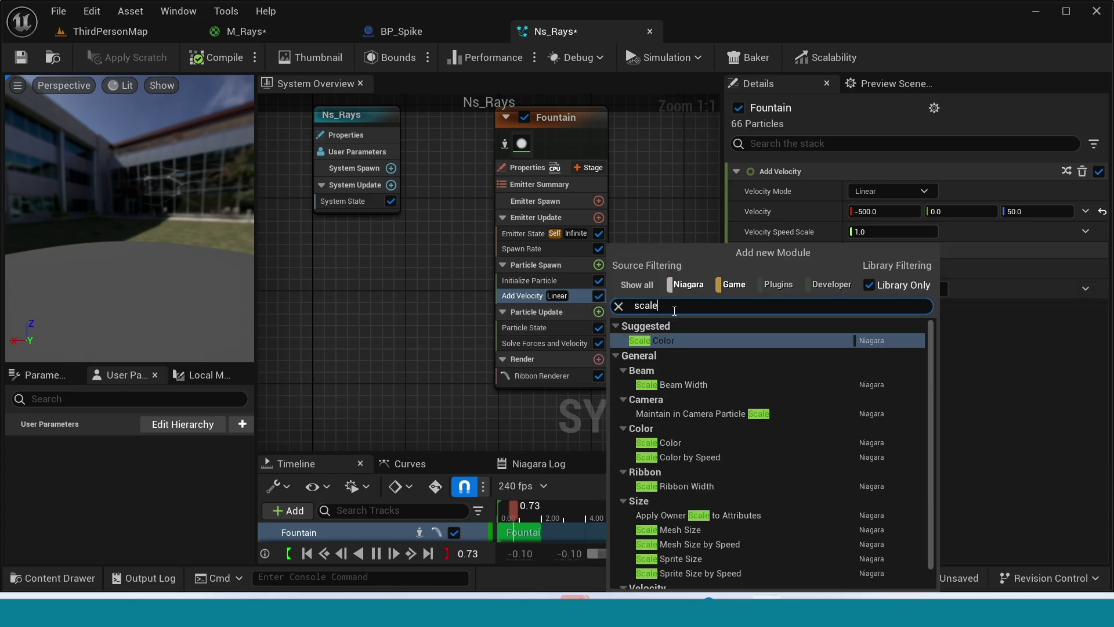
left_click(703, 488)
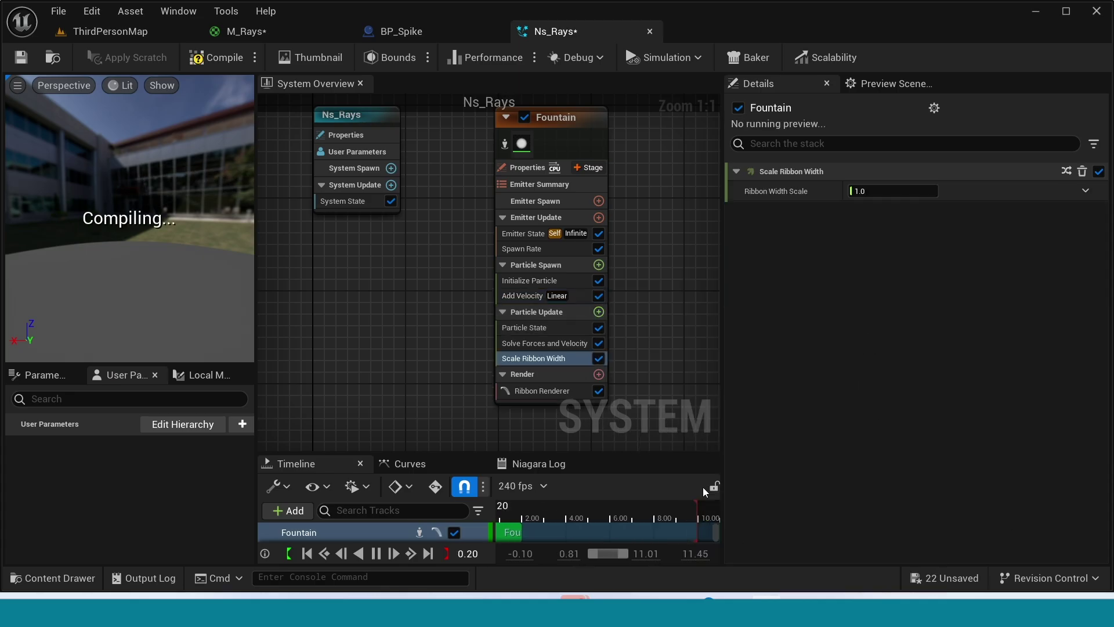
left_click(1086, 191)
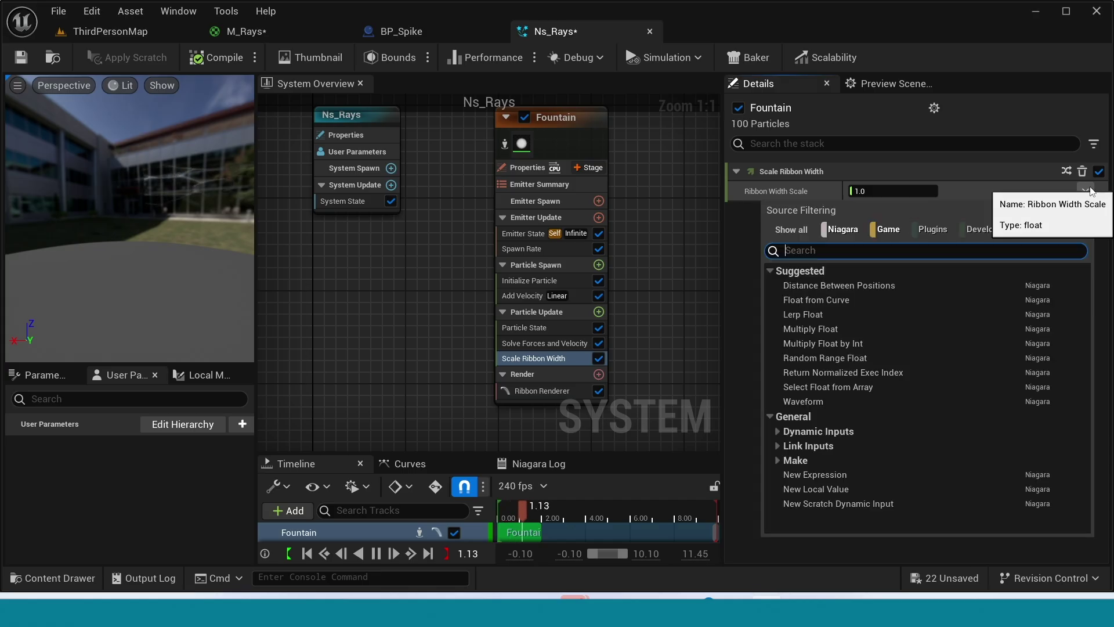
left_click(837, 300)
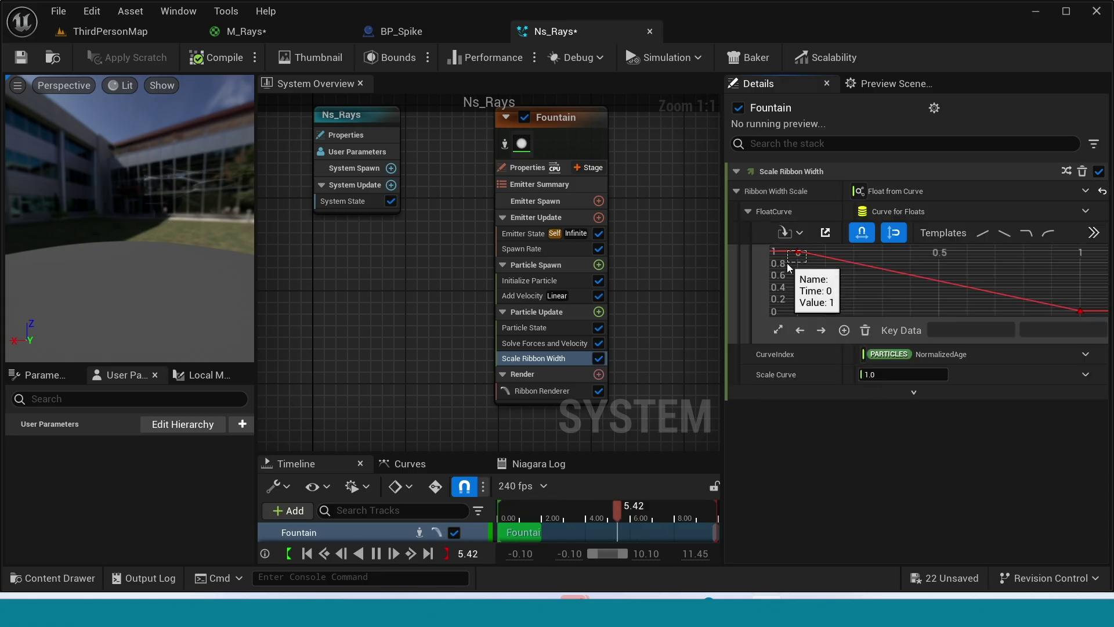
Set the first curve key to 0 and the last key to value 1 at time 0.5
left_click(798, 252)
left_click(1039, 331)
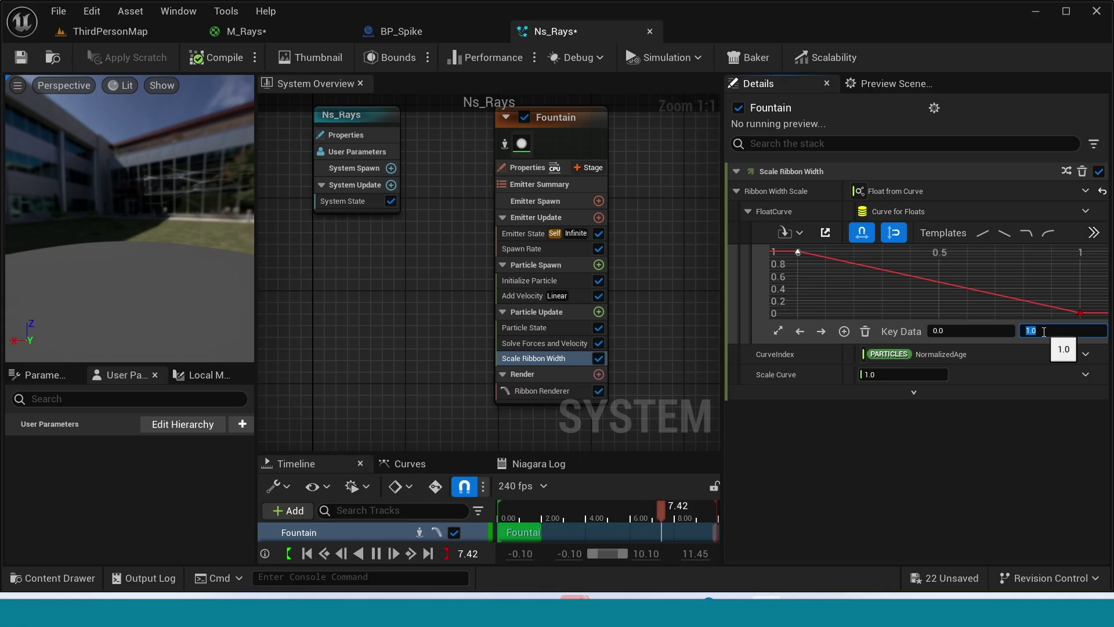
type("0")
key("Return")
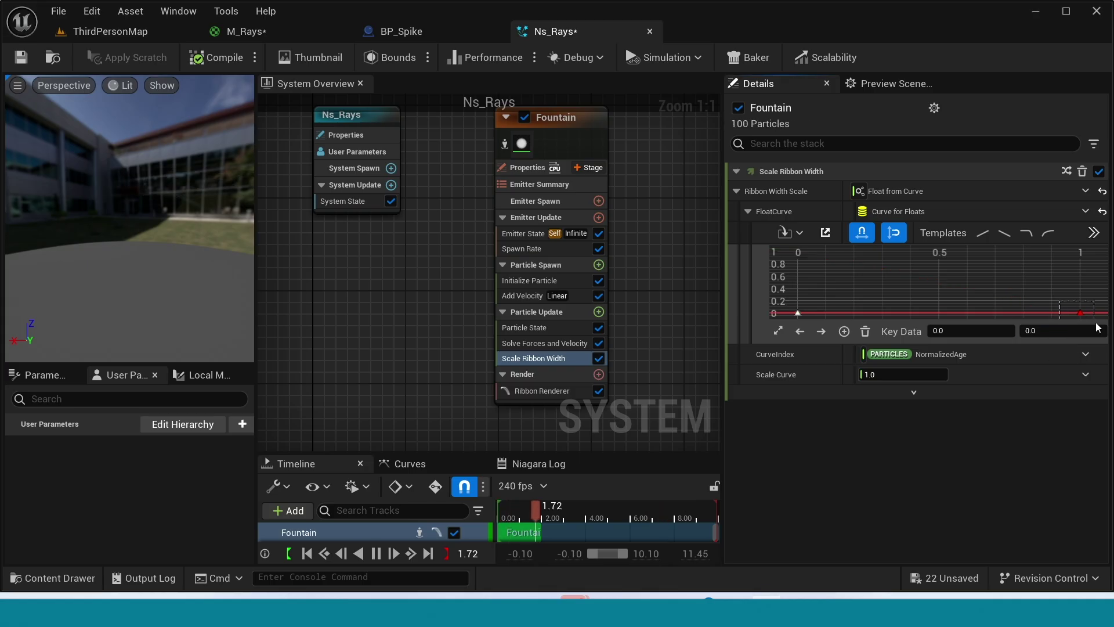
left_click(1048, 329)
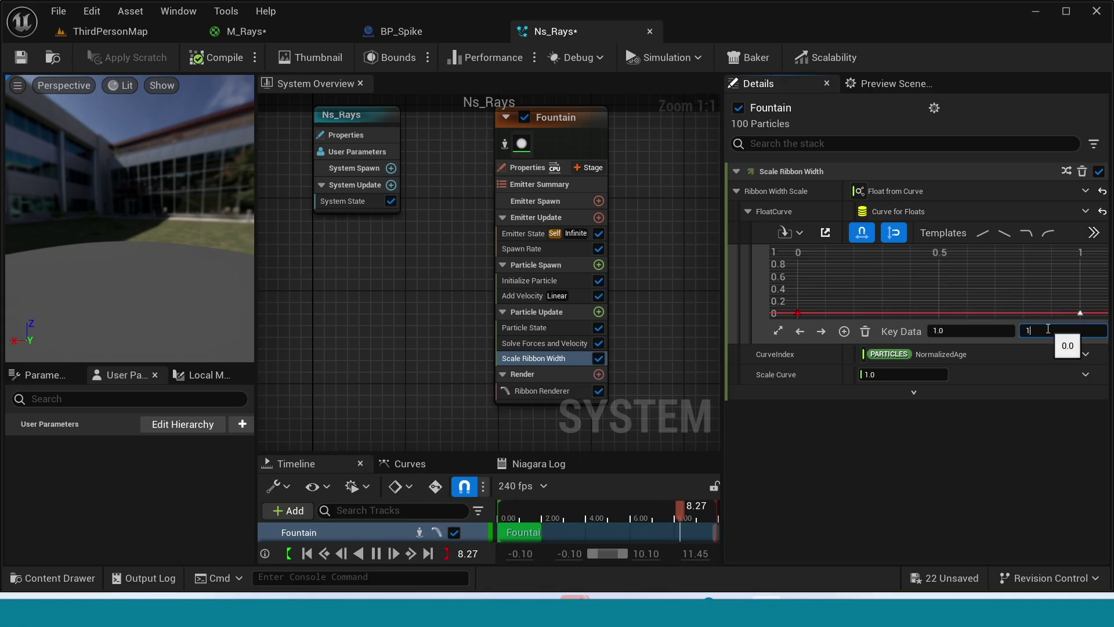
type("1")
key("Return")
left_click(991, 333)
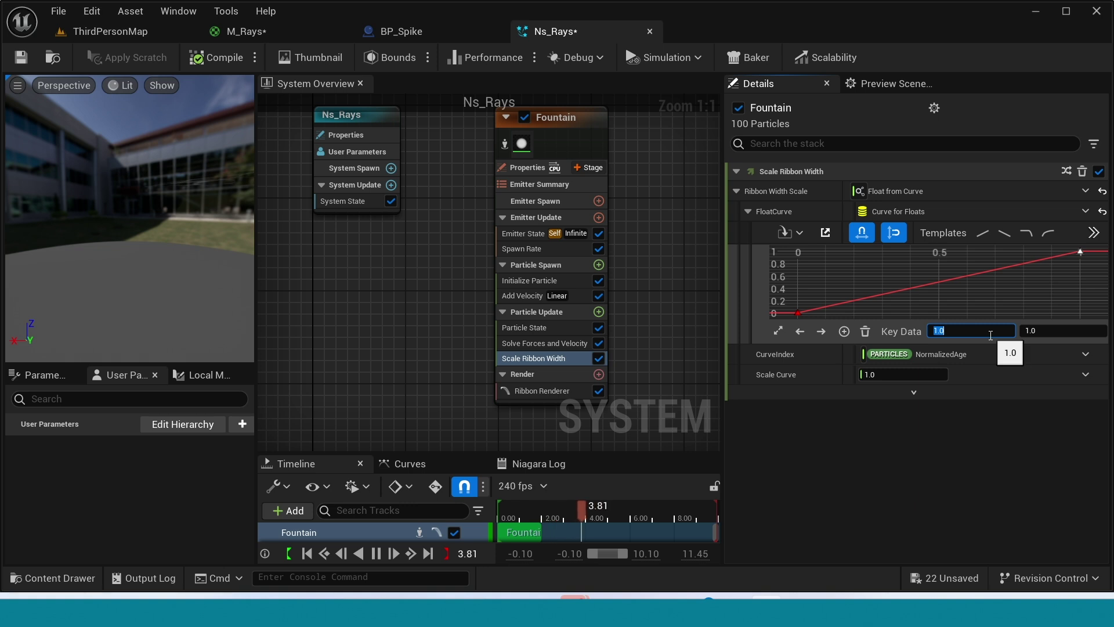
type("0.5")
key("Return")
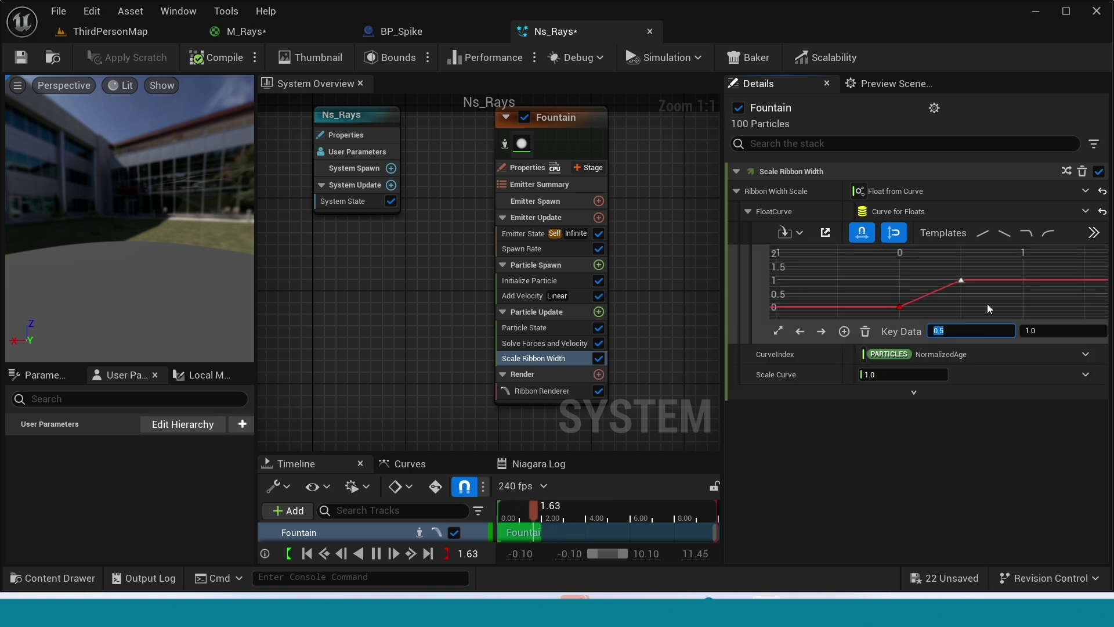
Give both keys Auto tangents and steepen the rise from the starting key
left_click_drag(882, 314, 873, 319)
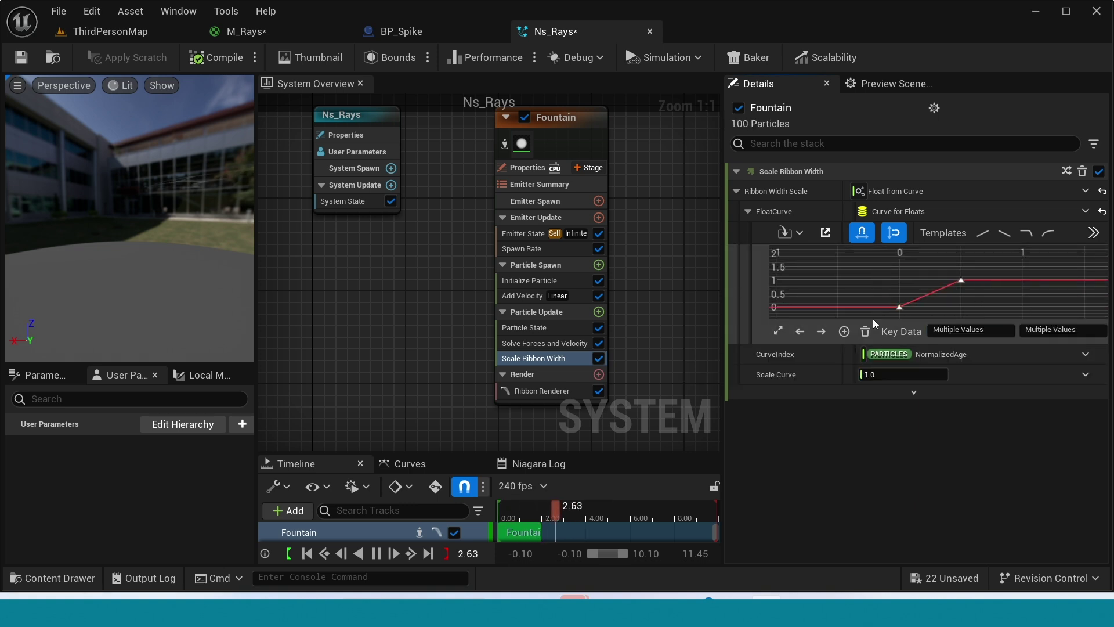
right_click(963, 278)
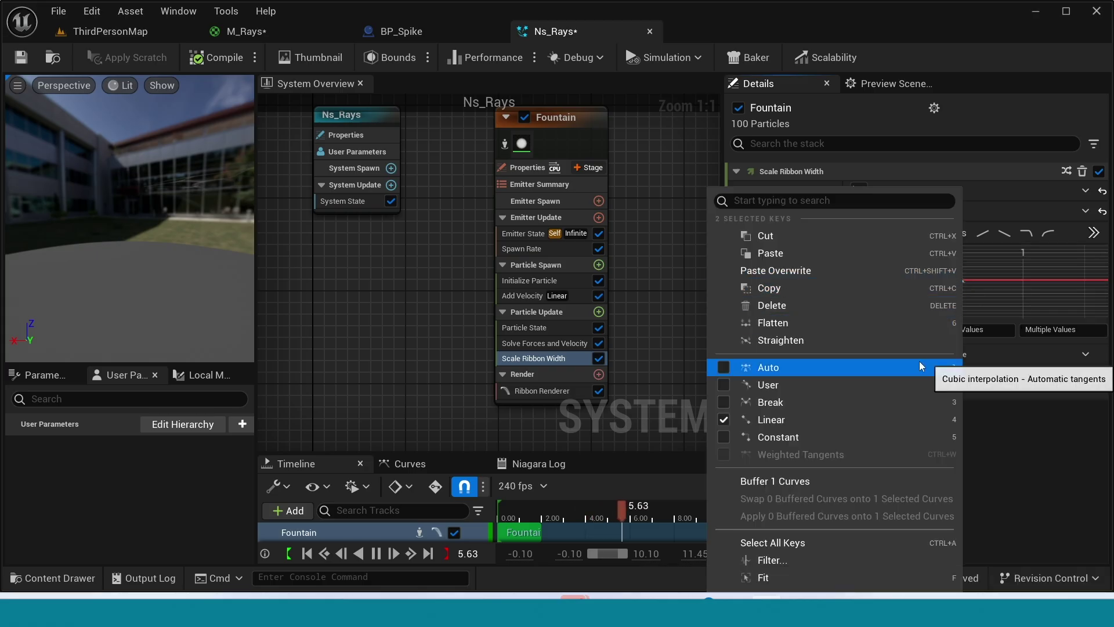
left_click(920, 361)
left_click(961, 281)
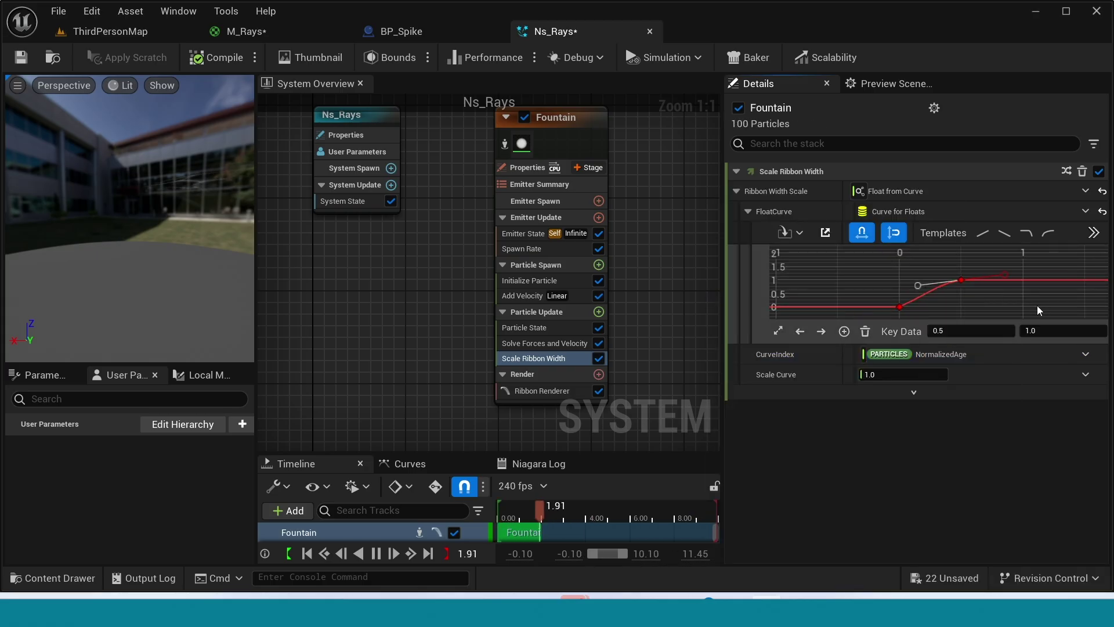
left_click(899, 306)
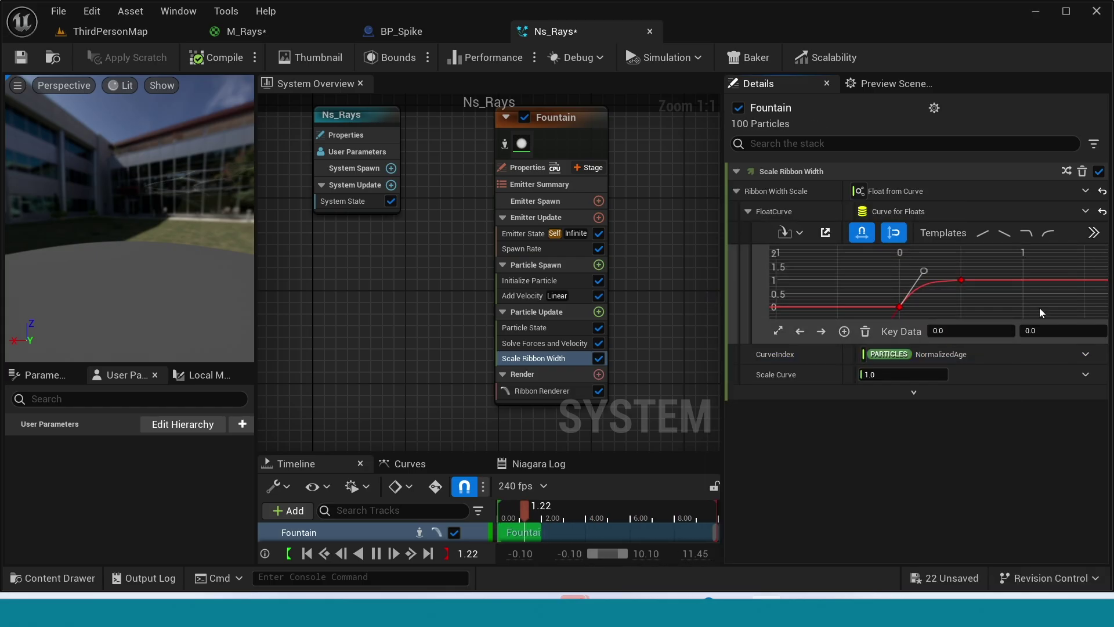
left_click_drag(922, 296, 924, 271)
left_click(599, 312)
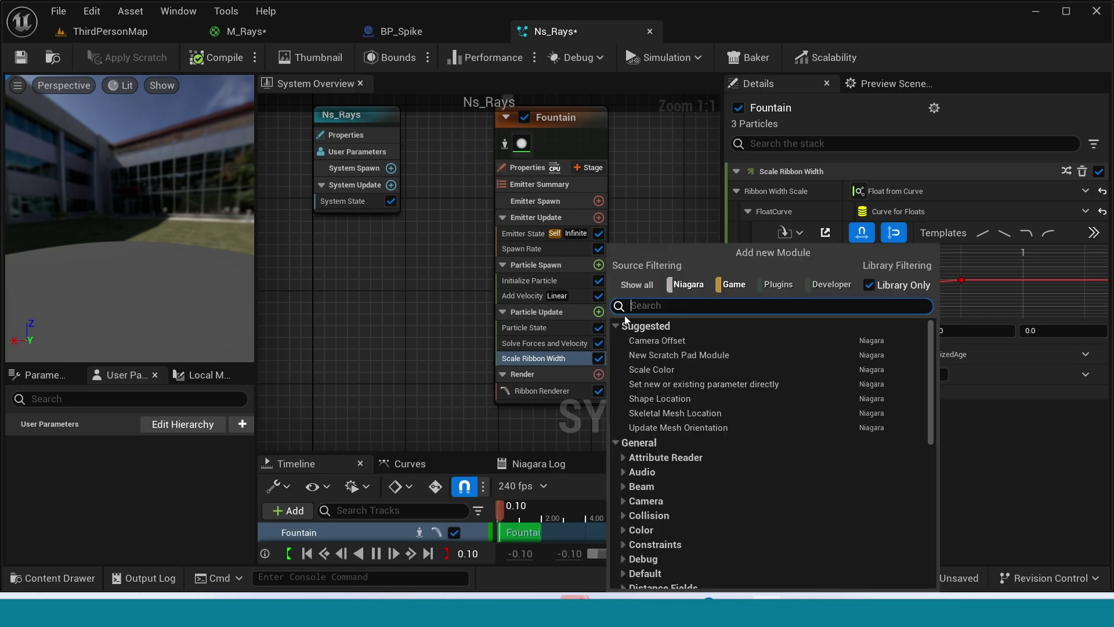
Add a Dynamic Material Parameters module to Particle Update with X and Y set to 0.5
type("d")
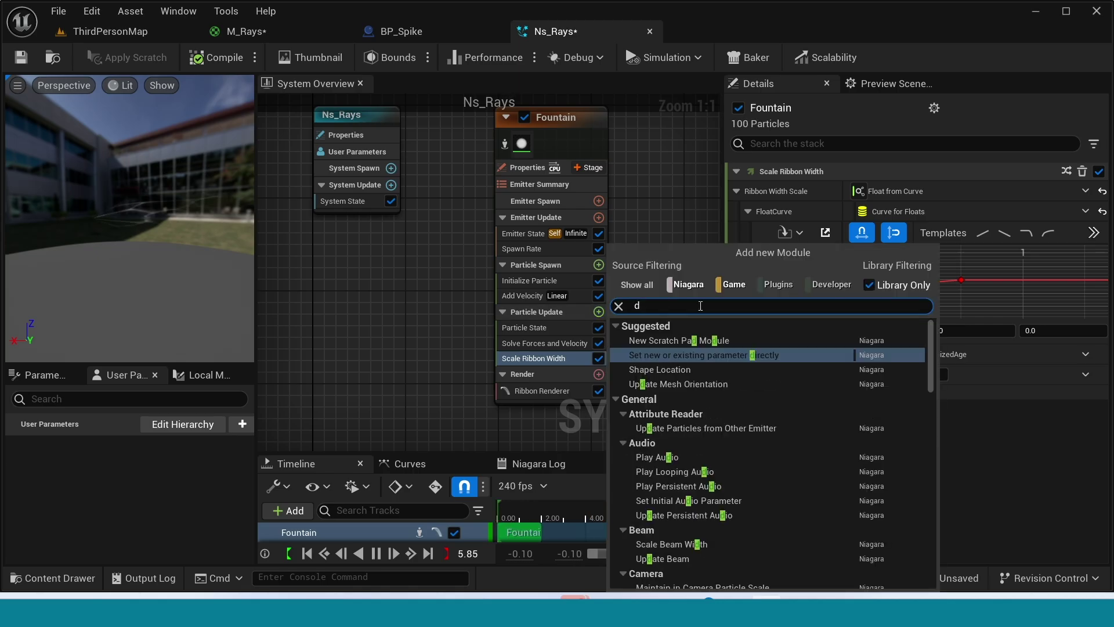
type("y")
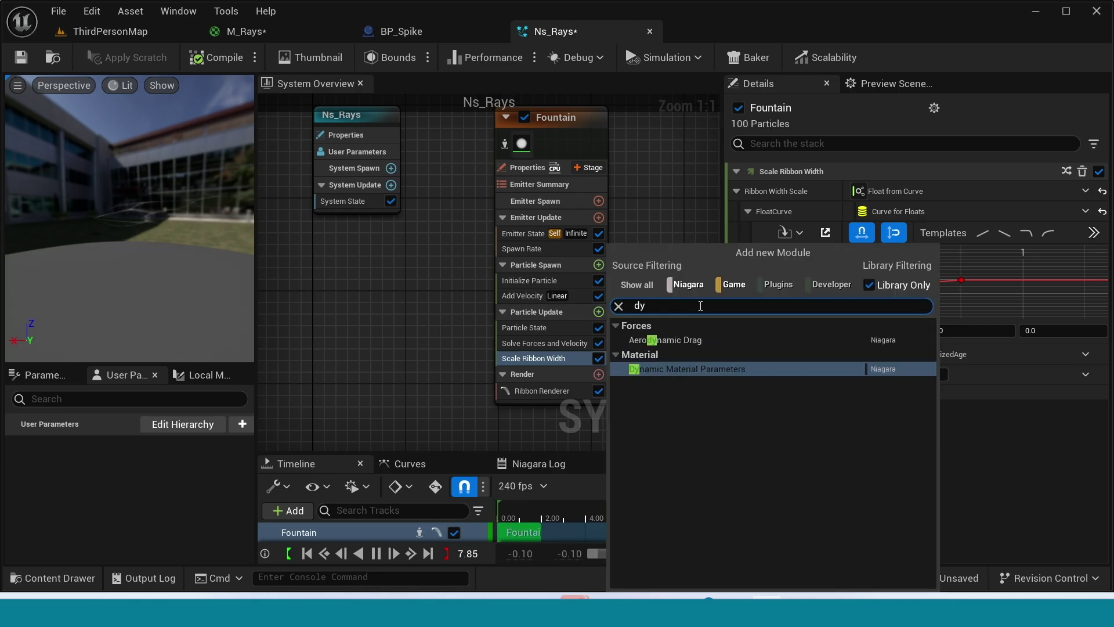
left_click(726, 370)
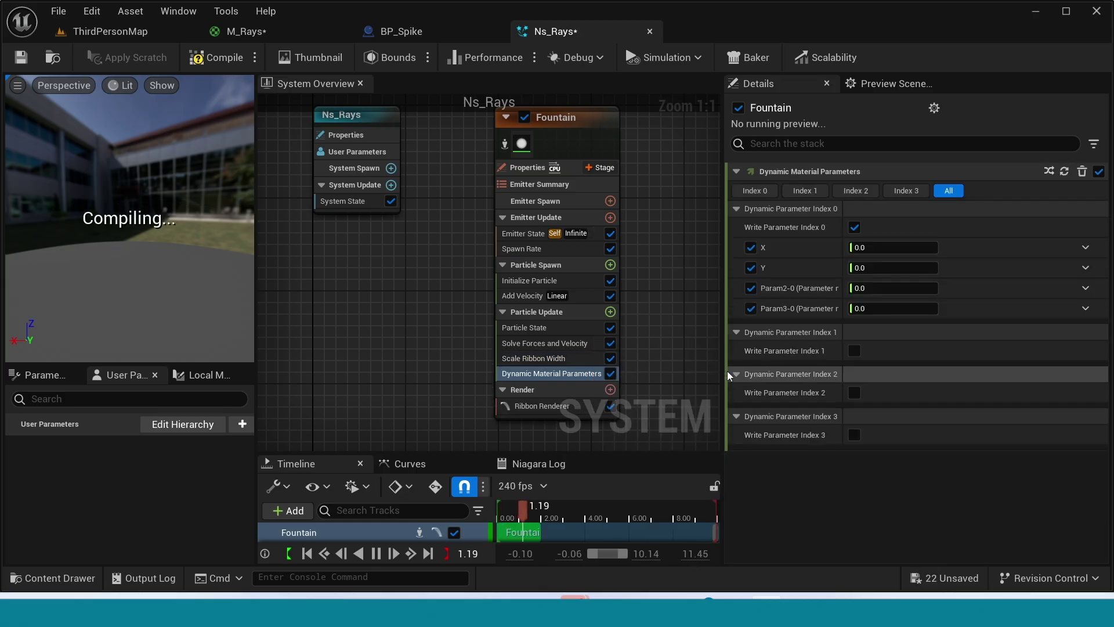
left_click(904, 248)
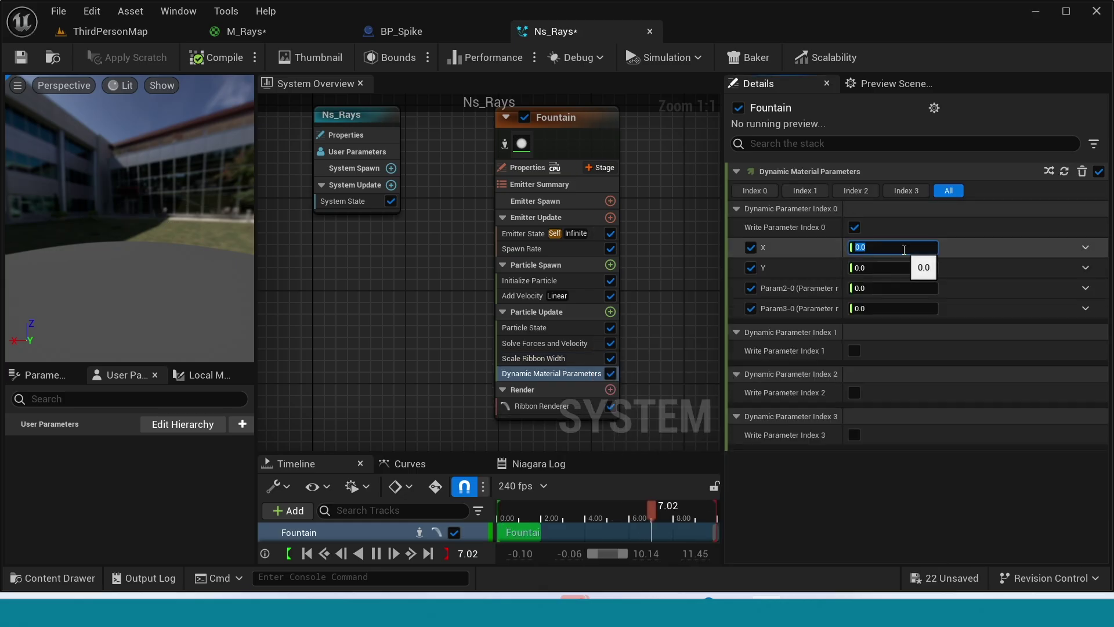
type(".5")
key("Return")
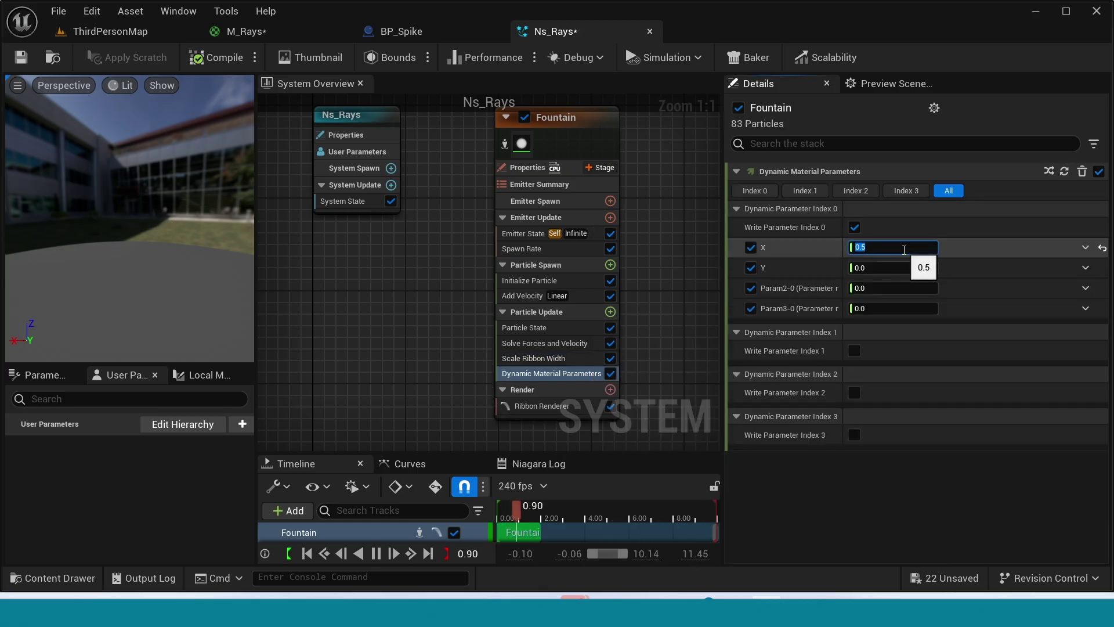
left_click(901, 268)
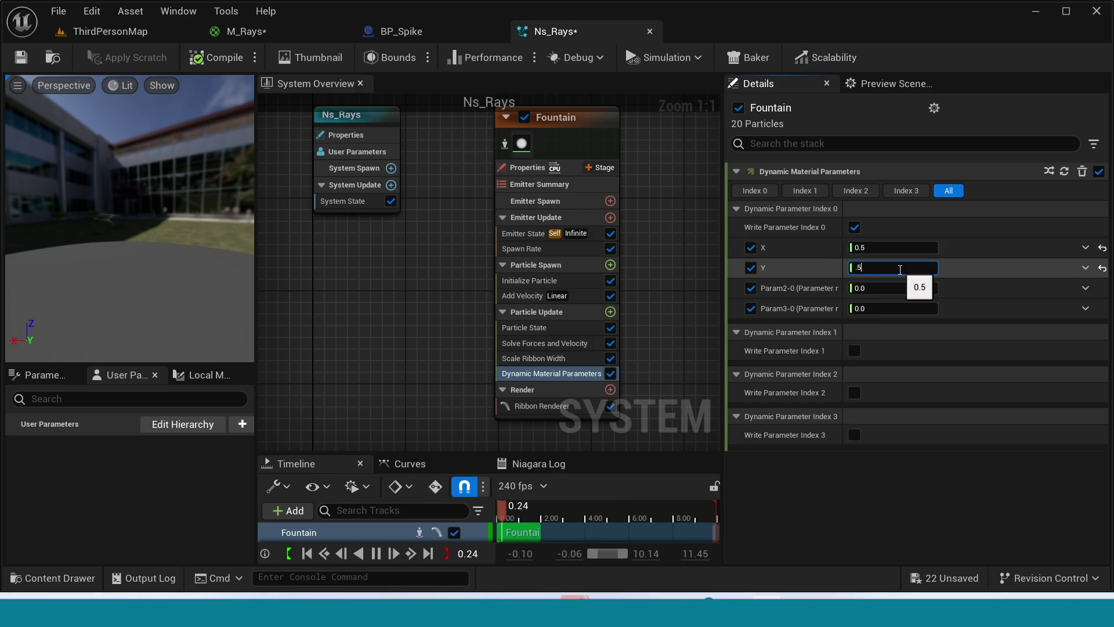
type(".5")
key("Return")
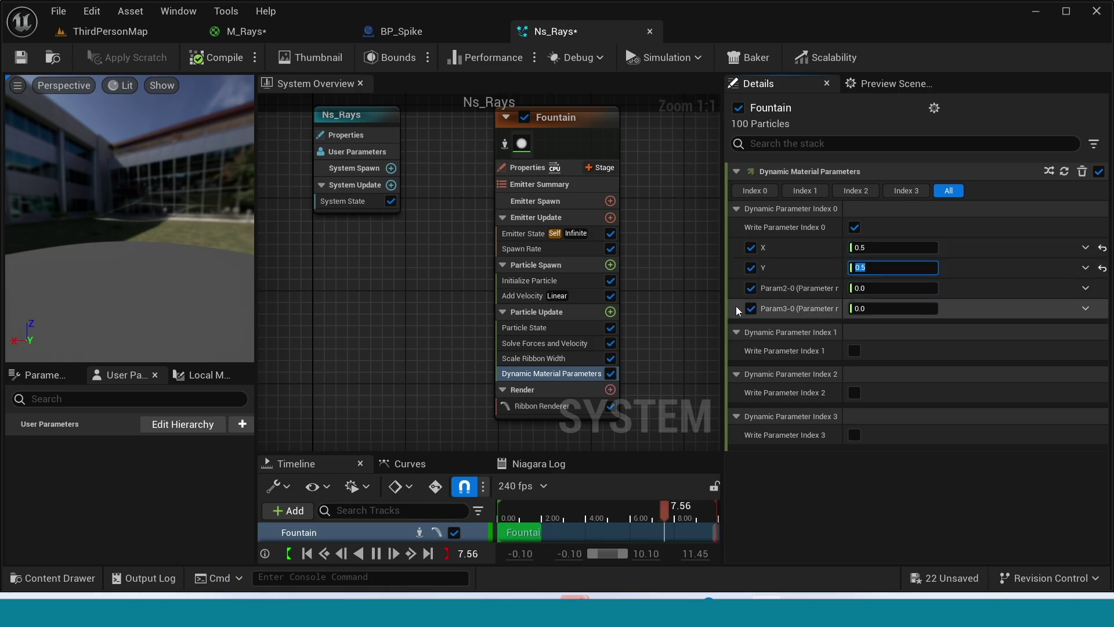
left_click(614, 315)
type("colo")
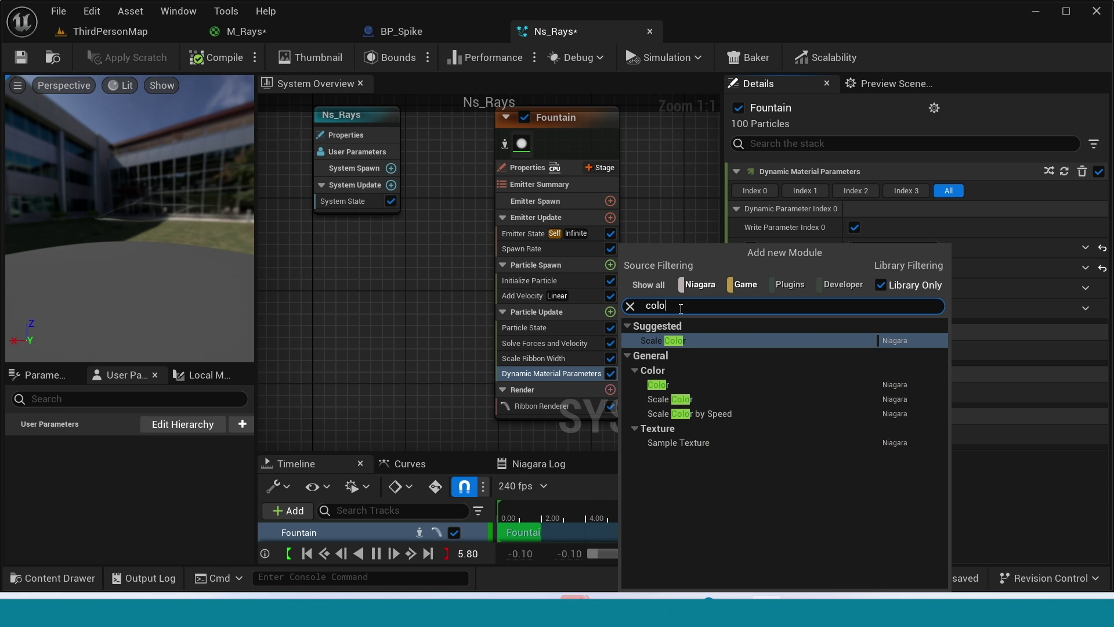
type("r")
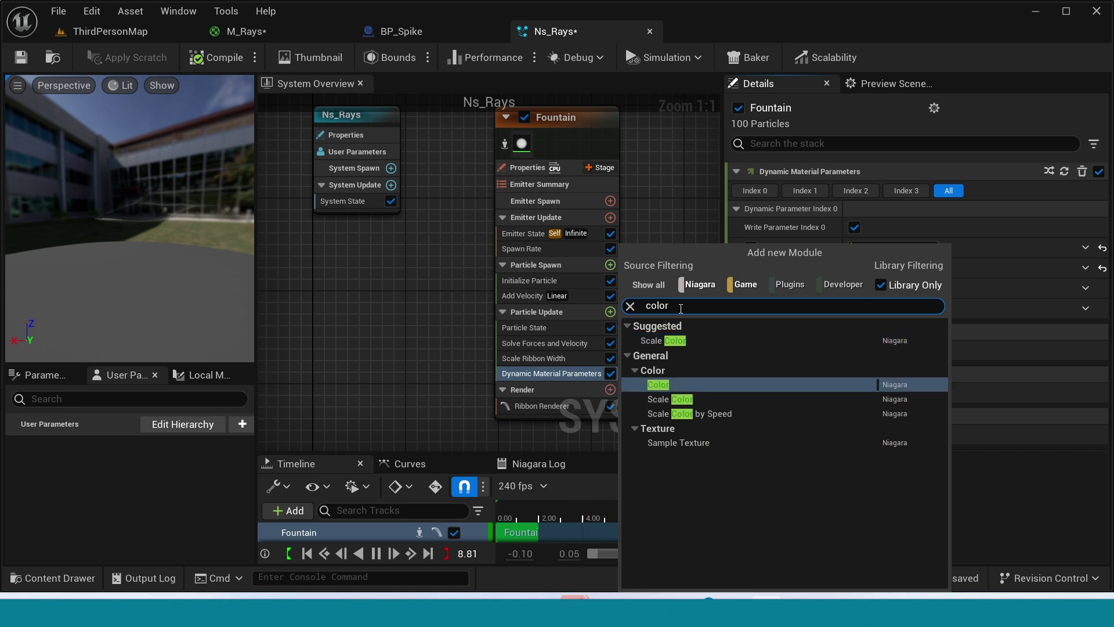
Add a Color module to Particle Update driven by Color from Curve
left_click(677, 383)
left_click(1085, 191)
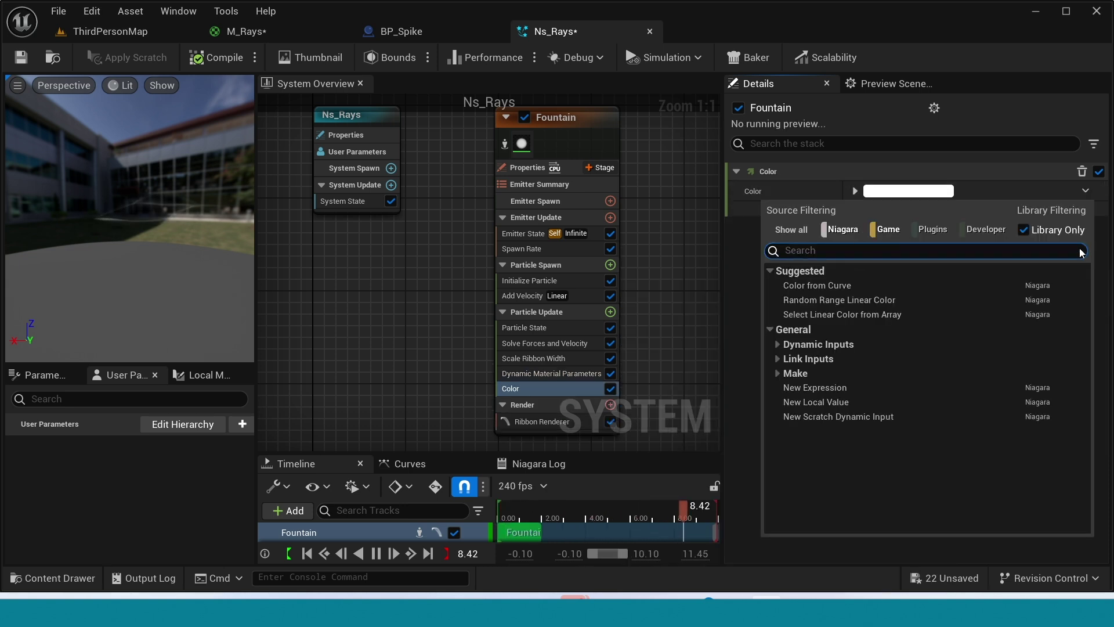
left_click(858, 286)
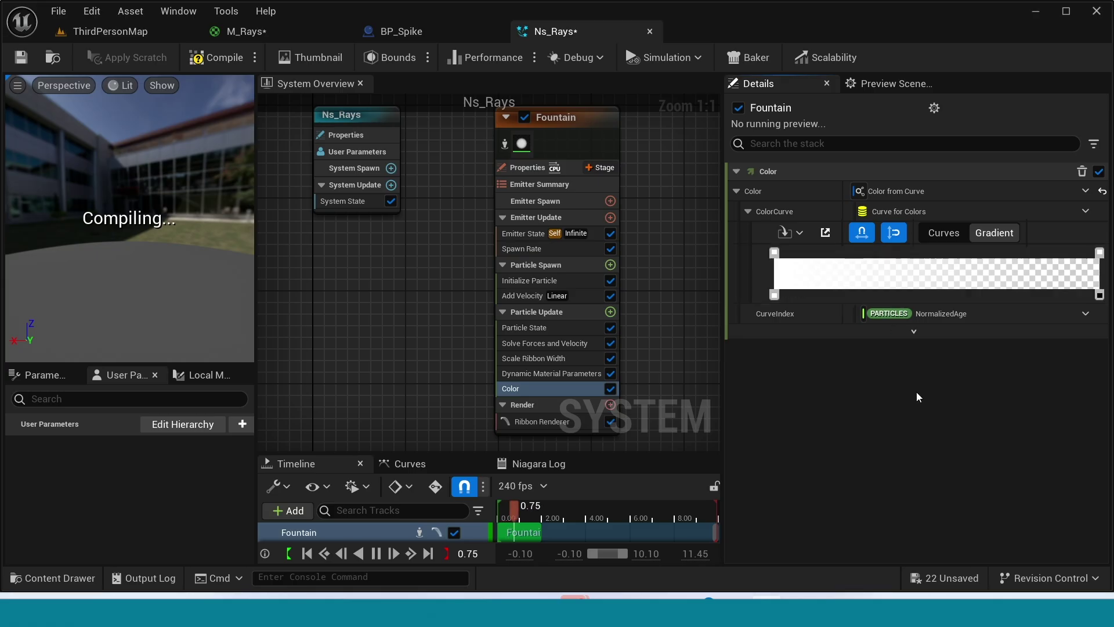
Make the gradient's starting stop orange and add a stop so orange fades earlier
left_click(775, 254)
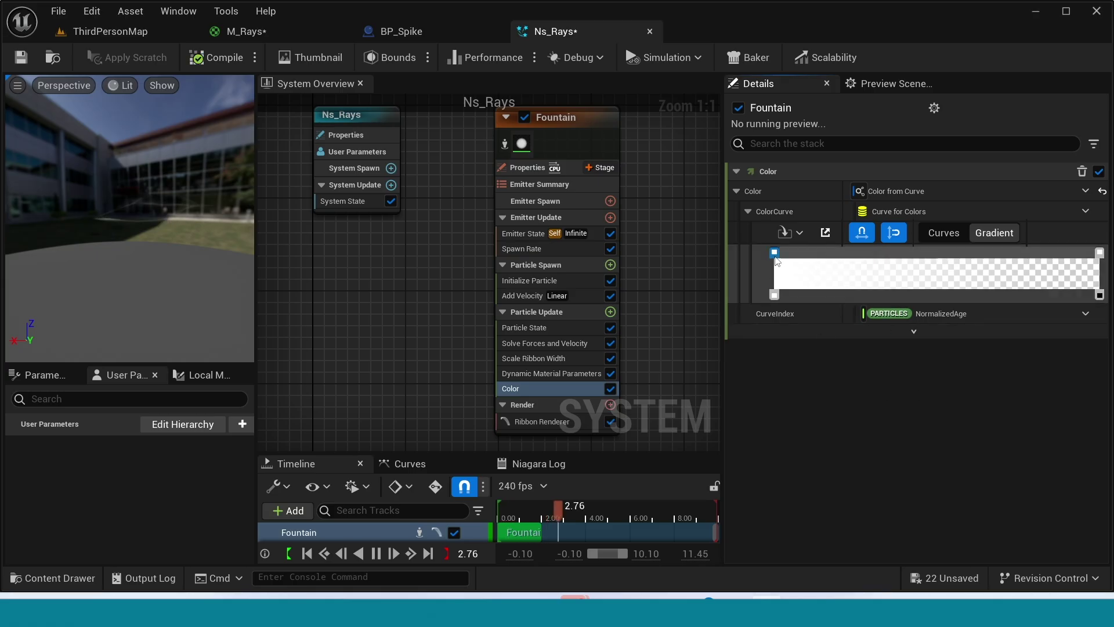
double_click(775, 258)
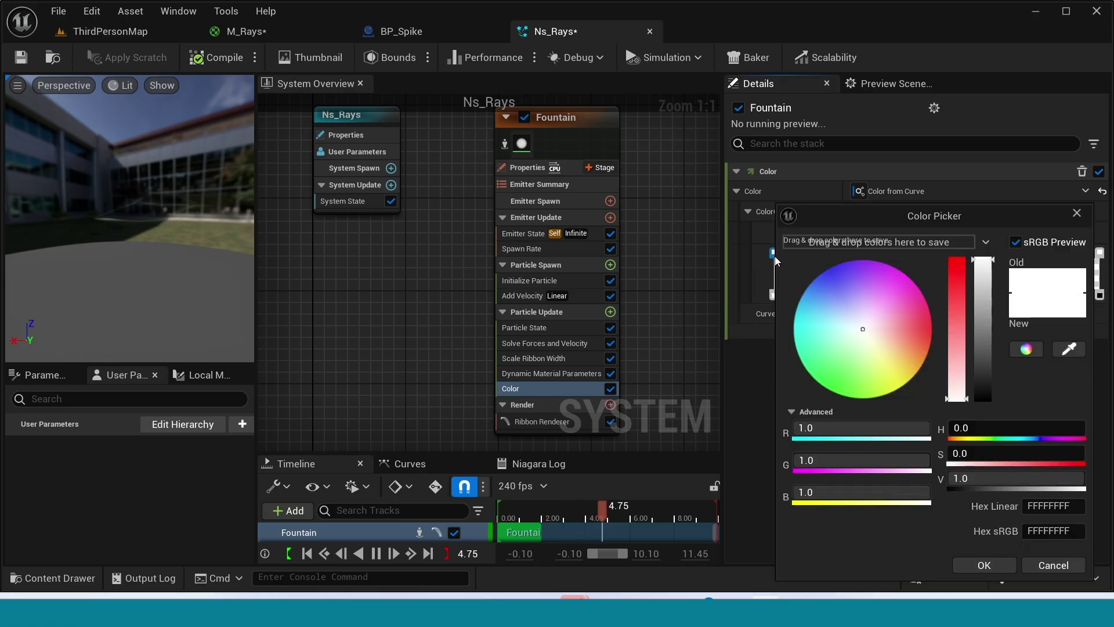
left_click_drag(922, 343, 928, 360)
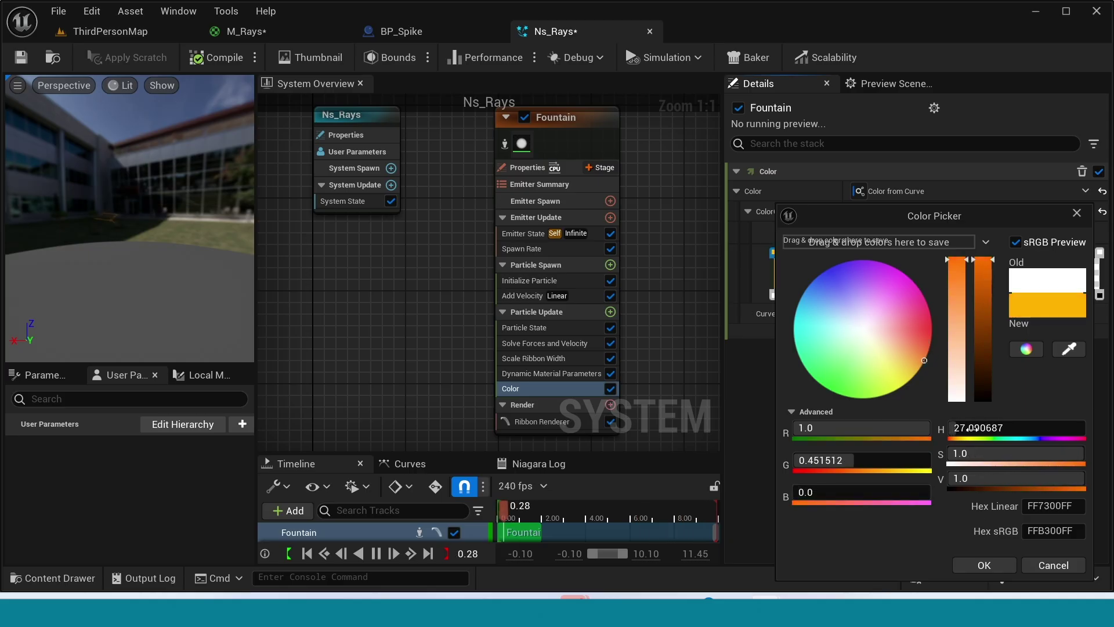
left_click(984, 565)
left_click(972, 252)
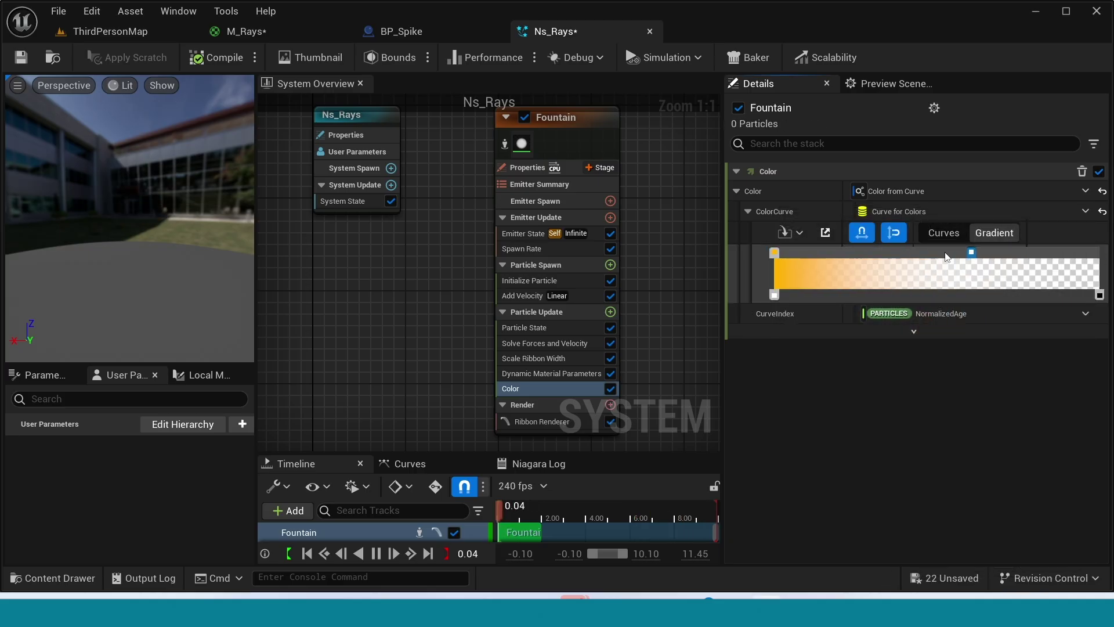
left_click_drag(972, 253, 859, 254)
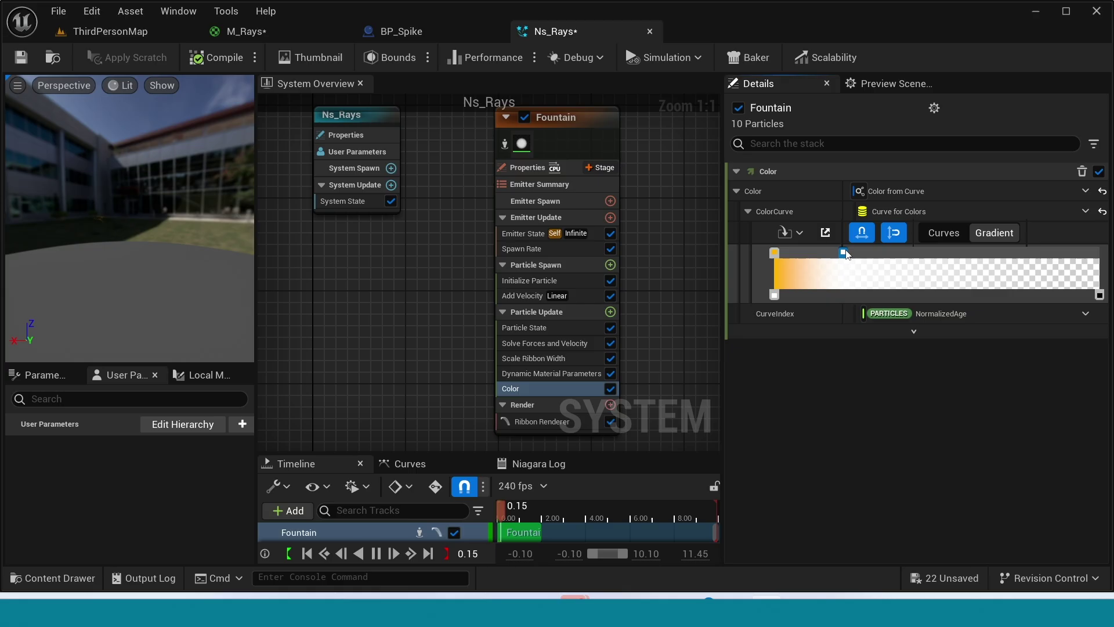
Make the new gradient stop pink-red and raise its brightness value to 10
double_click(854, 253)
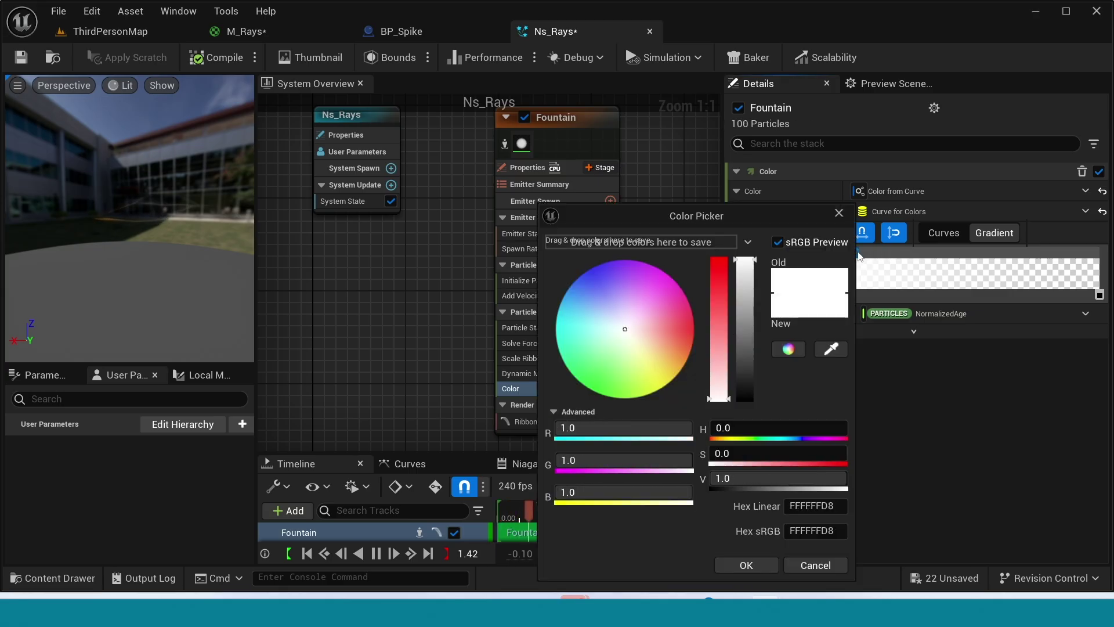
left_click_drag(688, 327, 701, 319)
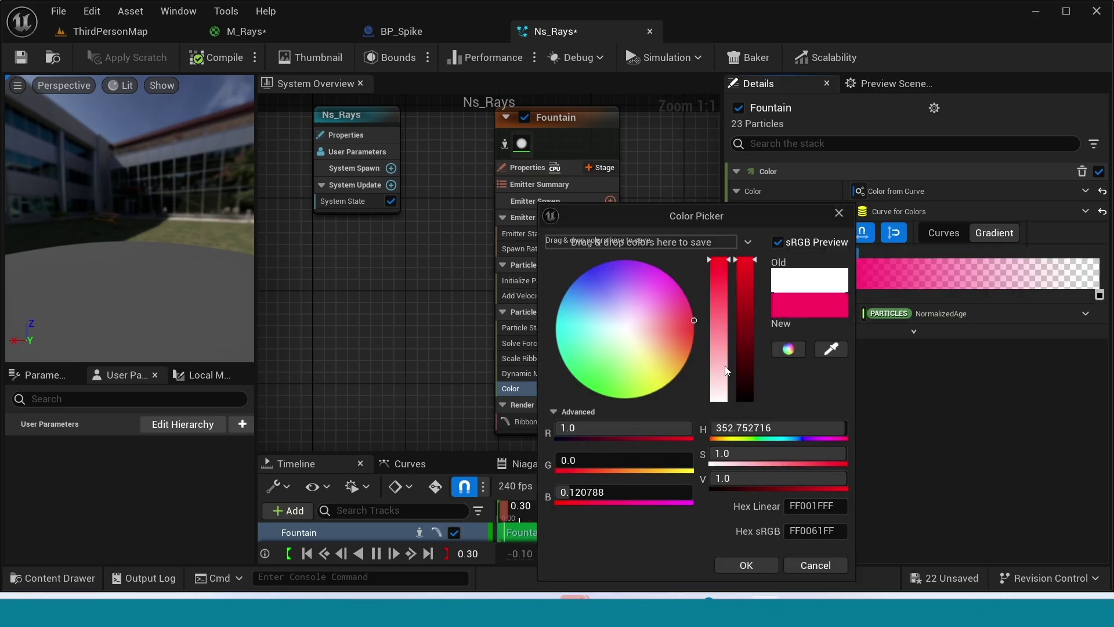
left_click(747, 566)
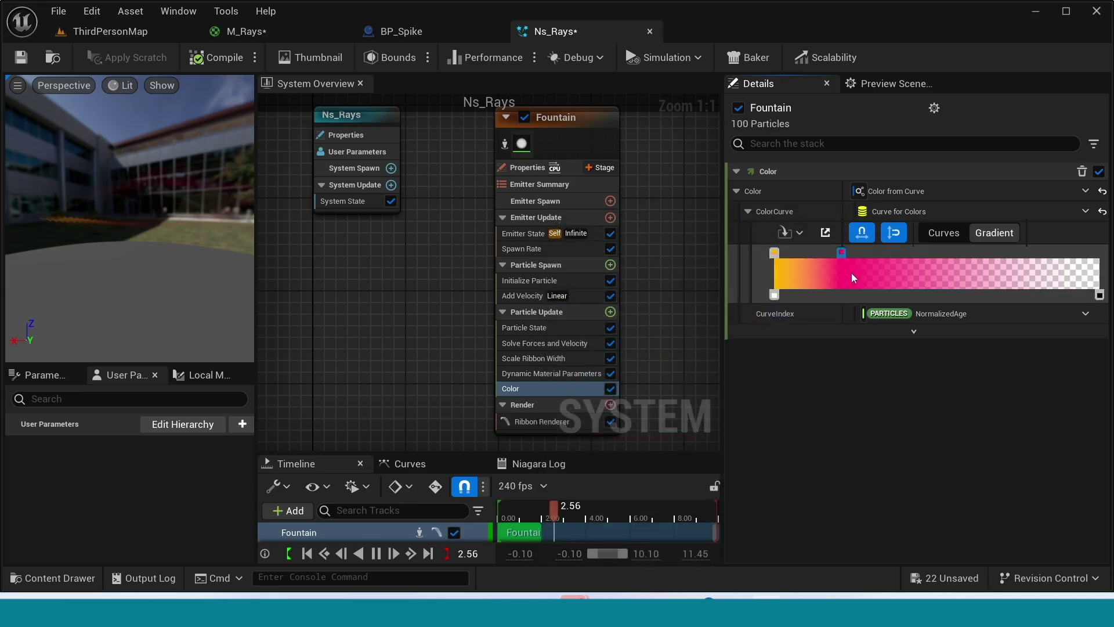
double_click(853, 253)
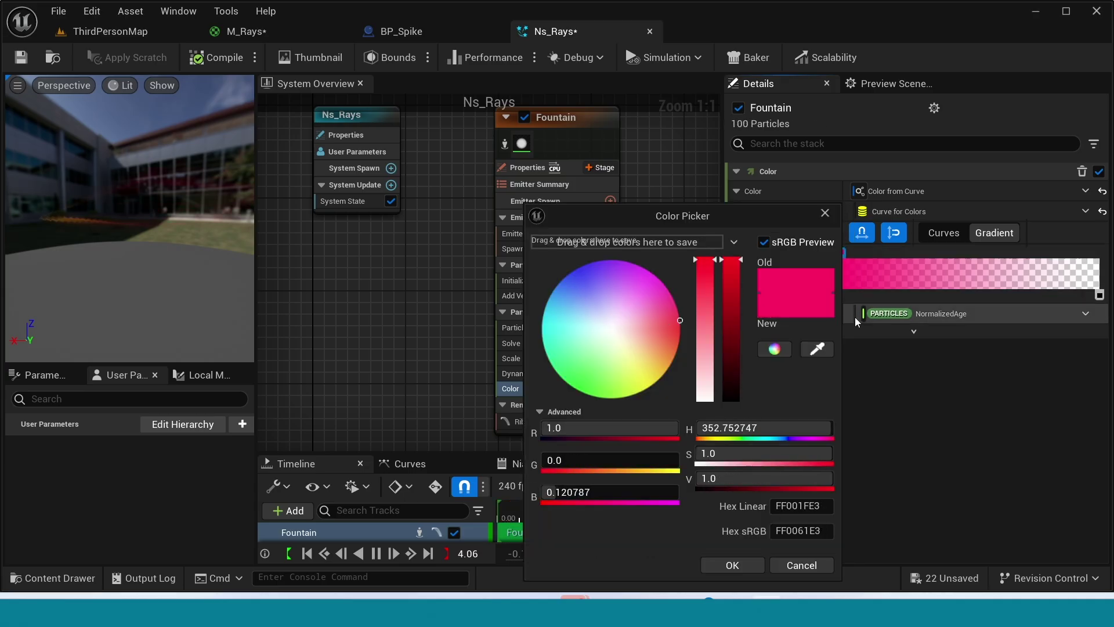
left_click(718, 479)
type("10")
key("Return")
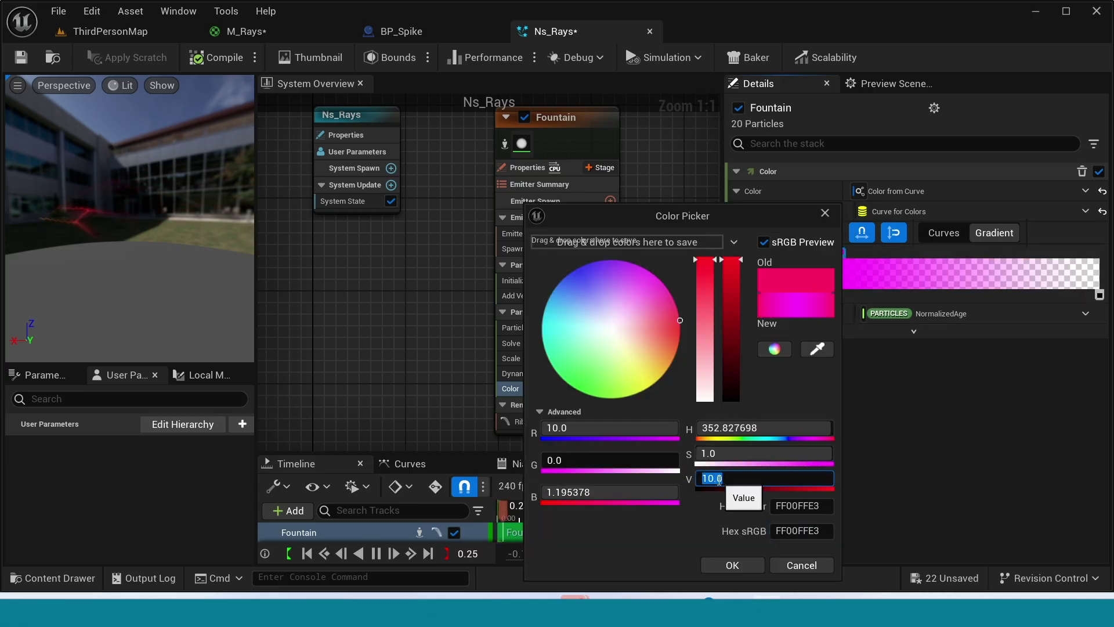
left_click(732, 566)
Raise the orange gradient stop's brightness value to 50
double_click(775, 254)
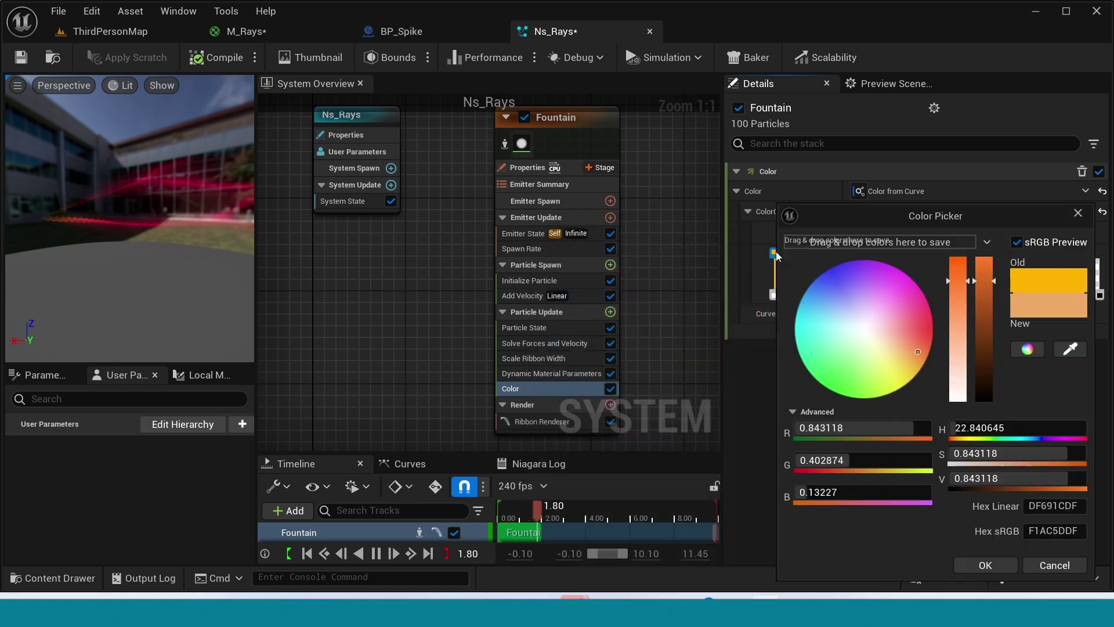
left_click(982, 477)
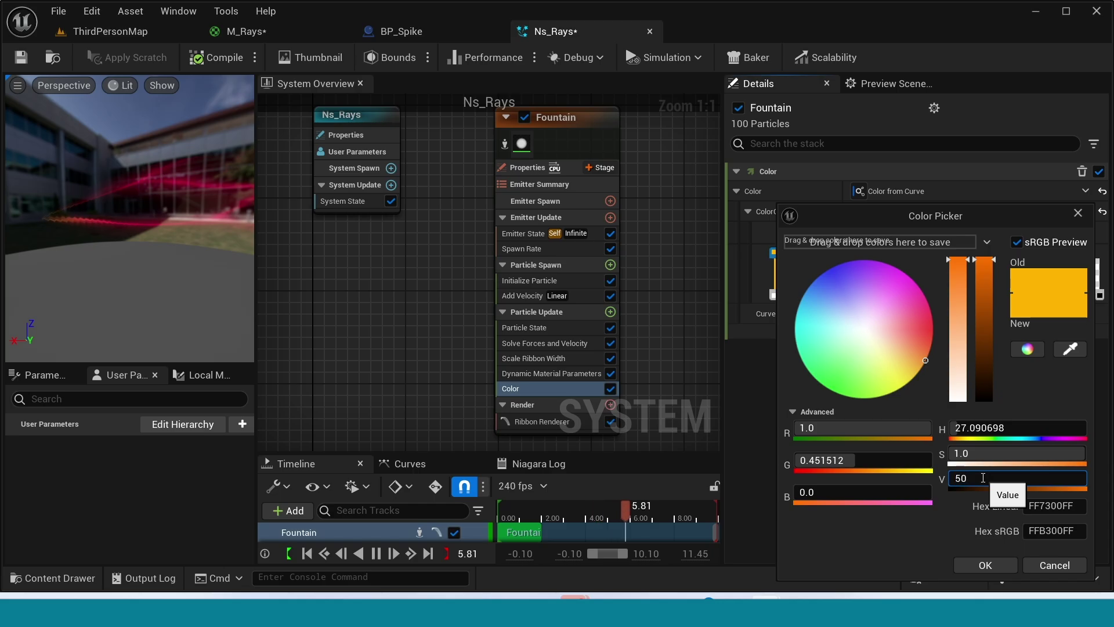
key("Return")
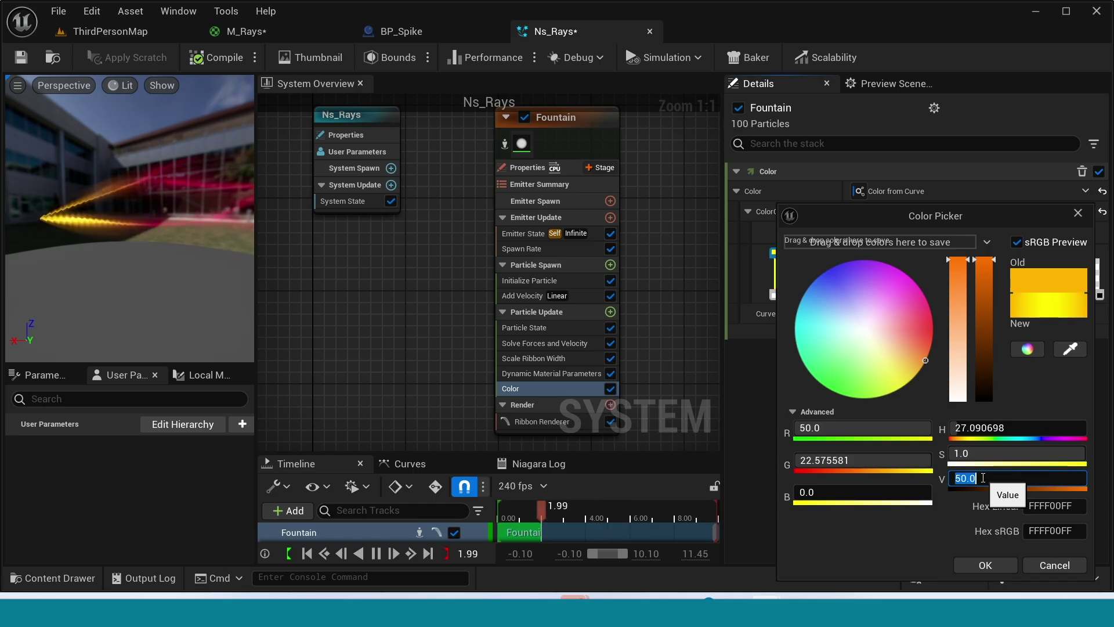
left_click(987, 565)
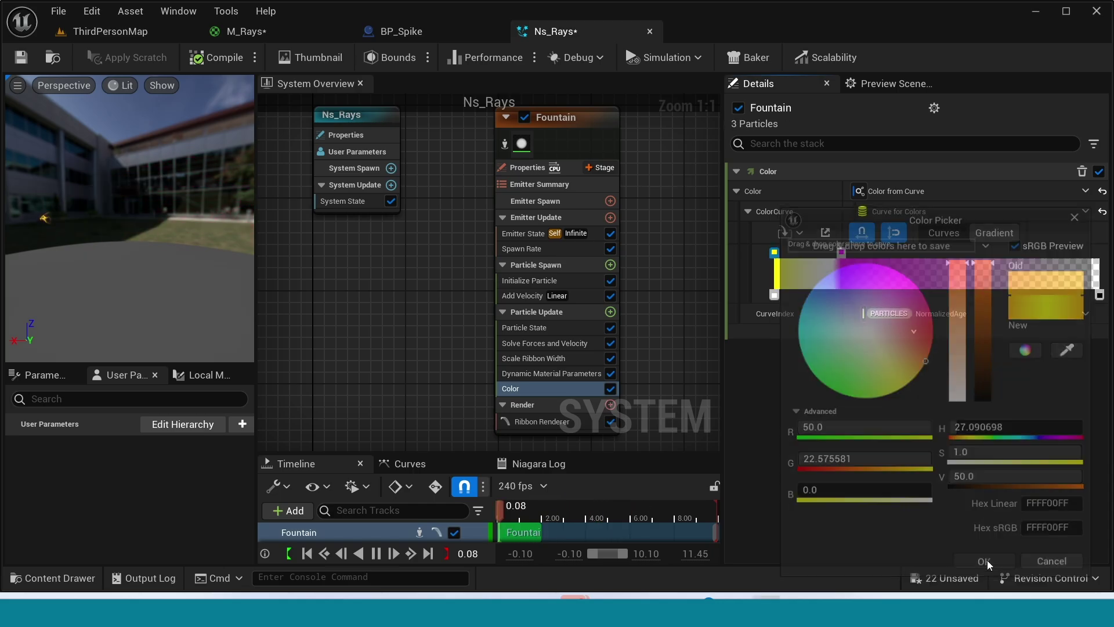
left_click_drag(175, 284, 170, 279)
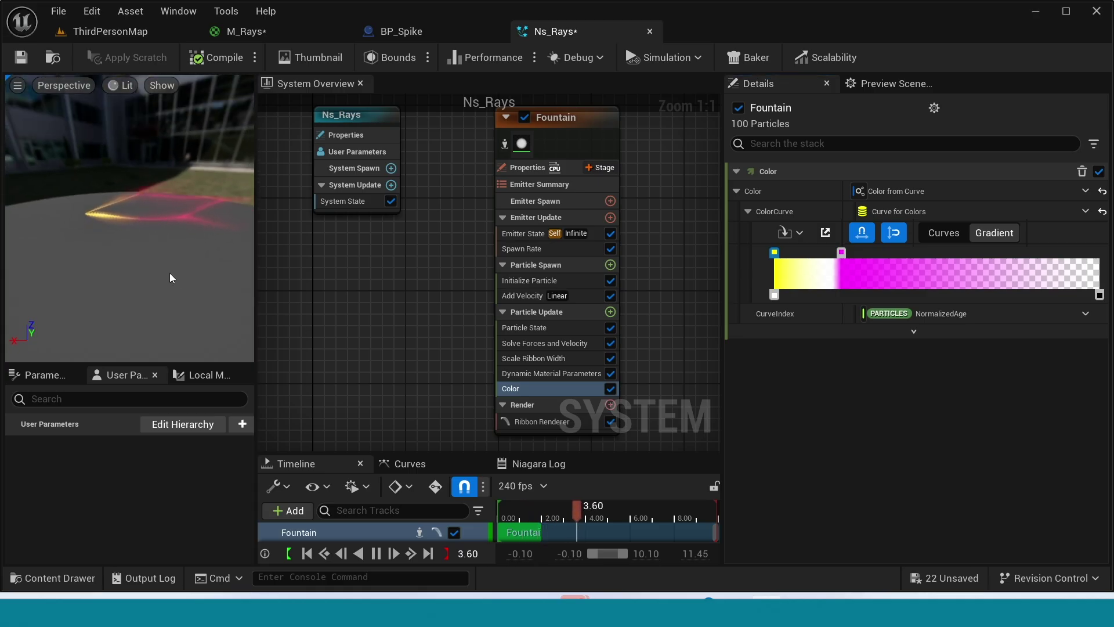
Try -1000 for Add Velocity X, undo back to -500, then bring up M_Rays
left_click(523, 295)
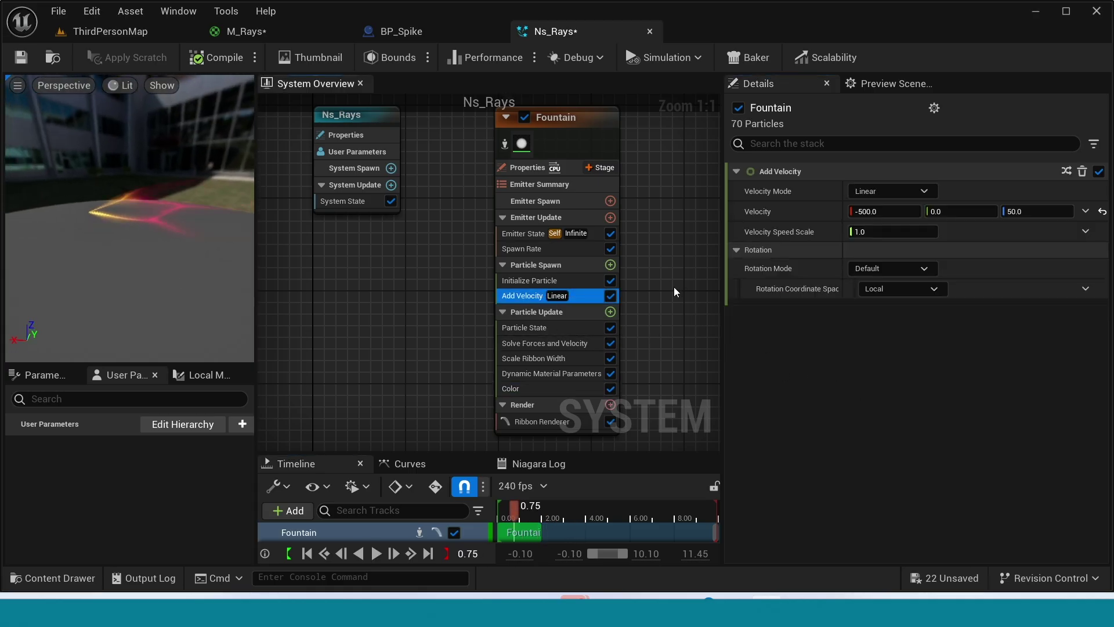
left_click(904, 213)
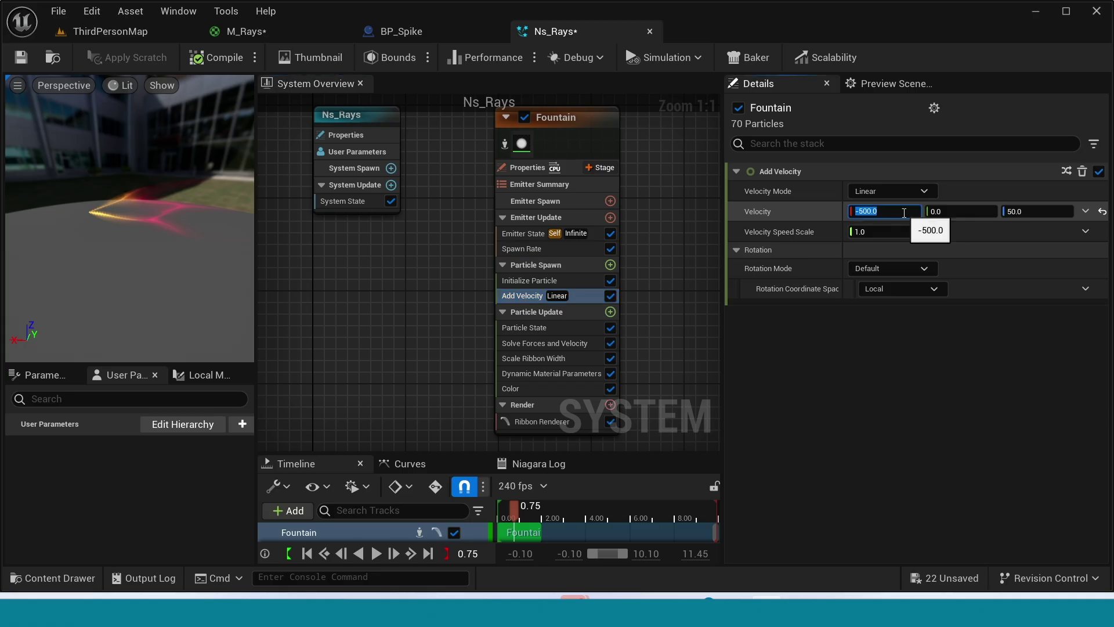
type("-100")
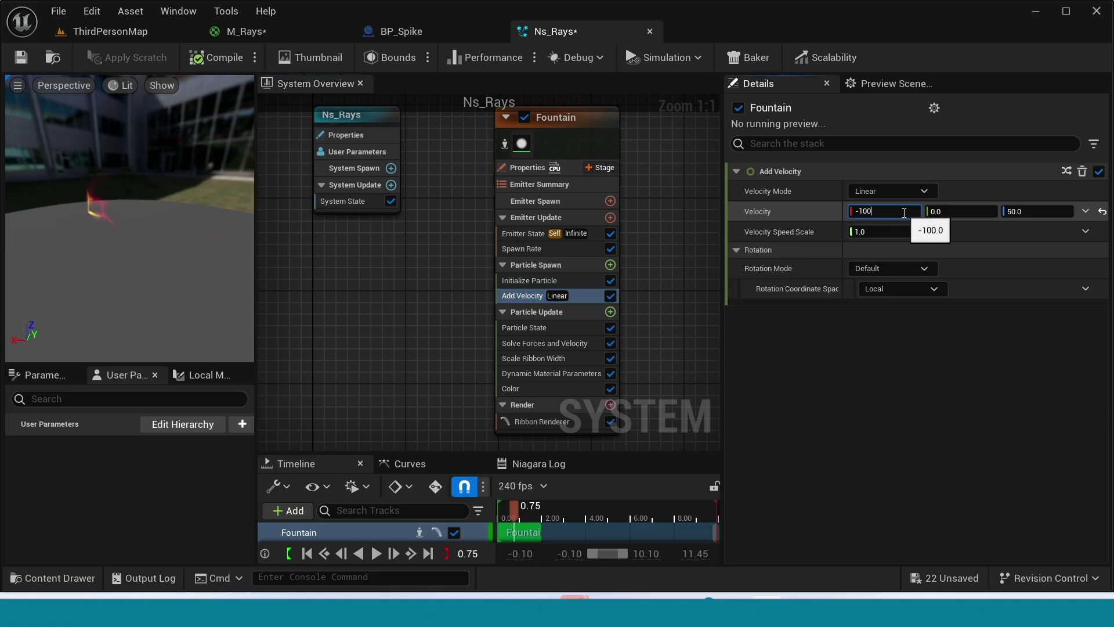
type("0")
key("Return")
key("ctrl+z")
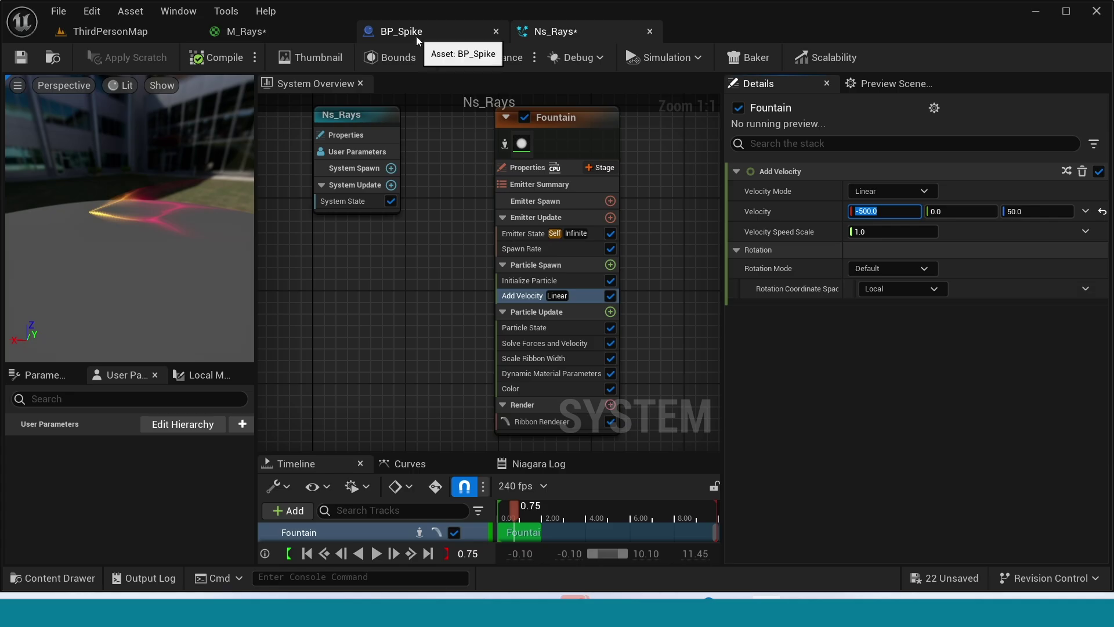
left_click(284, 32)
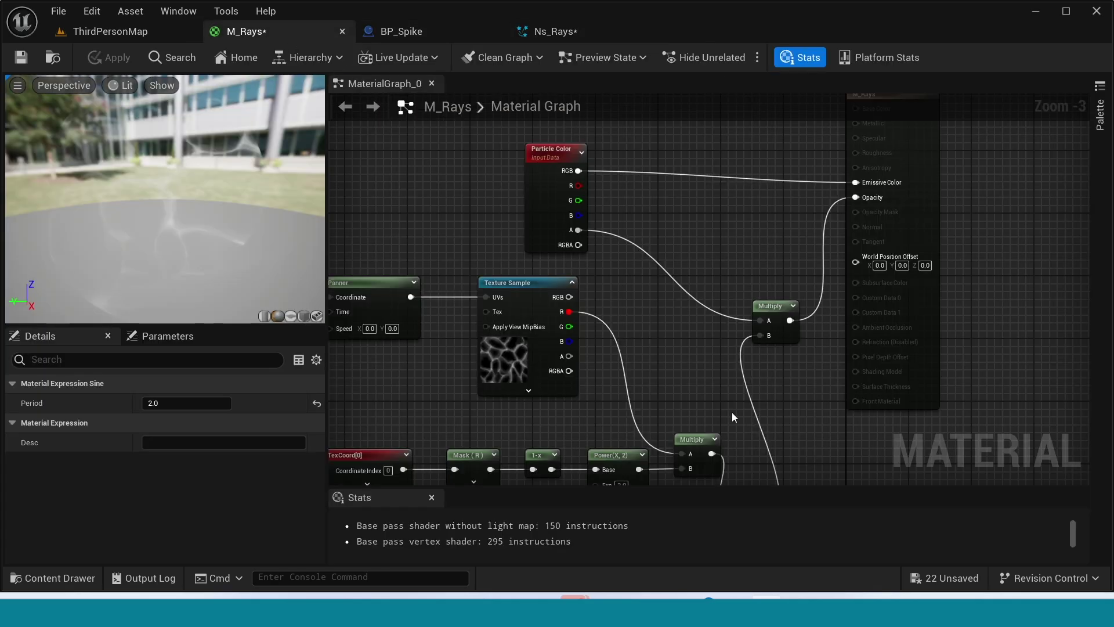
Set the Panner node's Speed X to -5, then to -1
scroll(728, 402, "down", 1)
right_click_drag(723, 396, 934, 311)
scroll(806, 313, "up", 2)
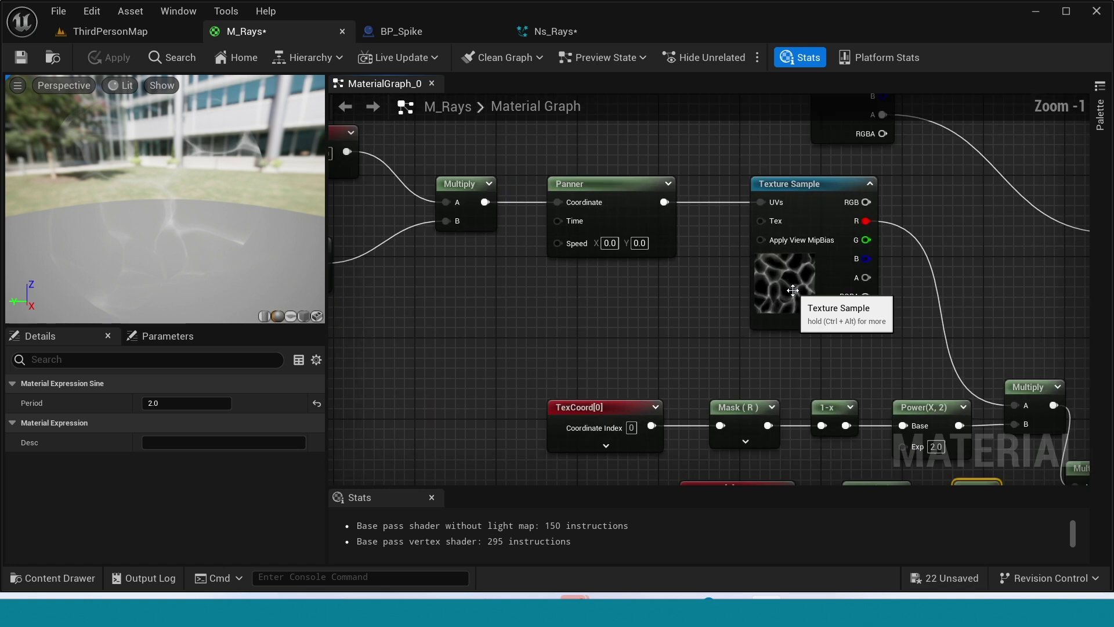
scroll(615, 302, "up", 2)
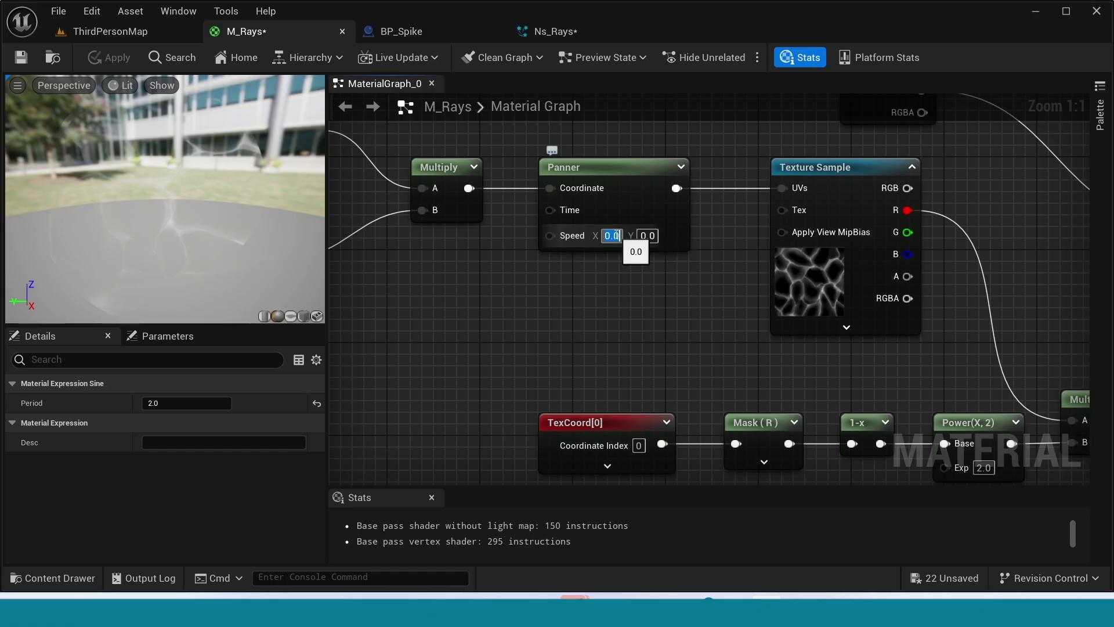
type("-5")
key("Return")
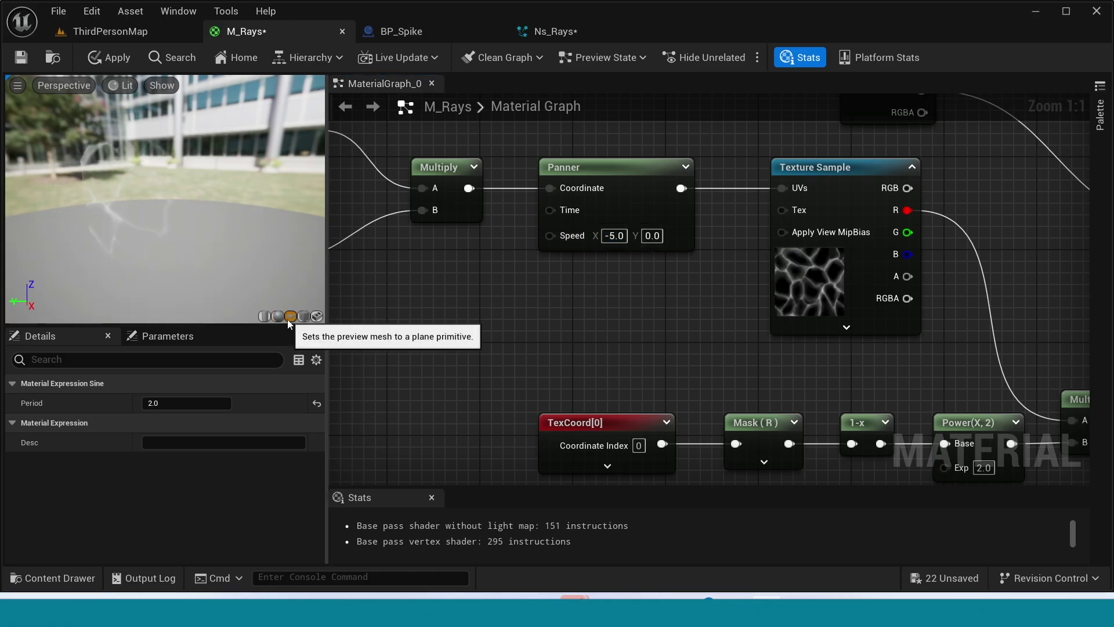
left_click(614, 236)
type("-")
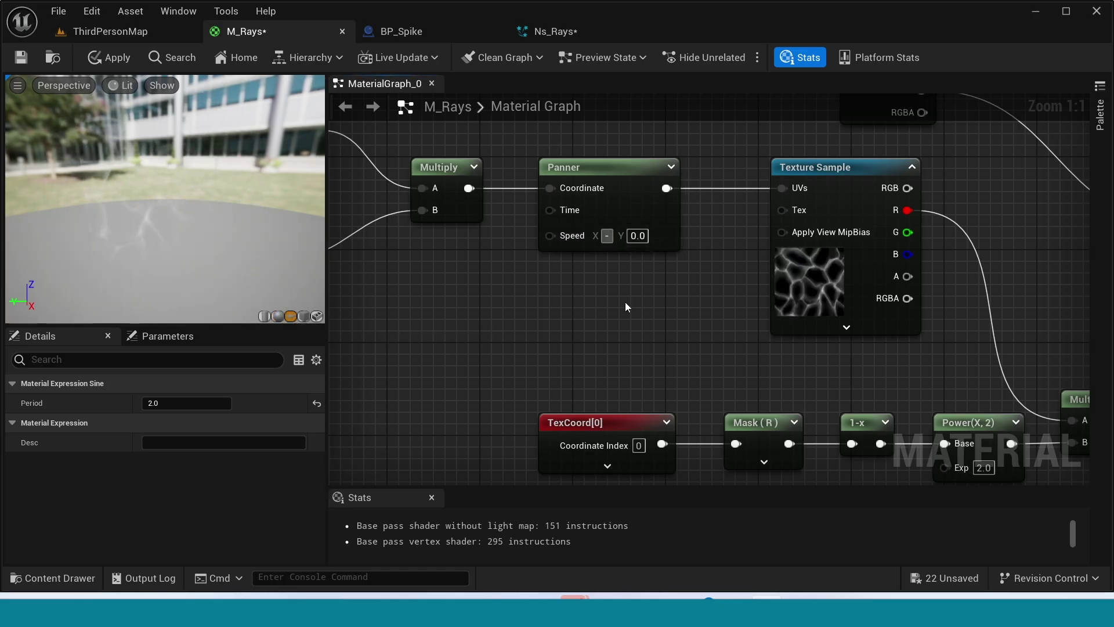
type("1")
key("Return")
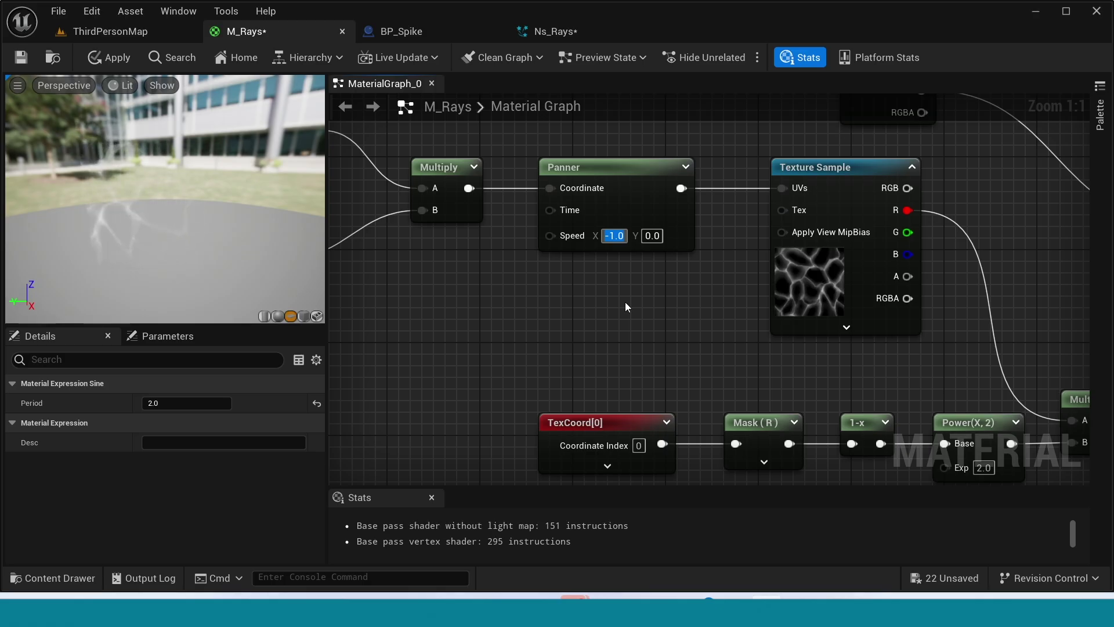
Apply and save the M_Rays material, then return to Ns_Rays
left_click(119, 59)
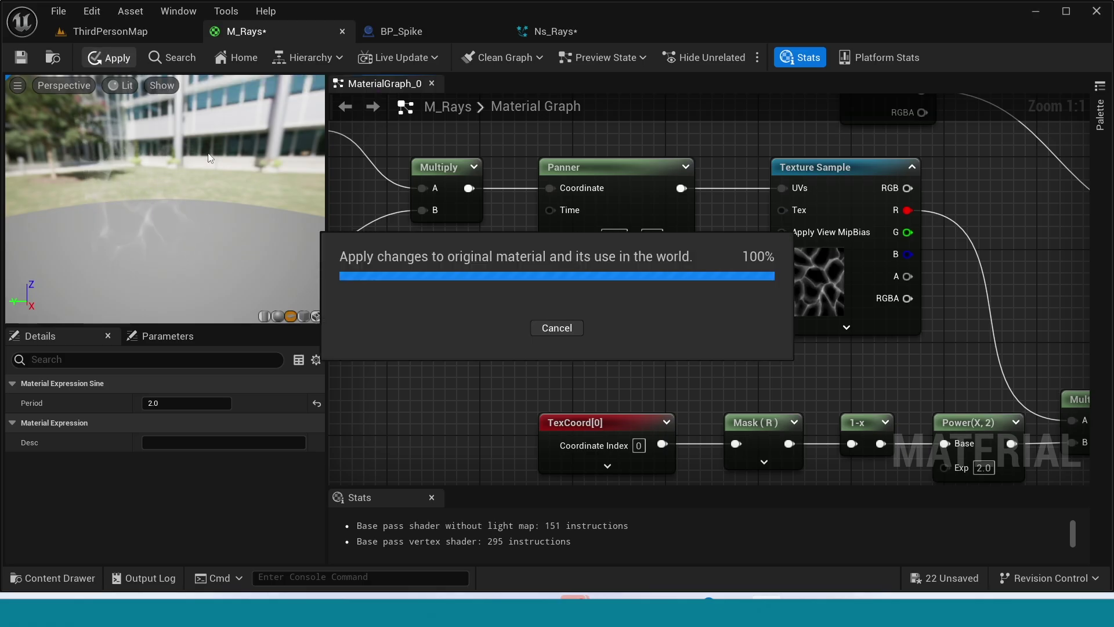
left_click(22, 59)
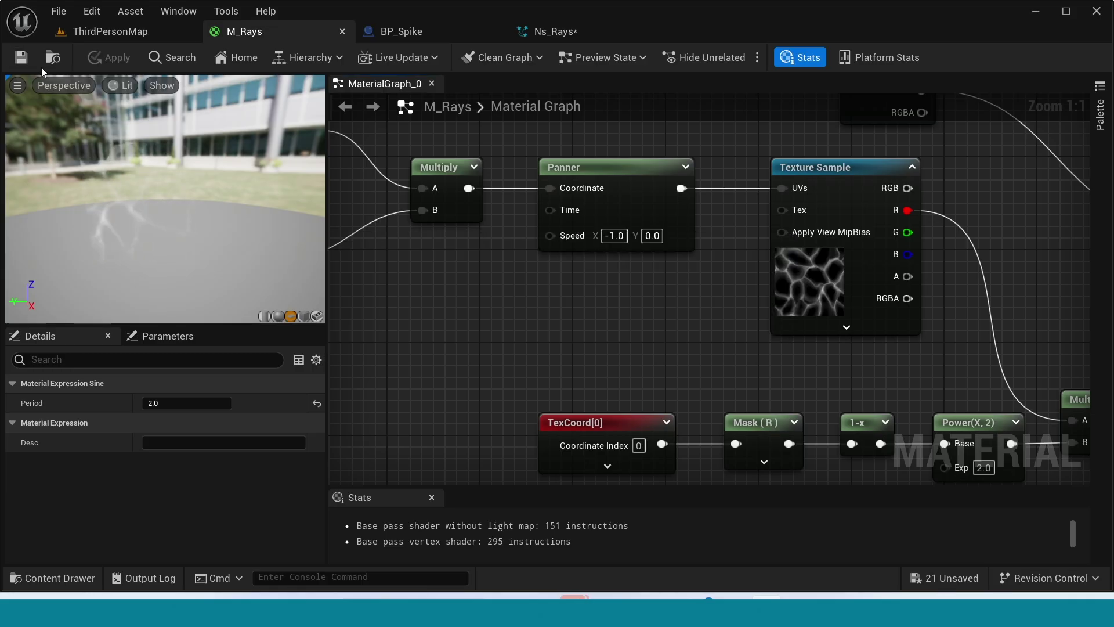
left_click(572, 39)
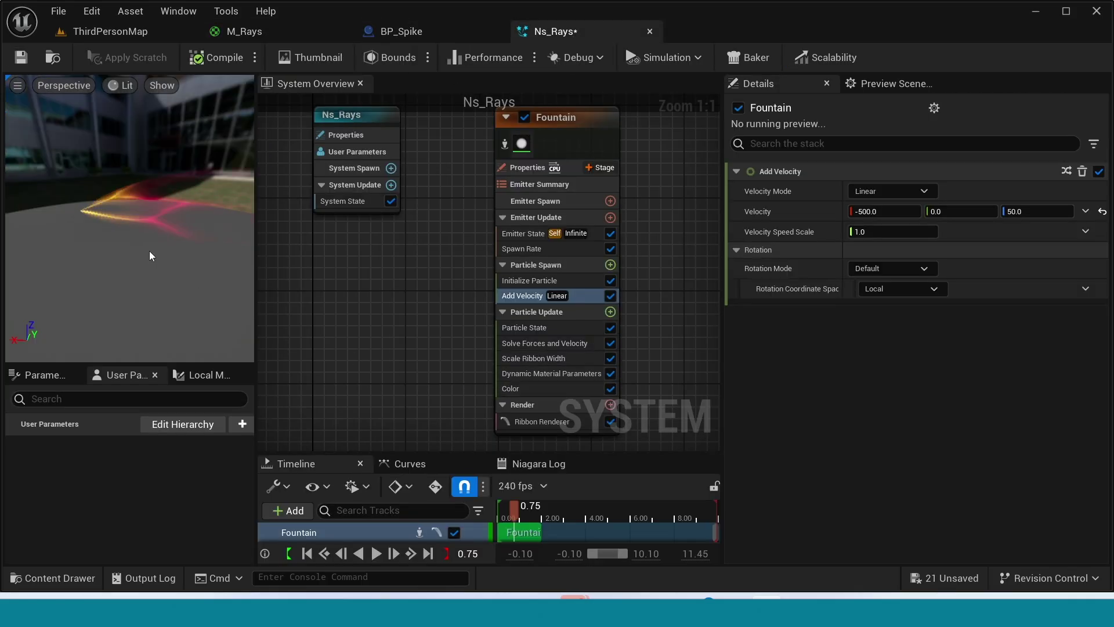
Duplicate the Fountain emitter with Ctrl+D, creating Fountain001
left_click(574, 119)
scroll(680, 232, "down", 1)
right_click_drag(681, 232, 587, 241)
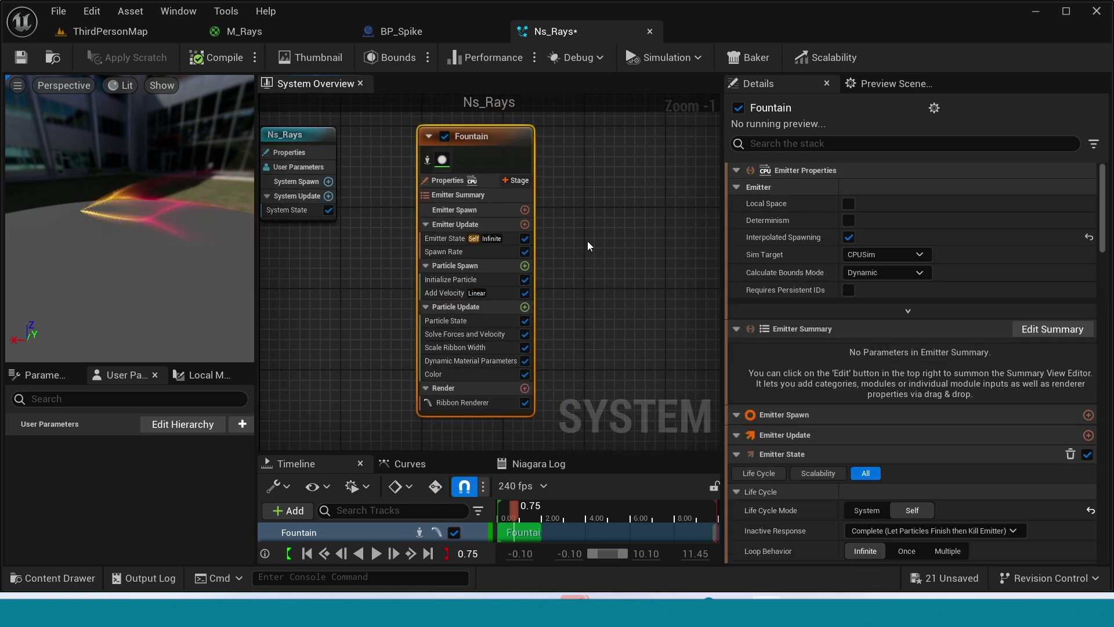
key("ctrl+d")
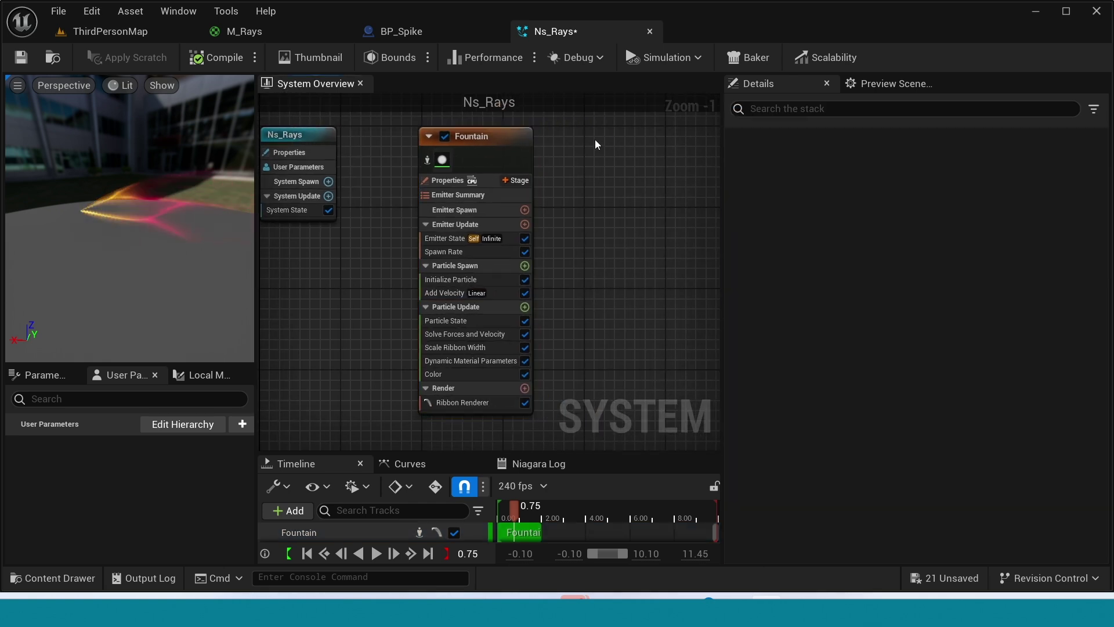
Set Fountain001's Dynamic Material Parameter X to 0.2 and save Ns_Rays
scroll(502, 186, "up", 1)
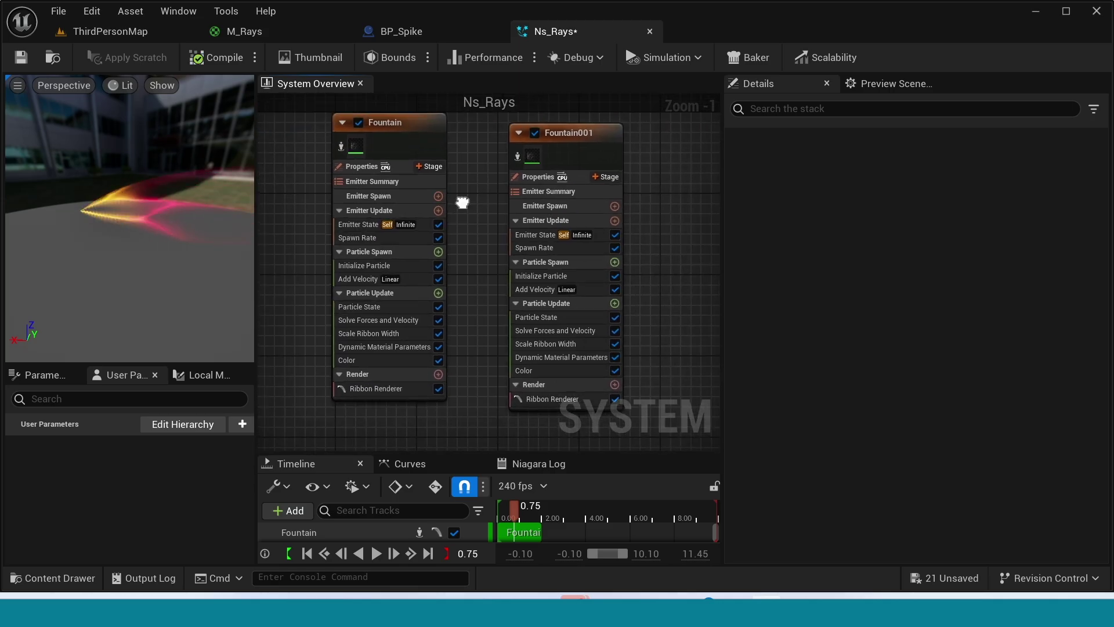
right_click_drag(463, 229, 675, 197)
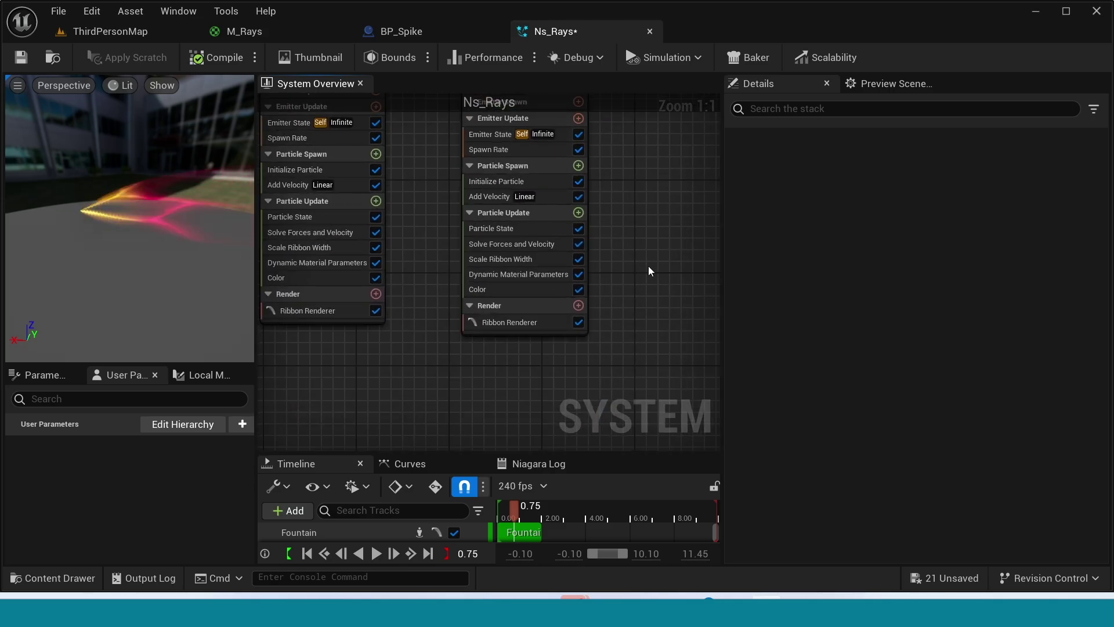
left_click(503, 275)
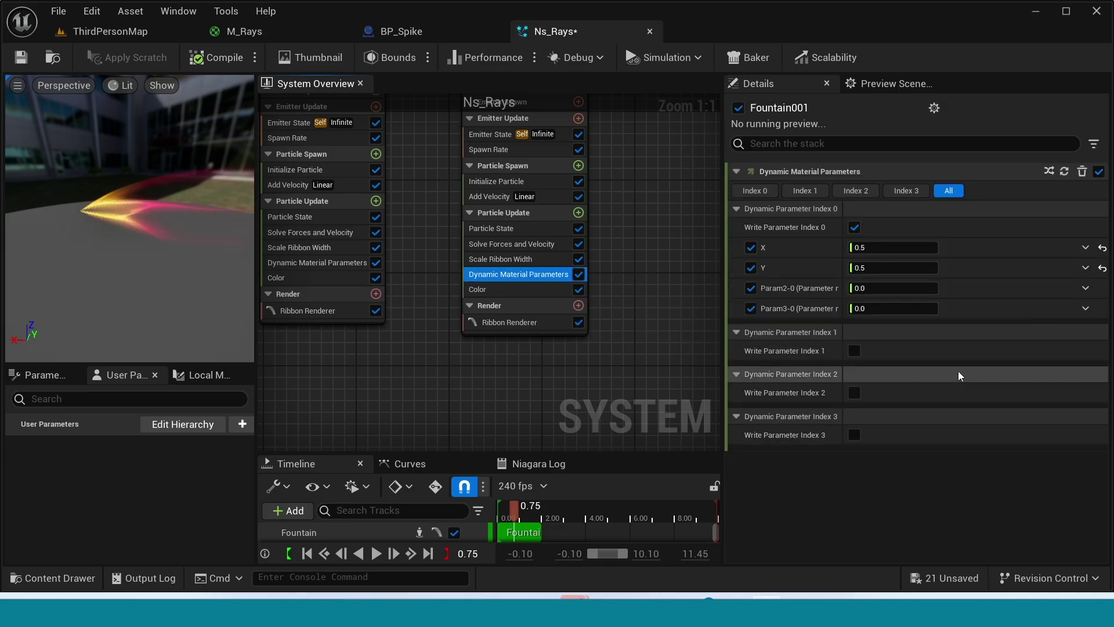
left_click(895, 248)
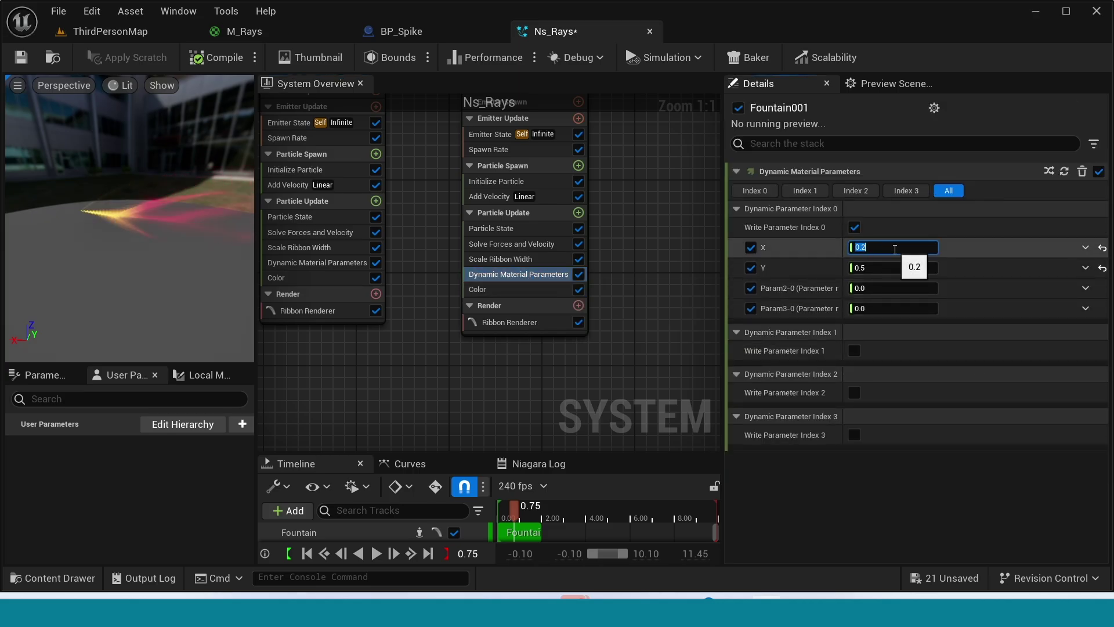
left_click(23, 59)
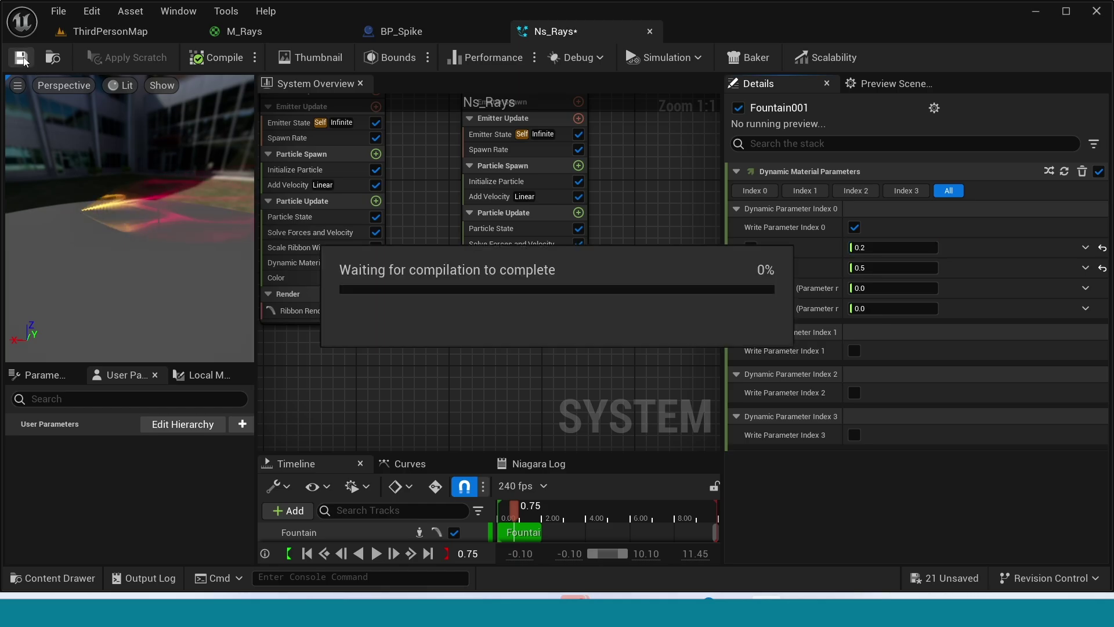
left_click(96, 33)
Play ThirdPersonMap in the editor with Alt+P to view the glowing ray trail
key("alt+p")
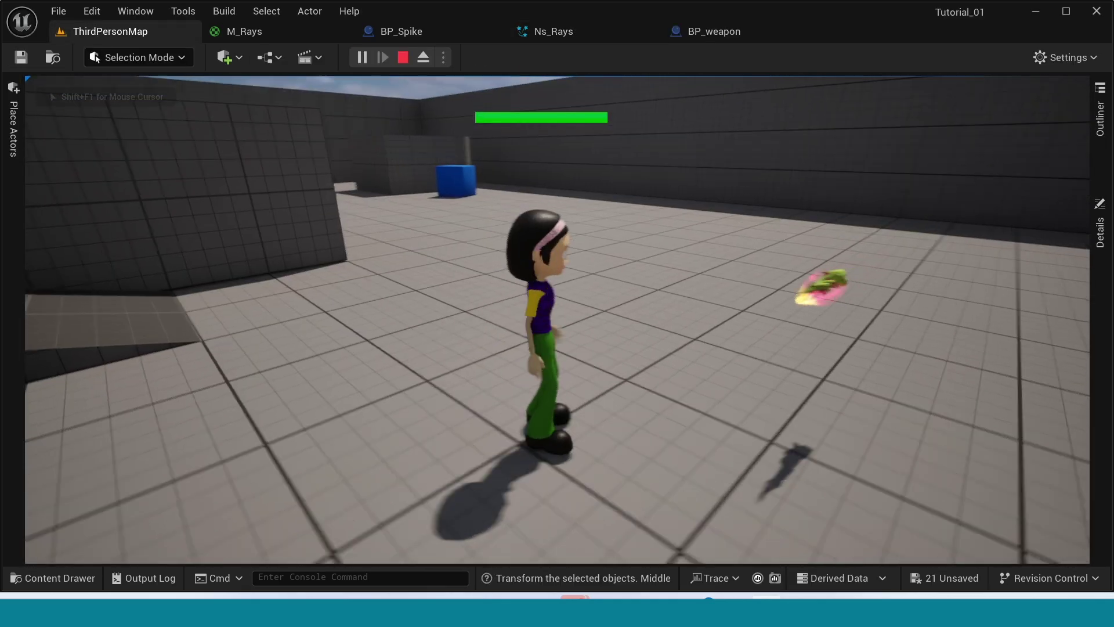